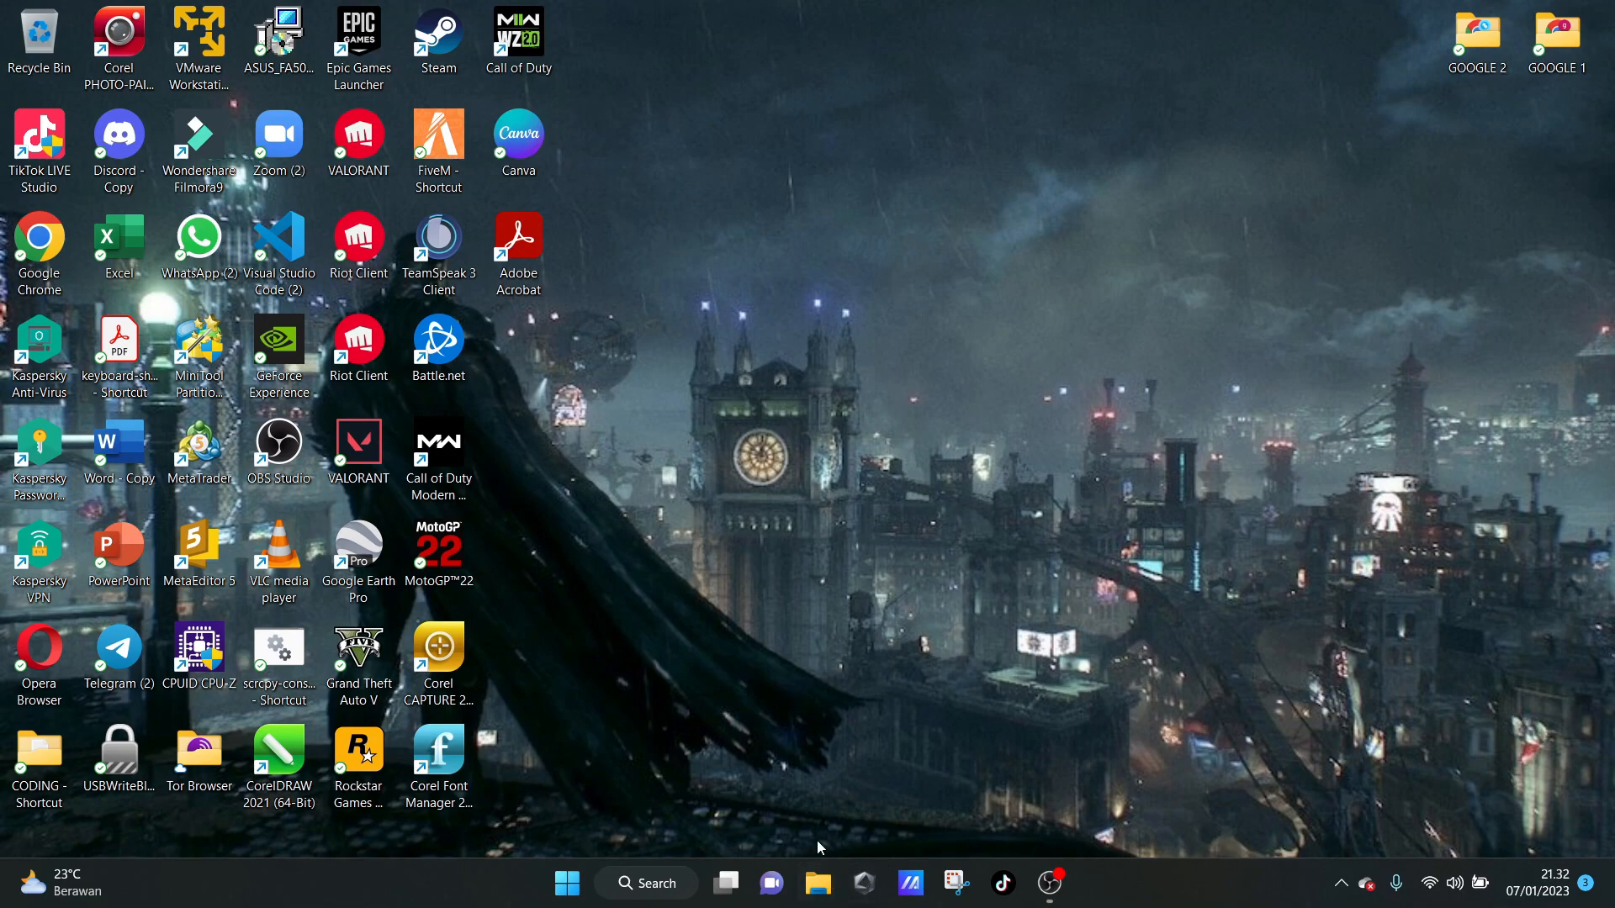
# Step: Open File Explorer on the Bootable LInux folder, look over the Kali images and USB tools, and minimize it
pyautogui.click(820, 880)
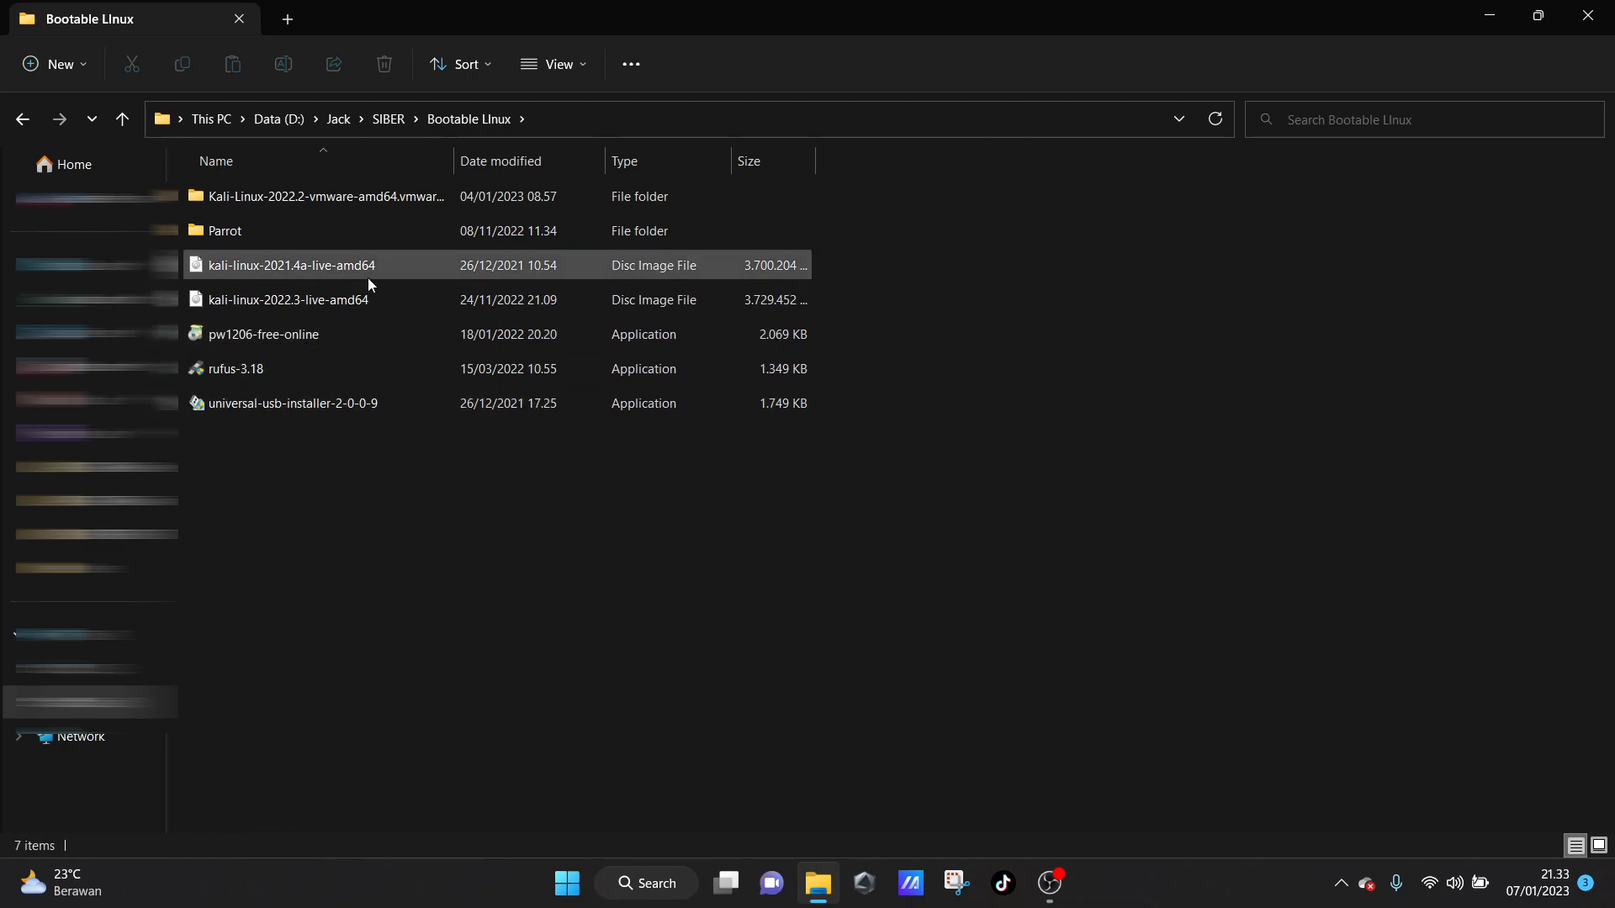
pyautogui.moveTo(364, 274)
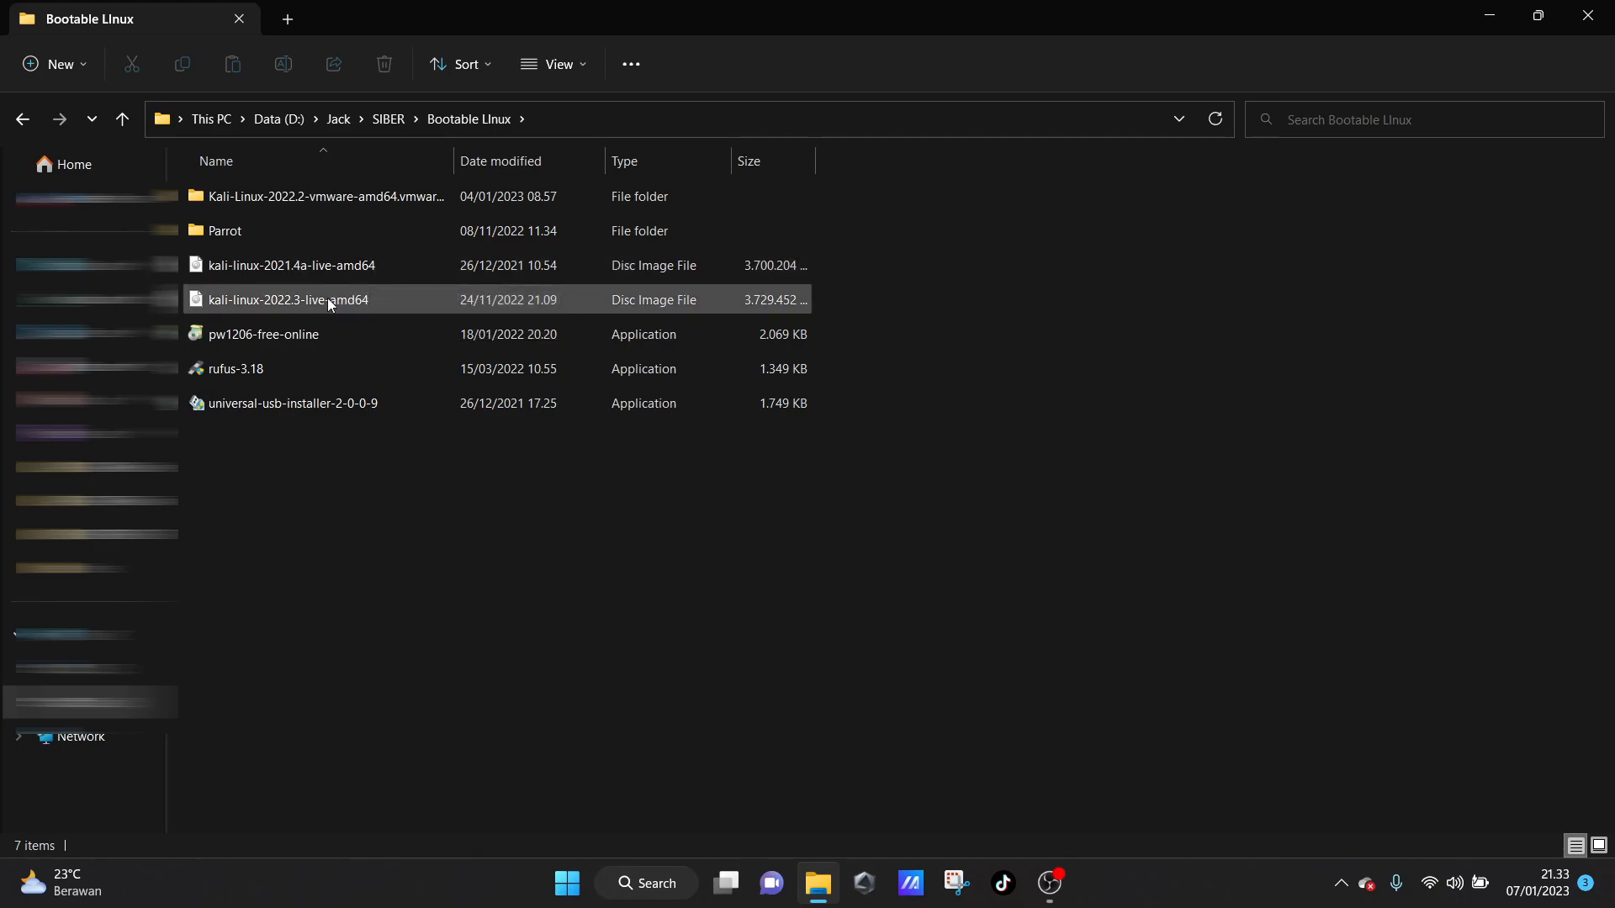
pyautogui.moveTo(328, 300)
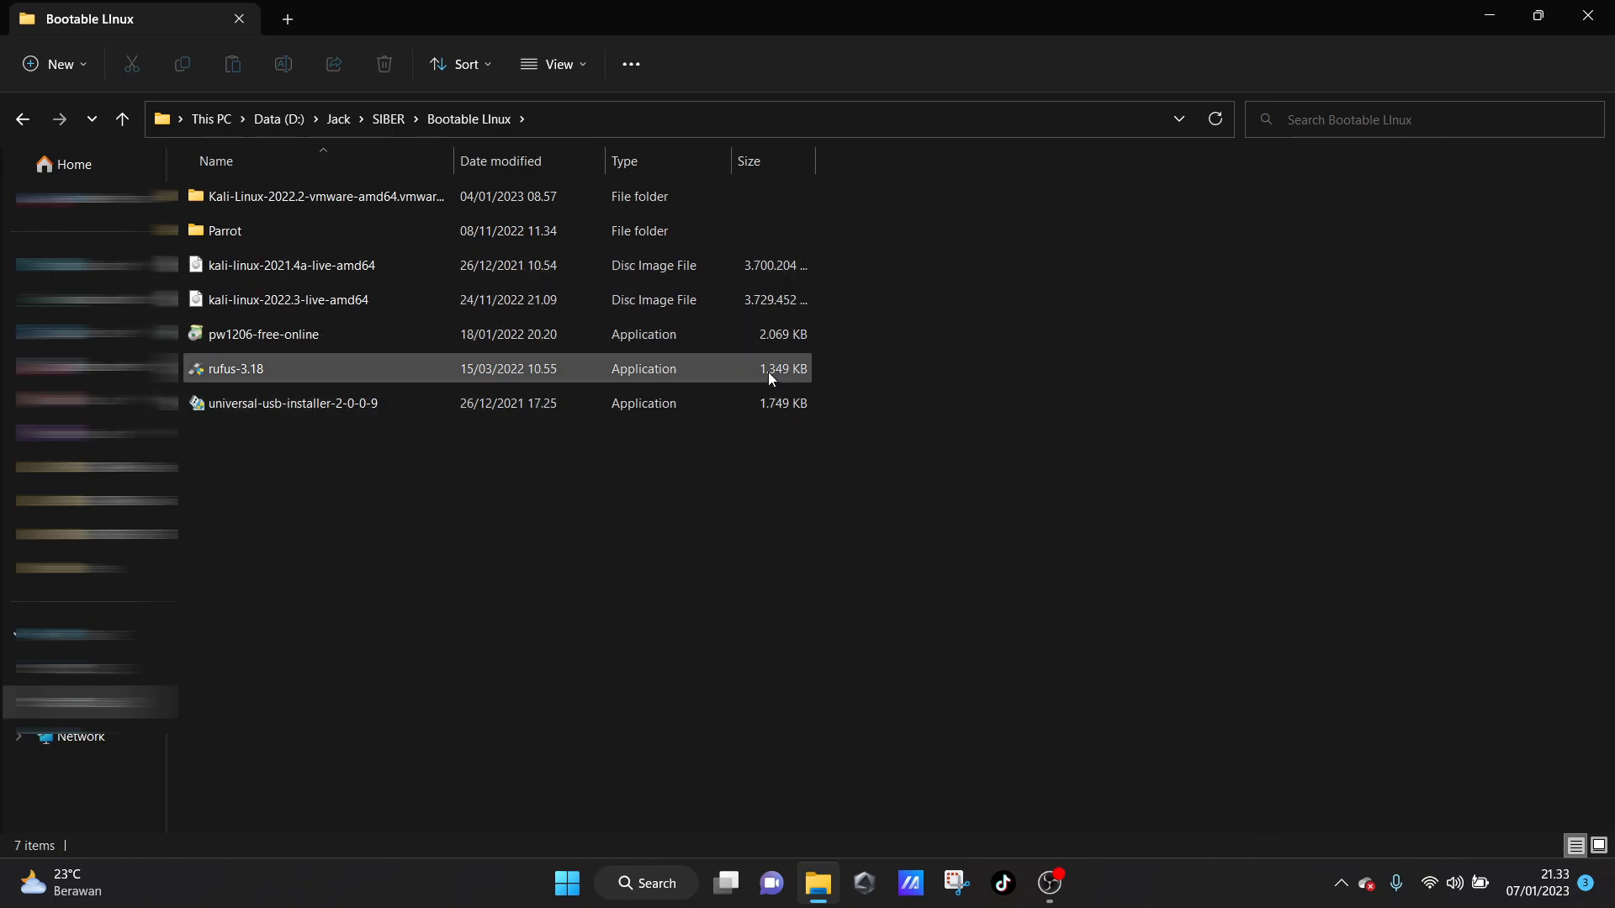
pyautogui.click(1496, 21)
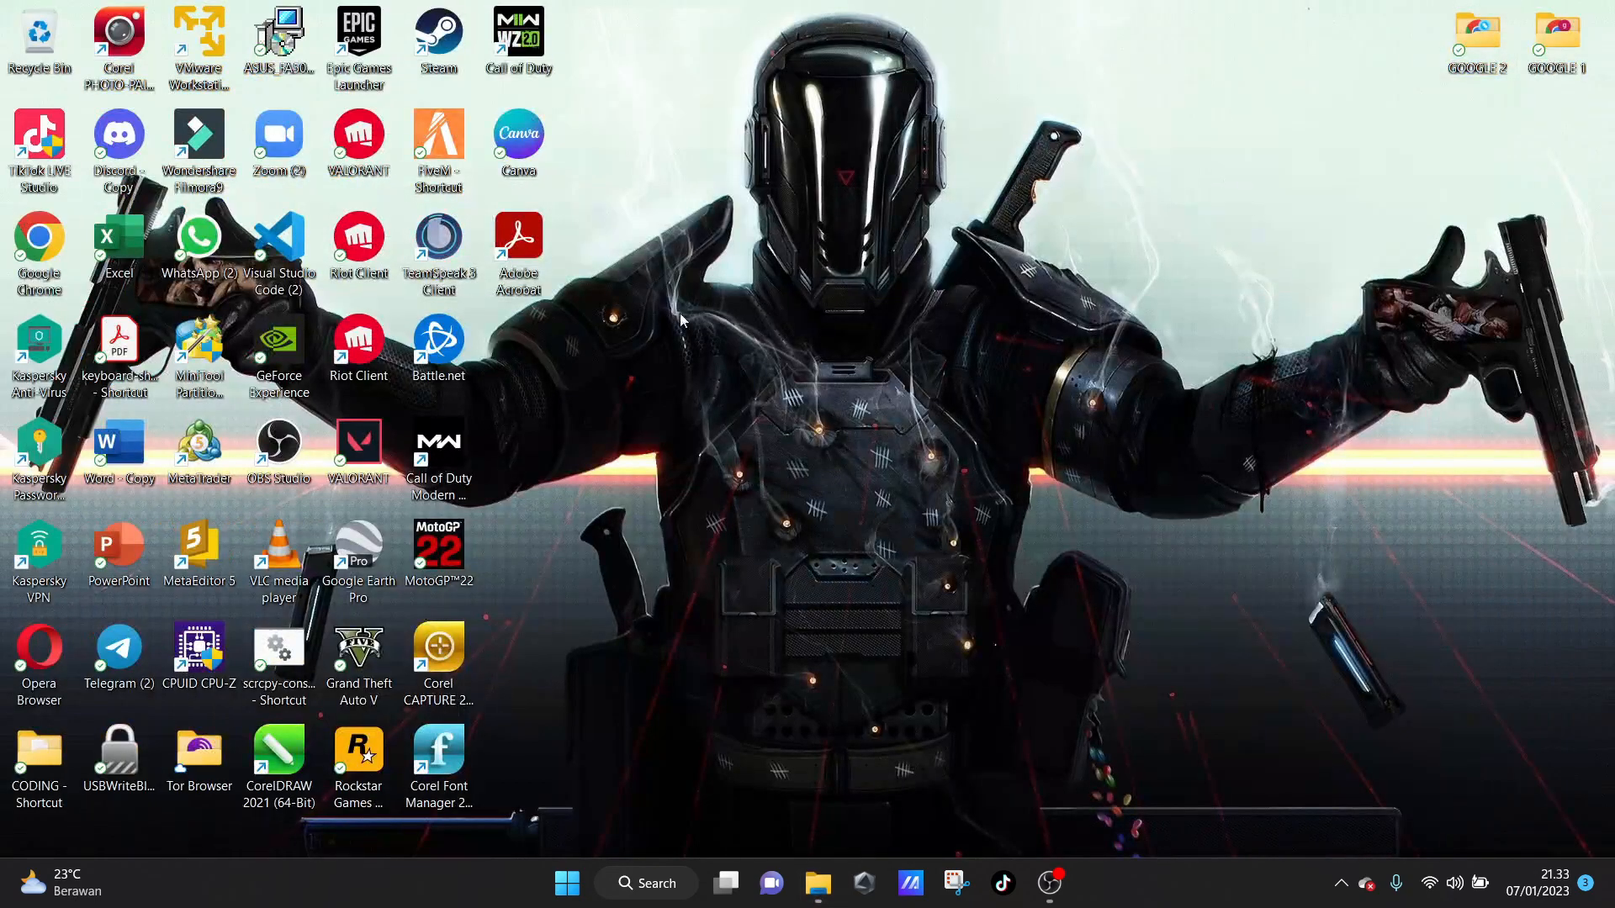
# Step: Open Google Chrome with a user profile and search the web for "download kali linux"
pyautogui.doubleClick(52, 229)
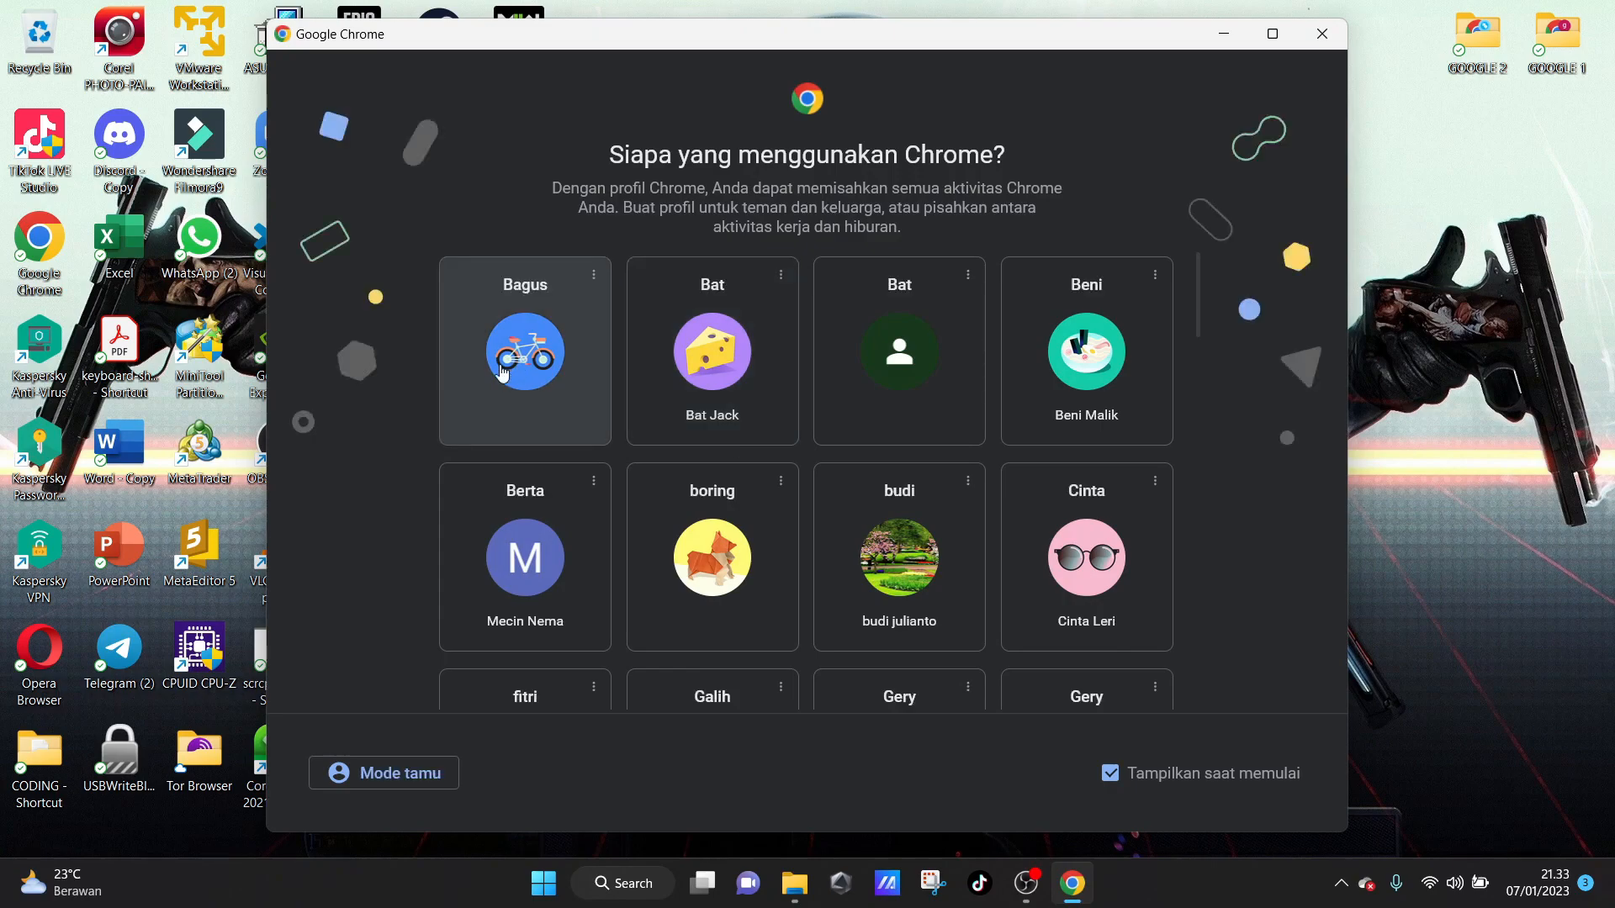
pyautogui.click(502, 372)
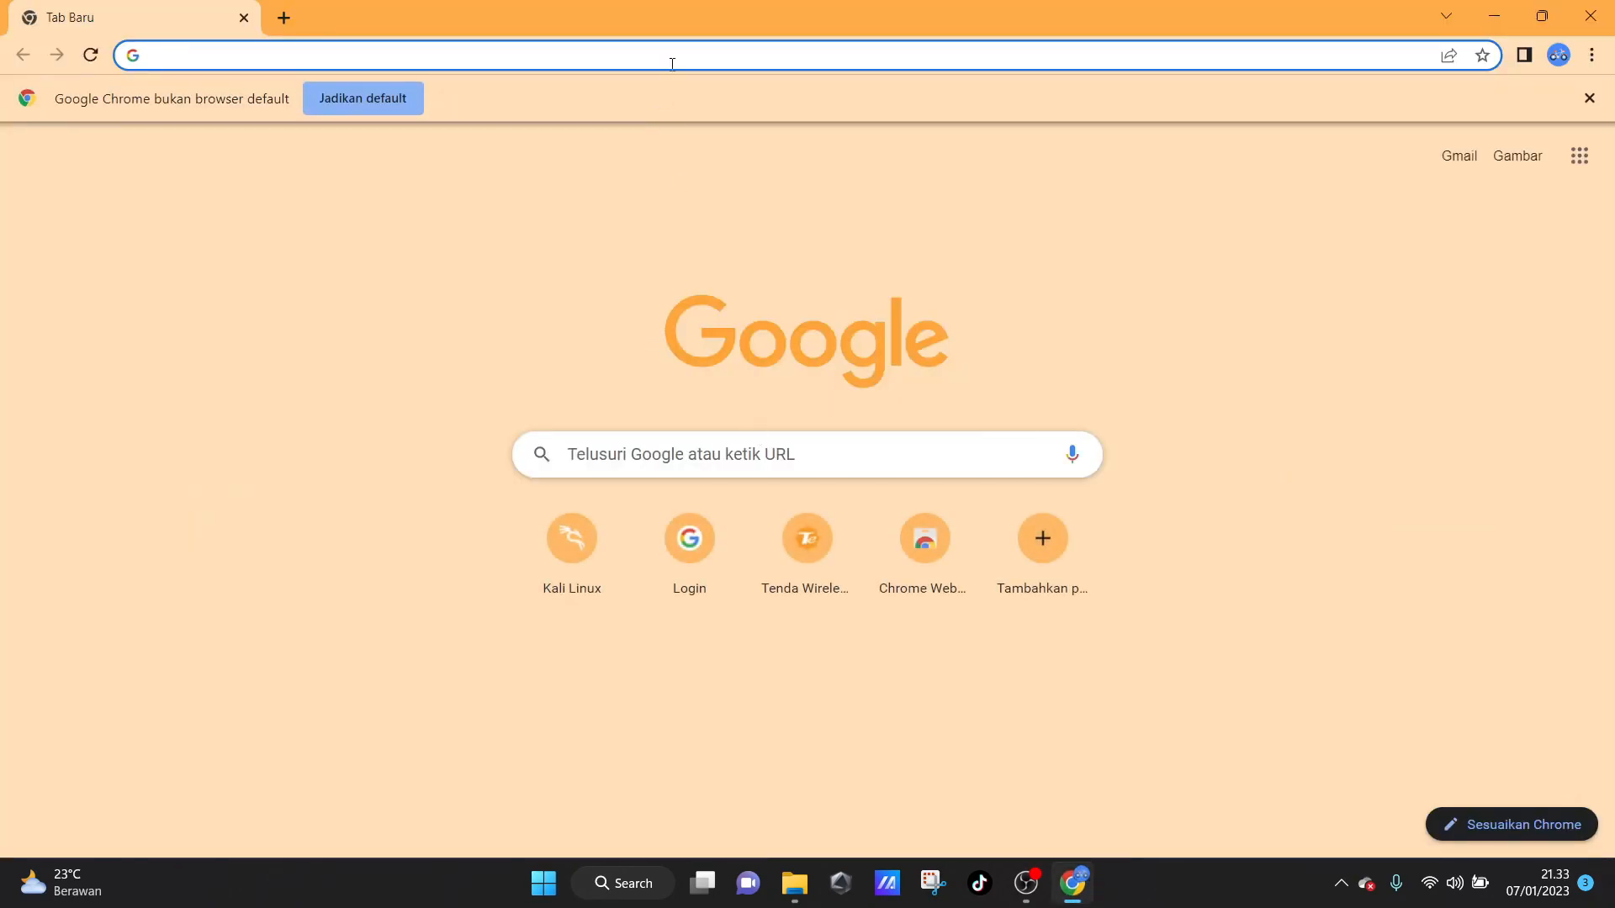
pyautogui.click(672, 64)
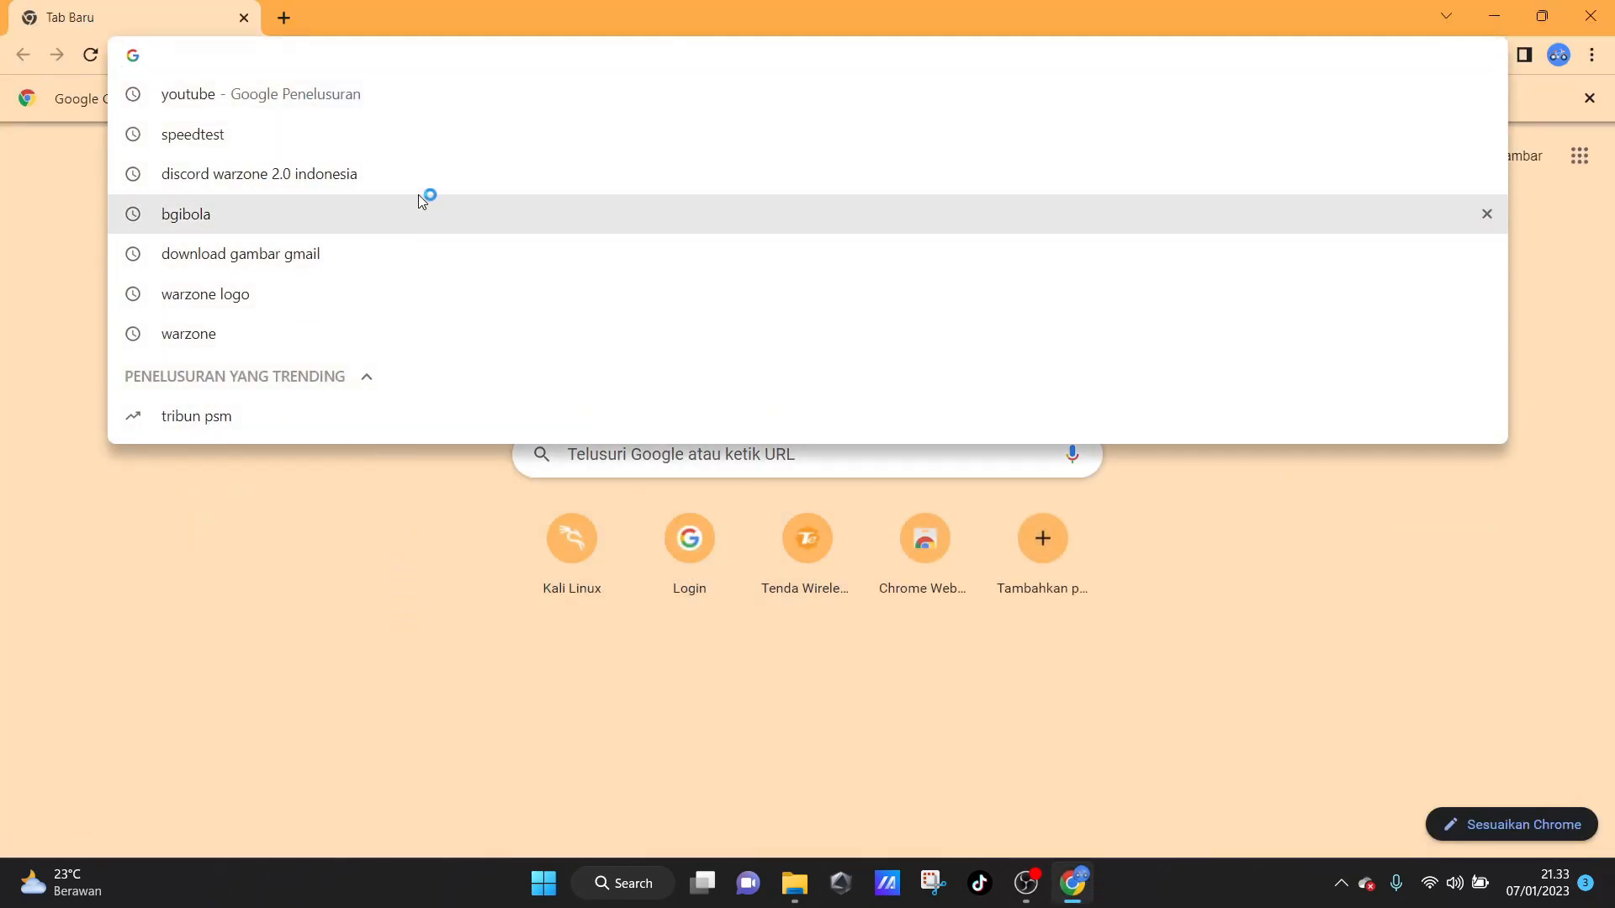
pyautogui.write('l')
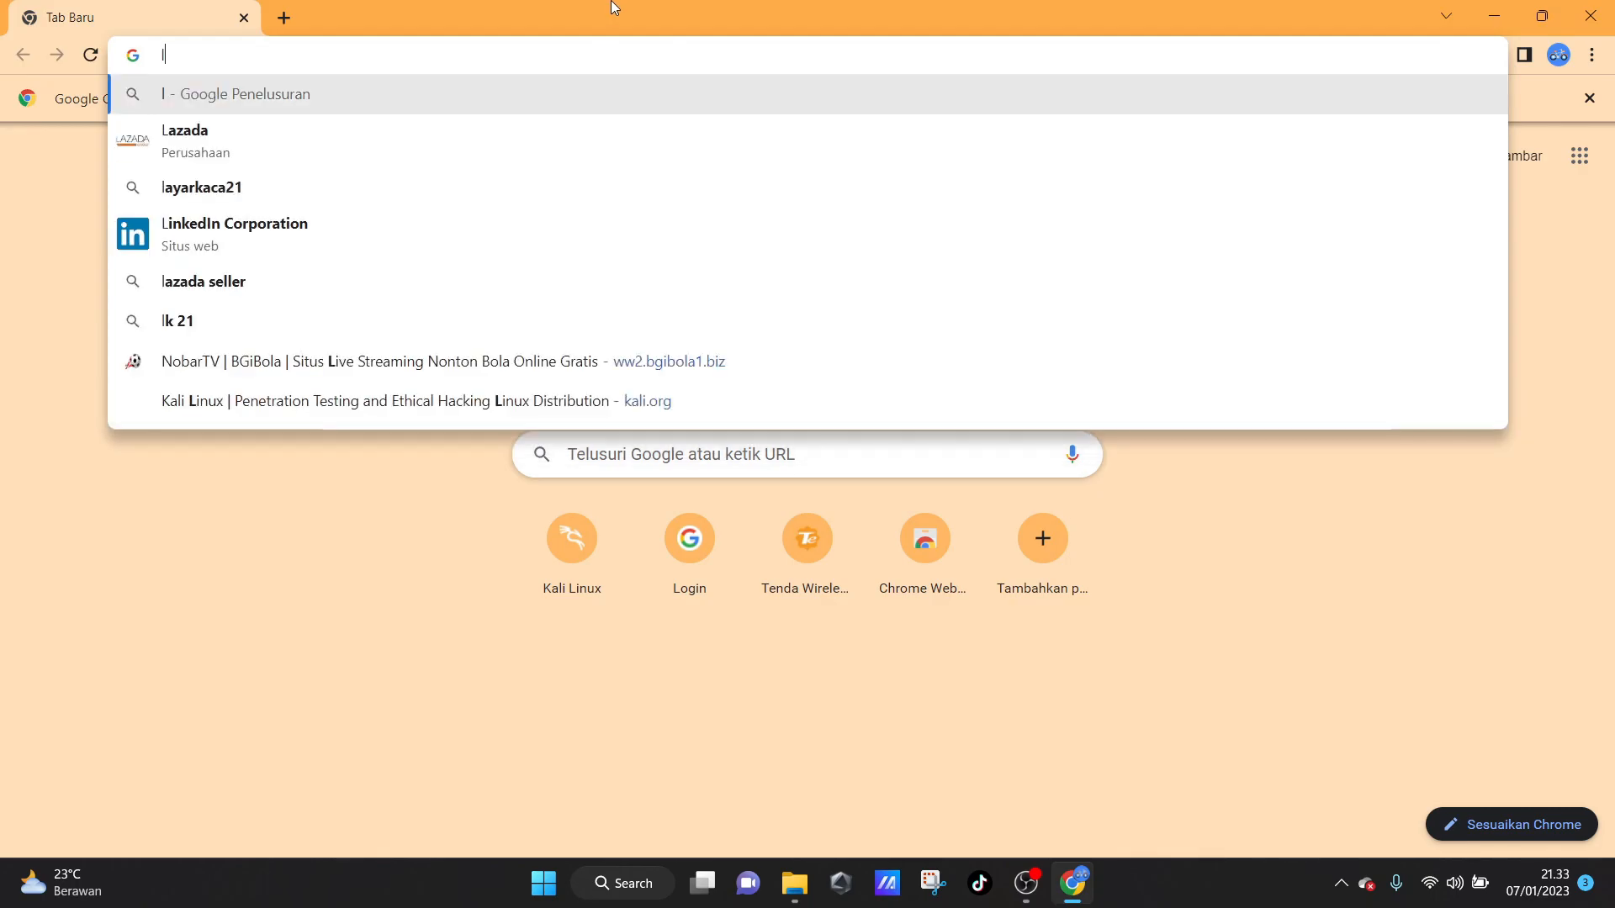
pyautogui.press('BackSpace')
pyautogui.write('down')
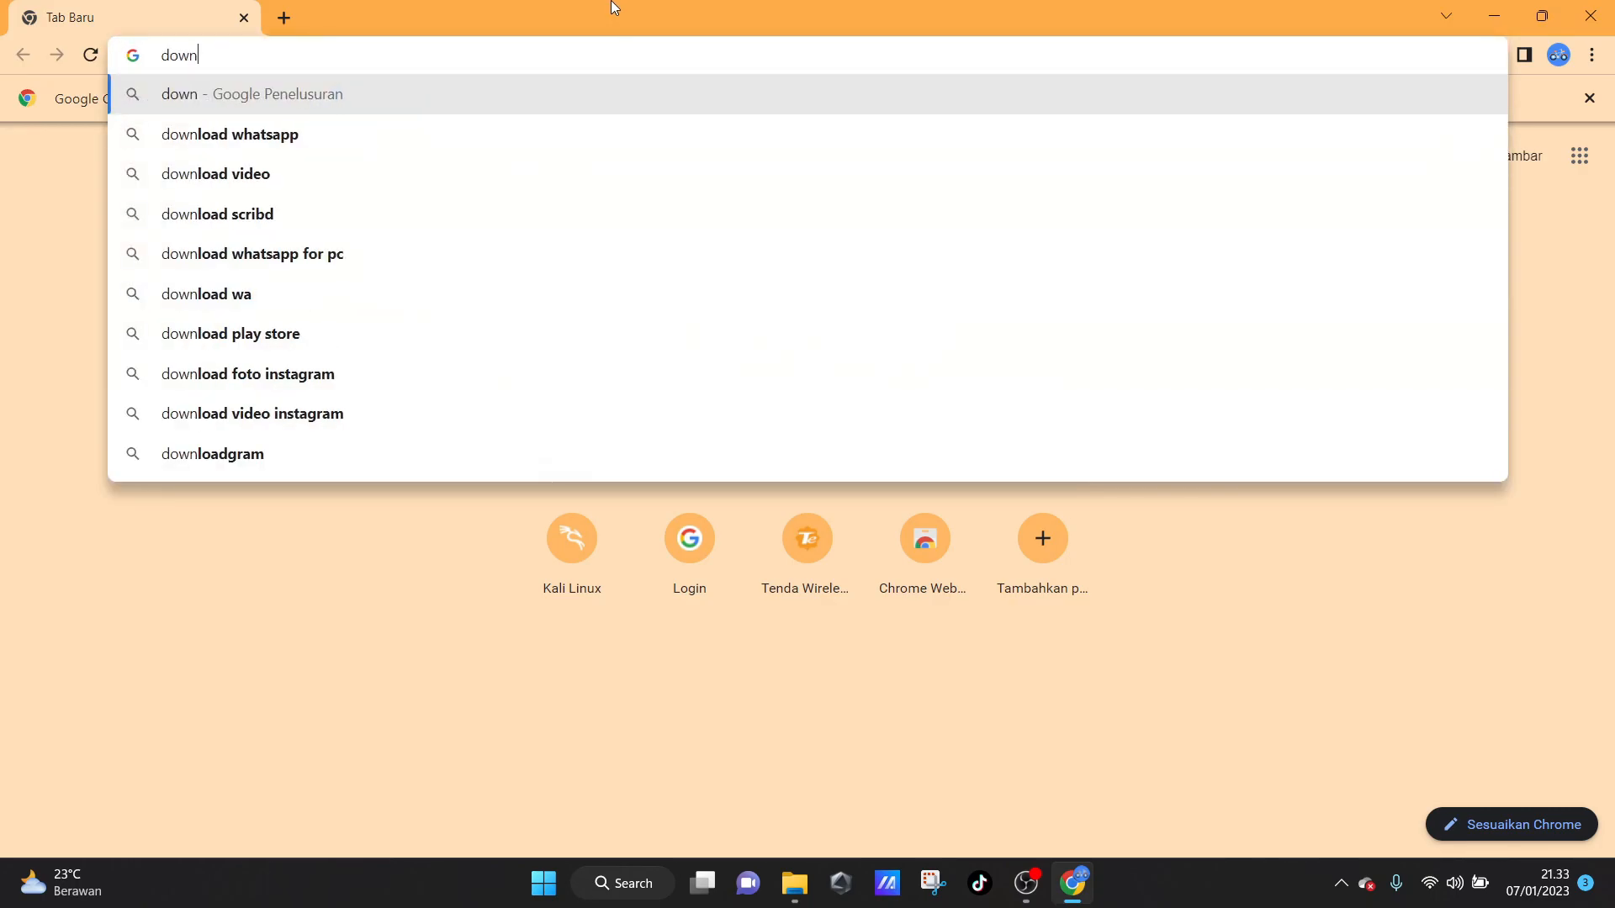
pyautogui.write('load kali l')
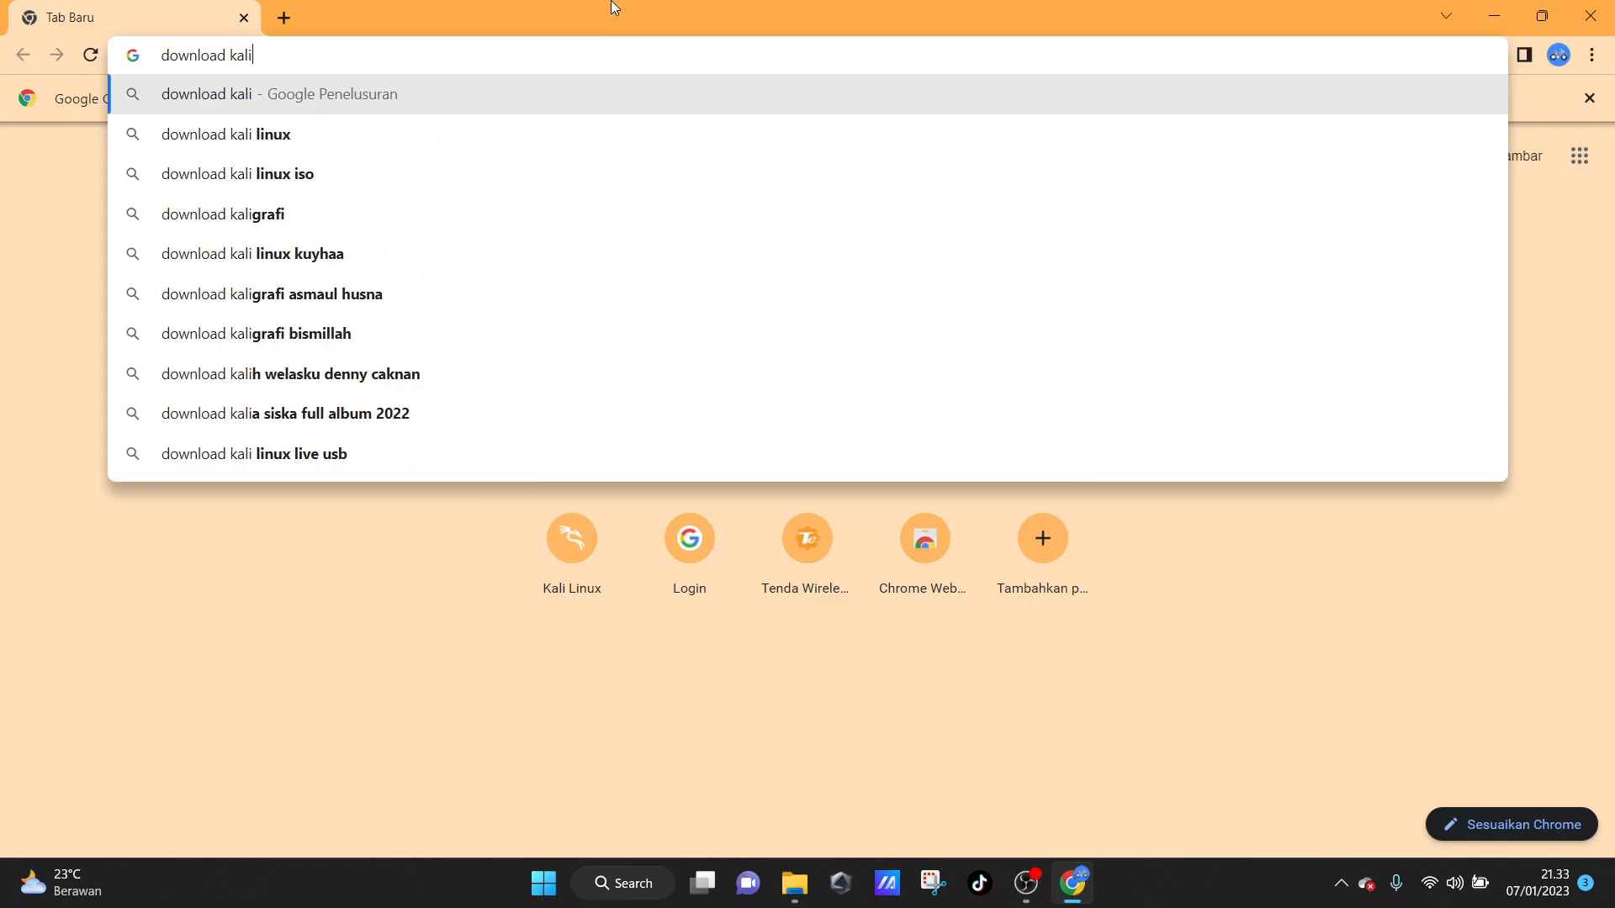
pyautogui.write('inux')
pyautogui.press('Return')
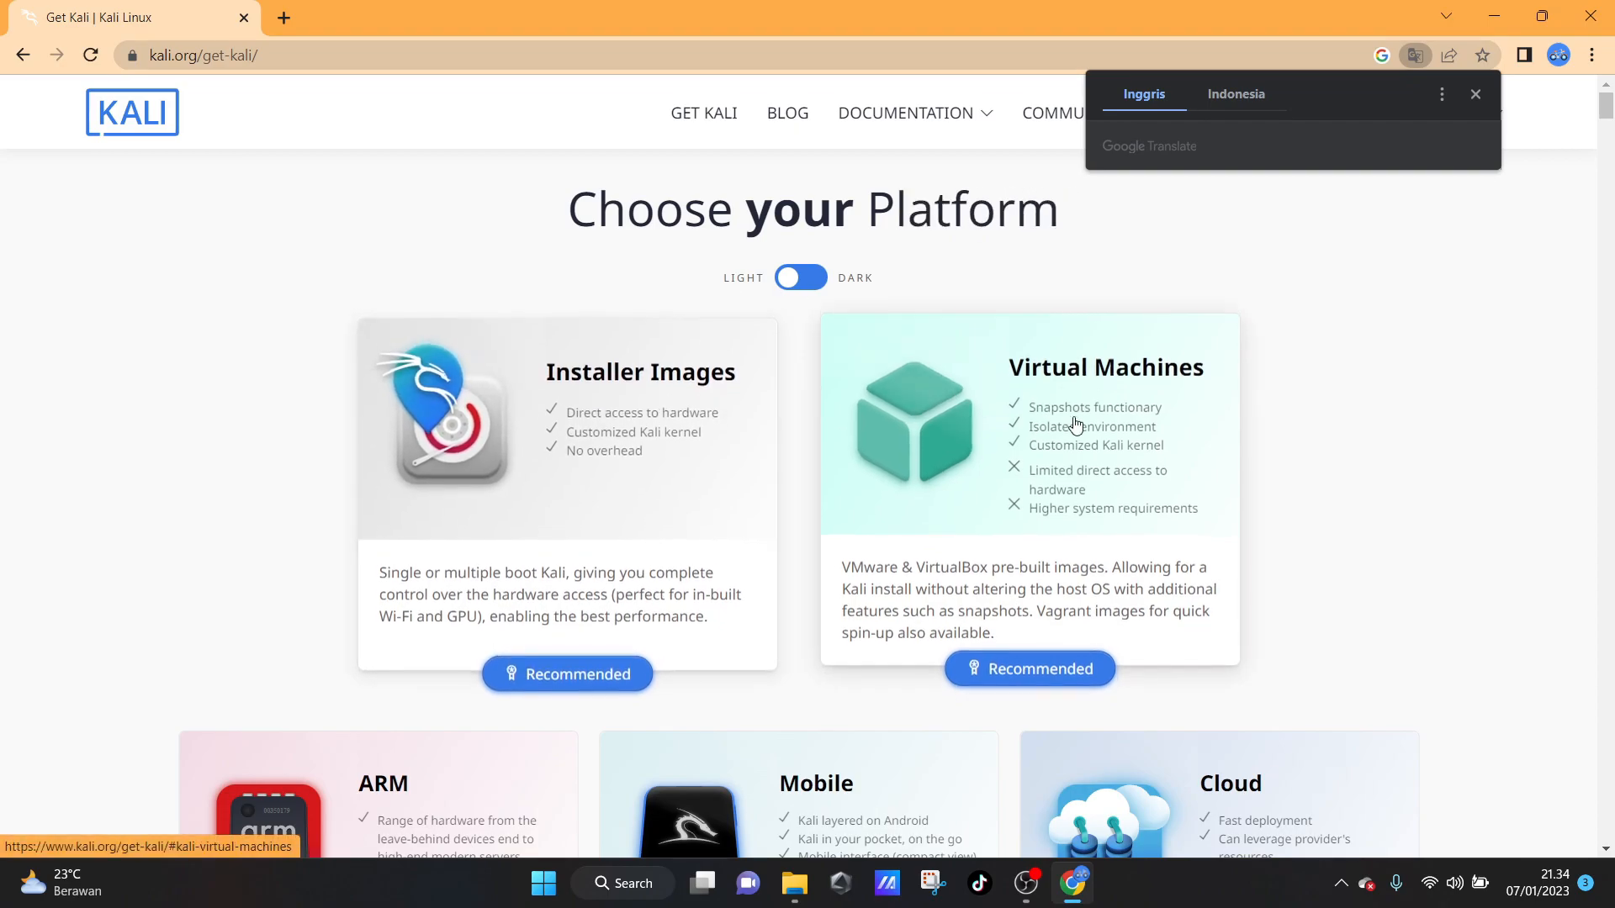
# Step: Review the platform options on the Get Kali page and open the Live Boot section with its 64-bit image downloads
pyautogui.scroll(-2, 925, 472)
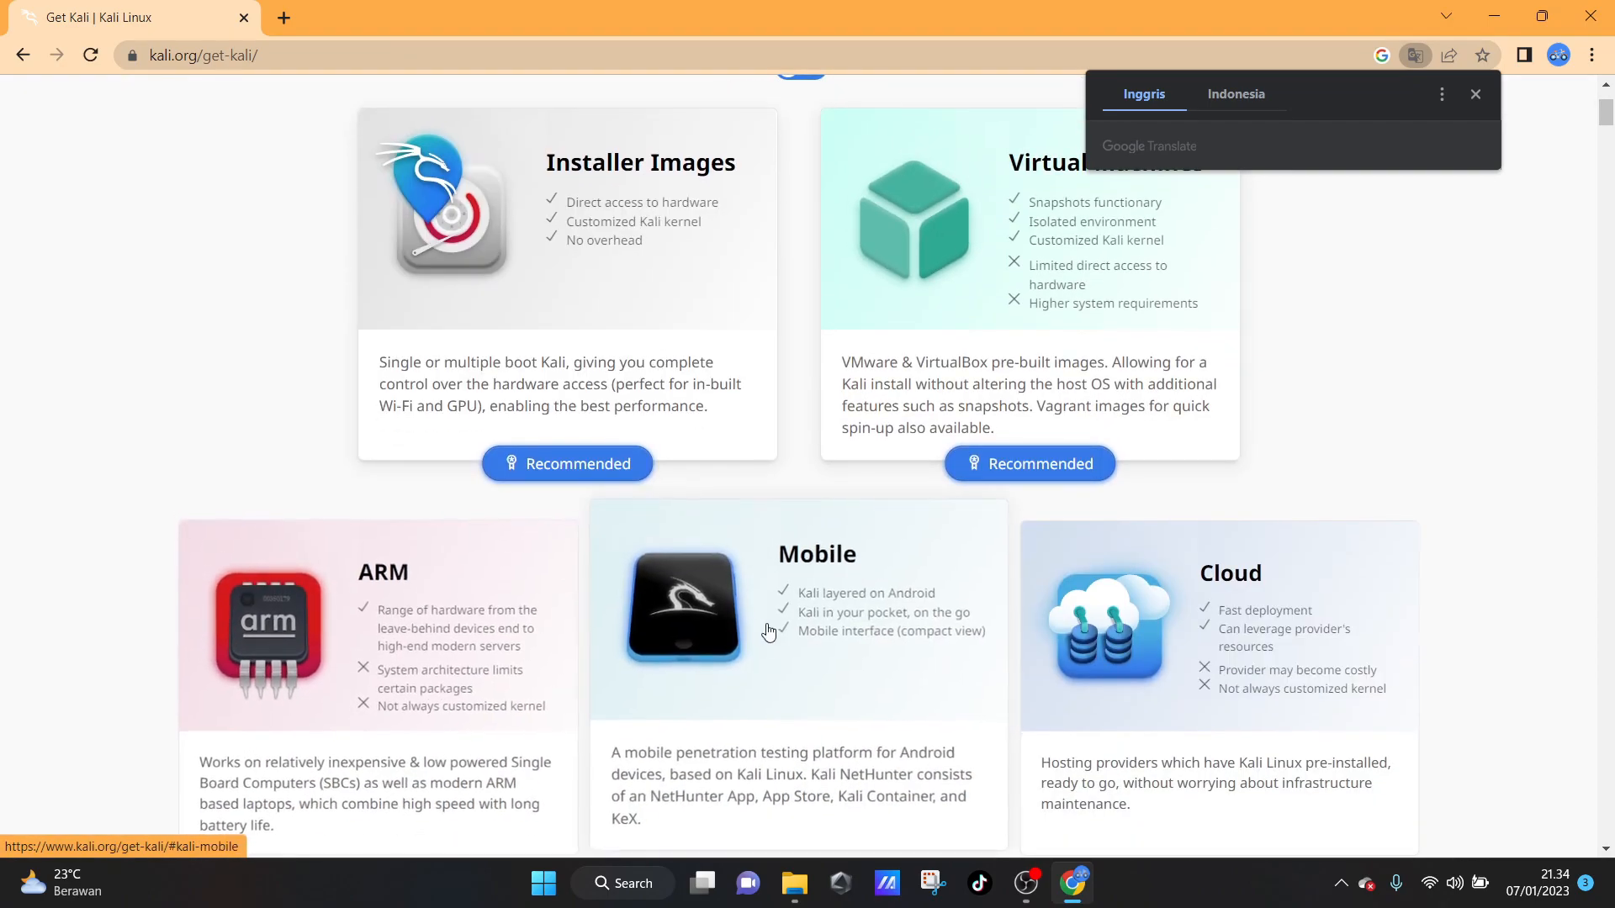
pyautogui.scroll(-3, 842, 622)
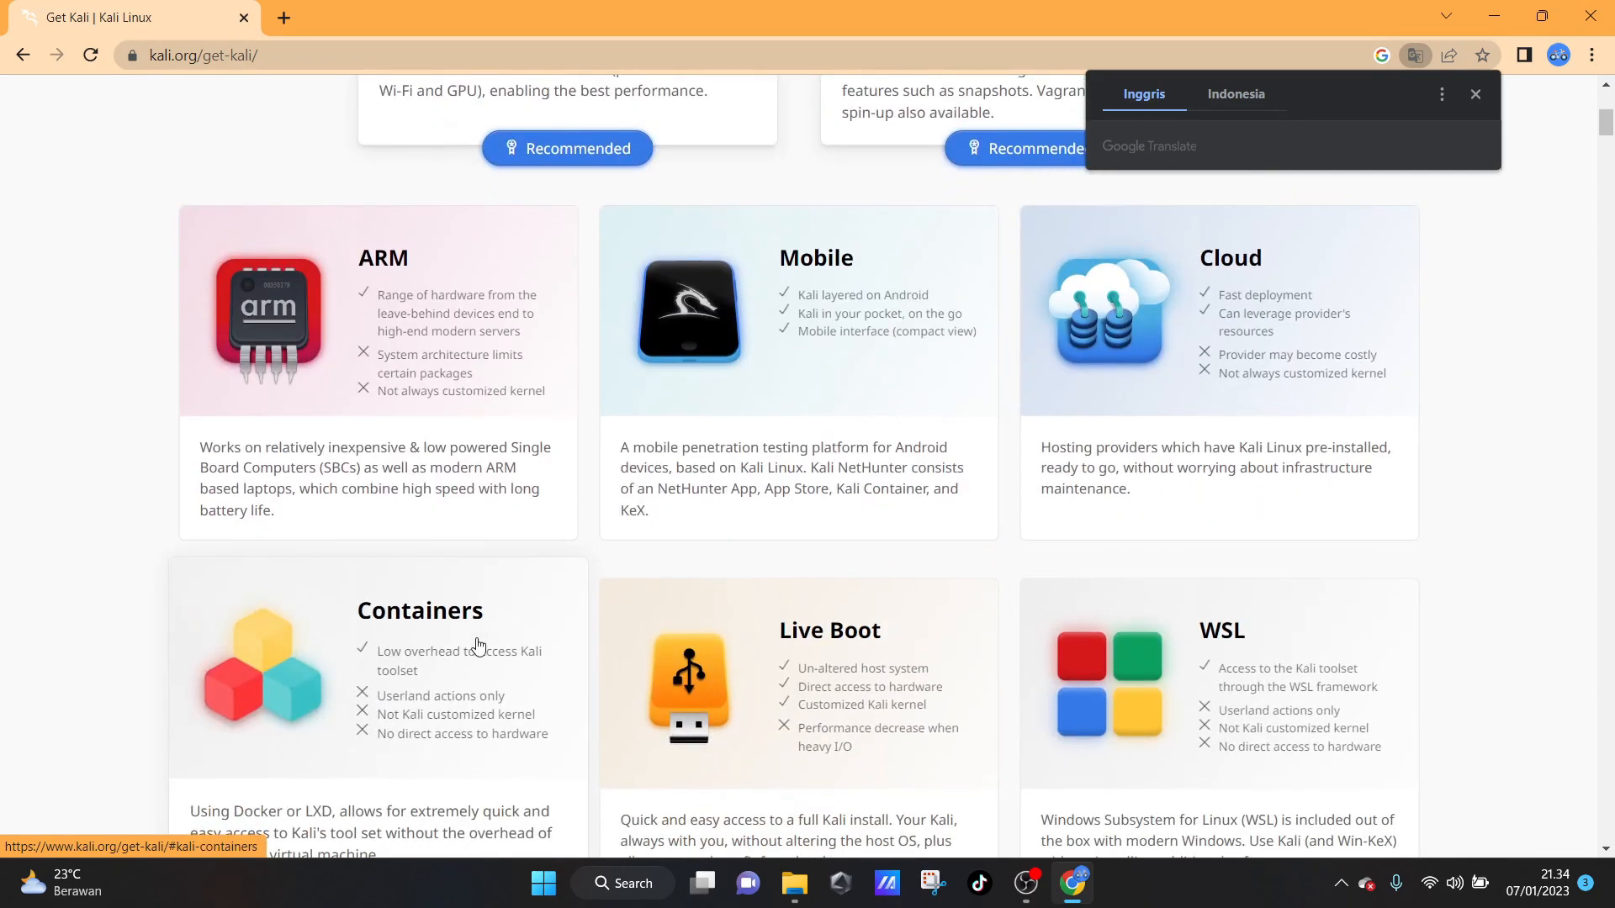
pyautogui.scroll(-4, 1241, 658)
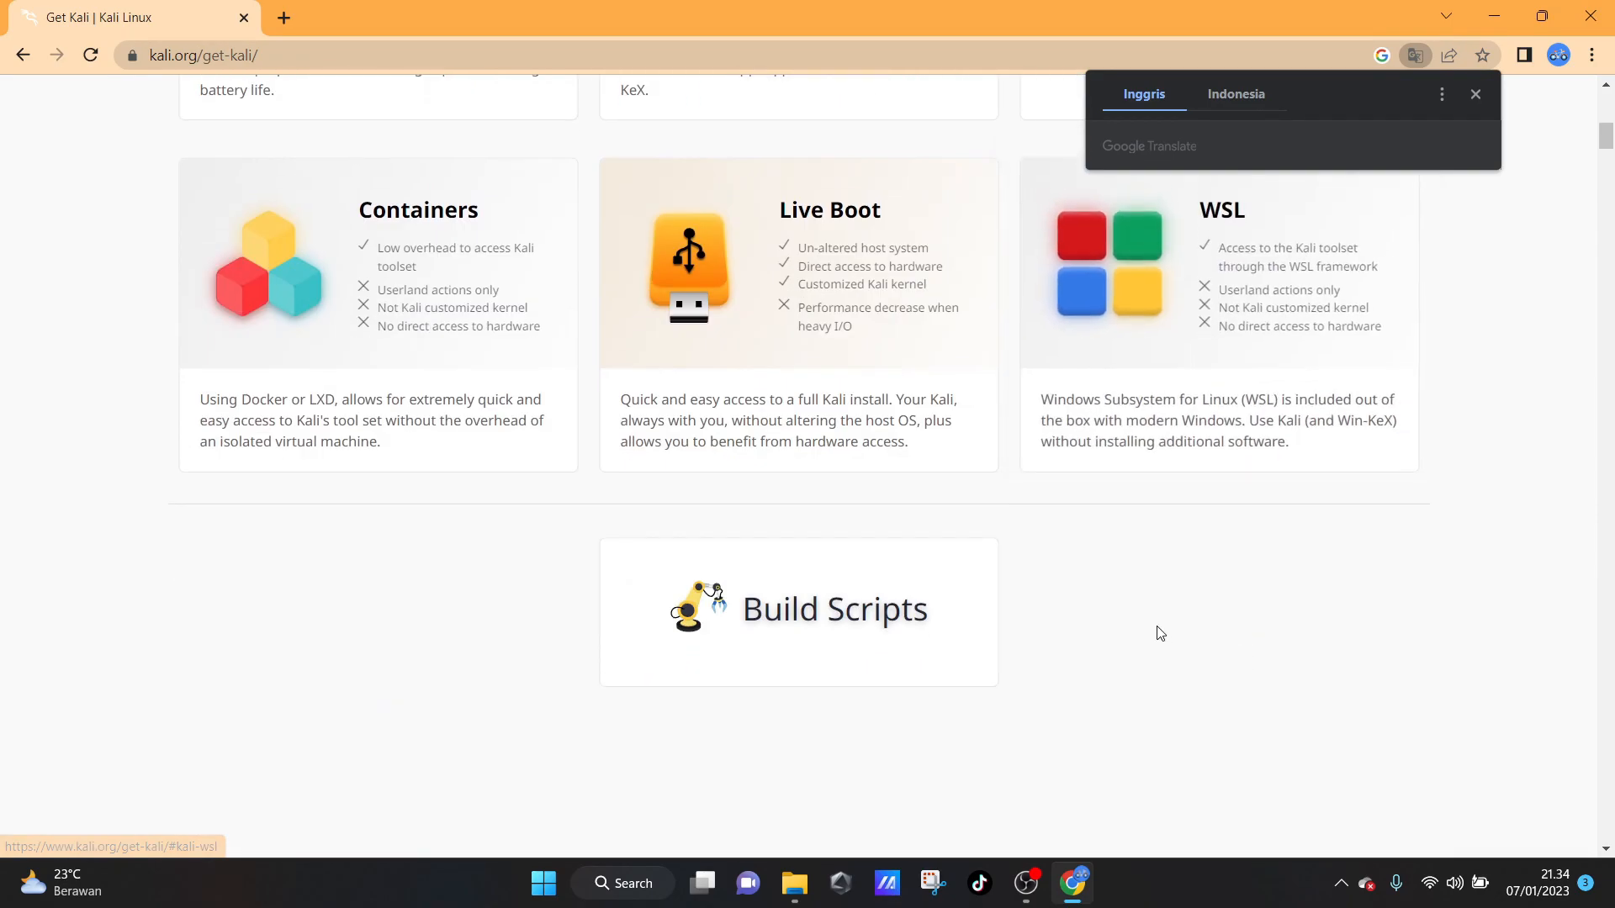
pyautogui.scroll(9, 1158, 634)
pyautogui.scroll(-2, 710, 525)
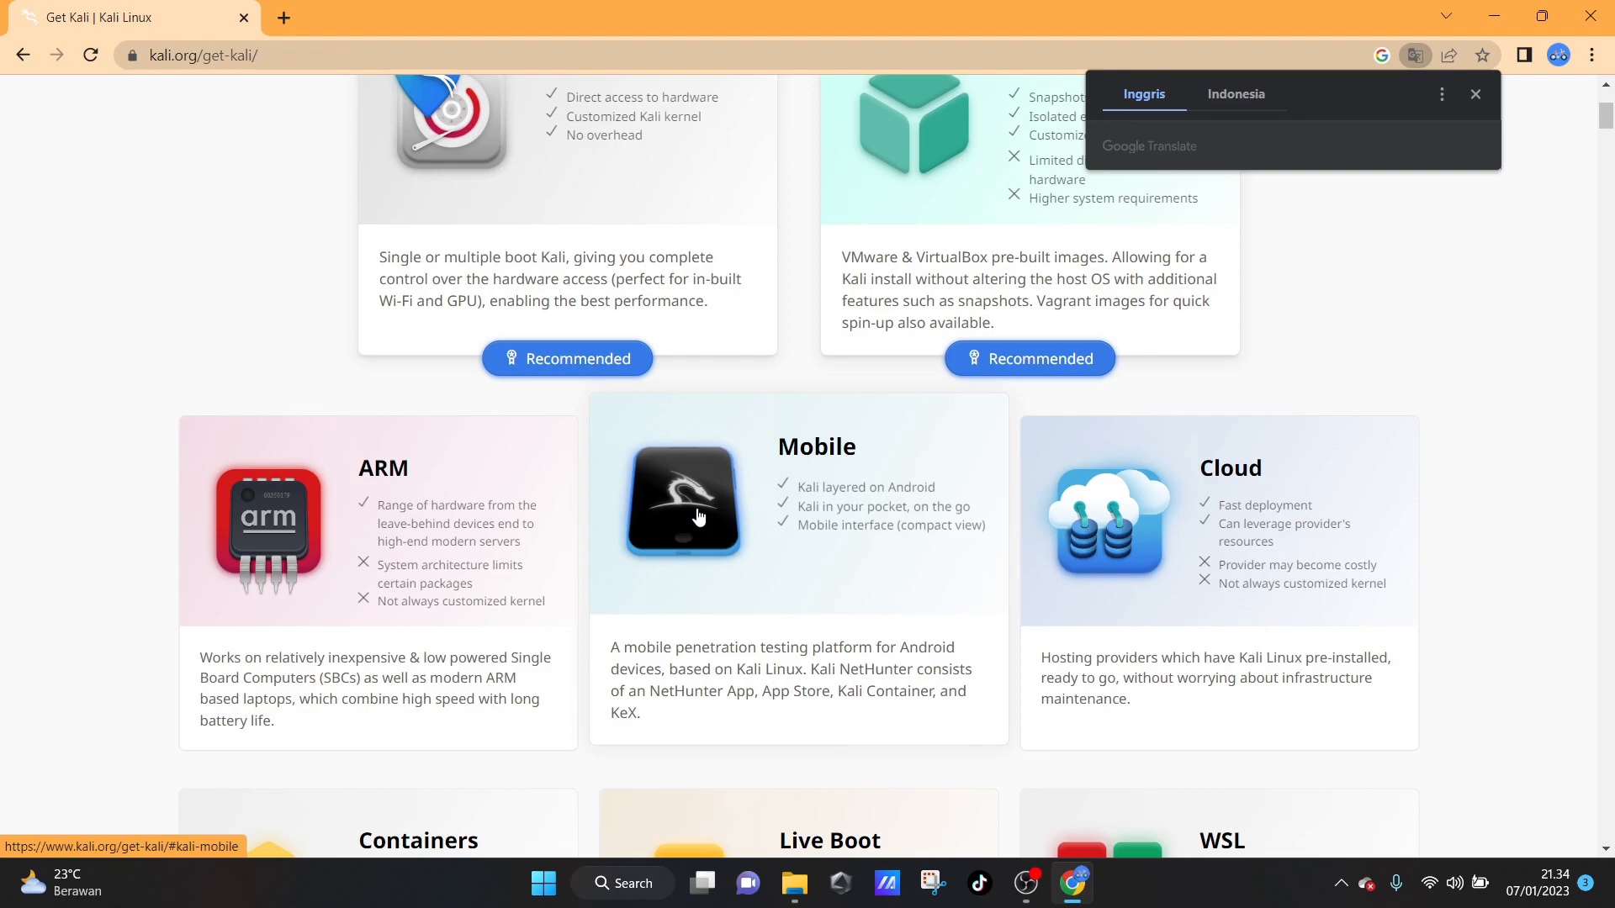
pyautogui.scroll(-3, 697, 517)
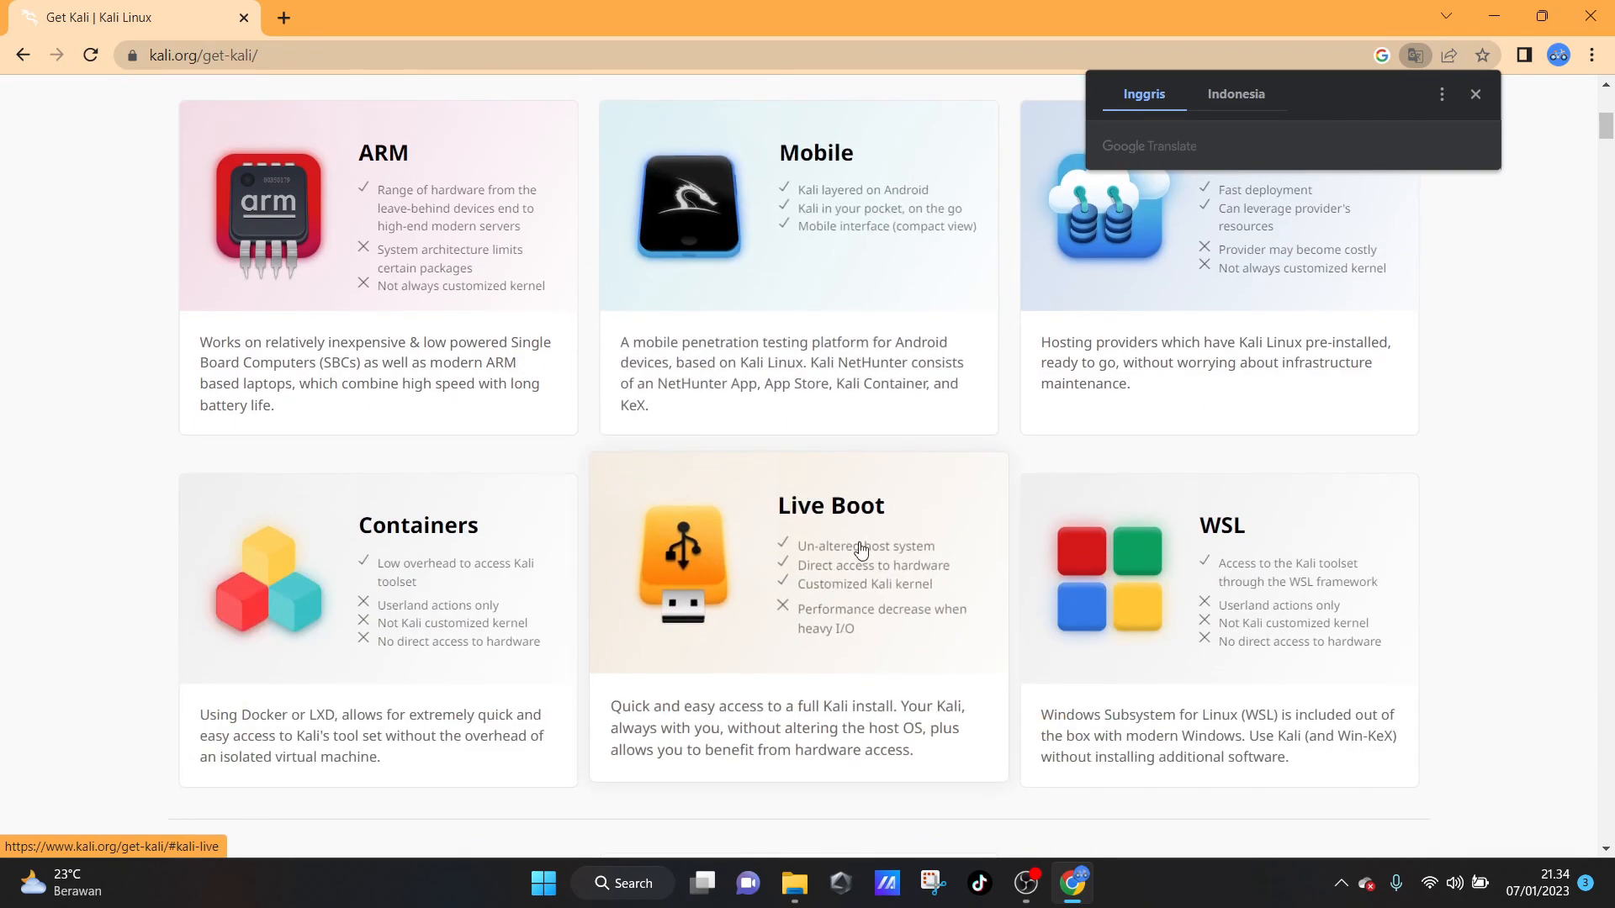
pyautogui.scroll(-1, 888, 654)
pyautogui.click(888, 654)
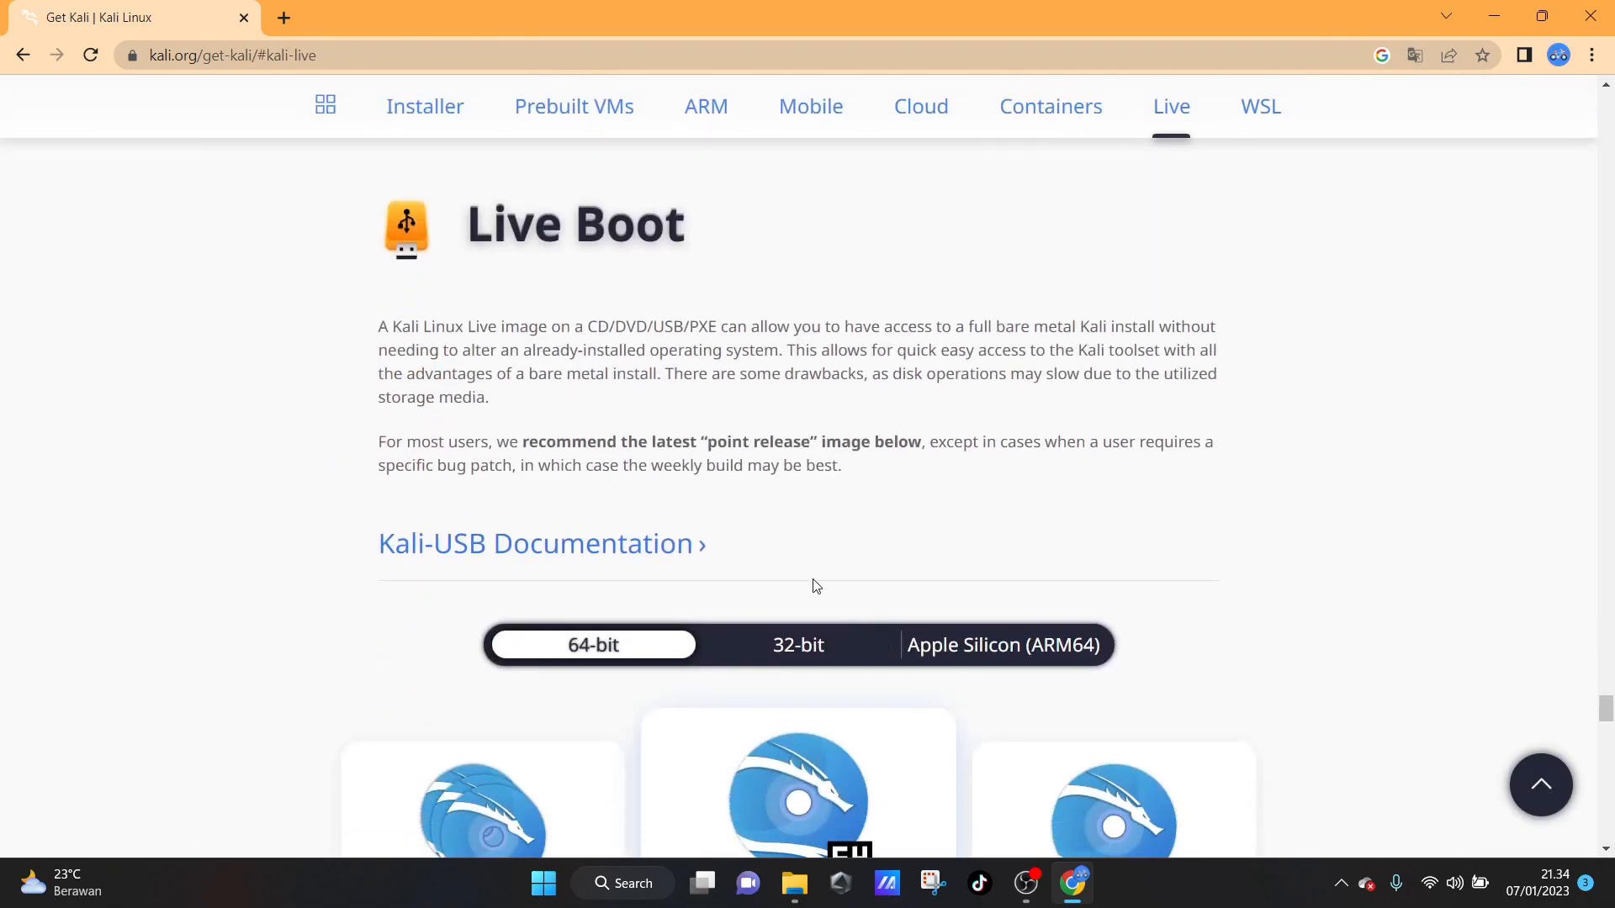
pyautogui.scroll(-4, 552, 524)
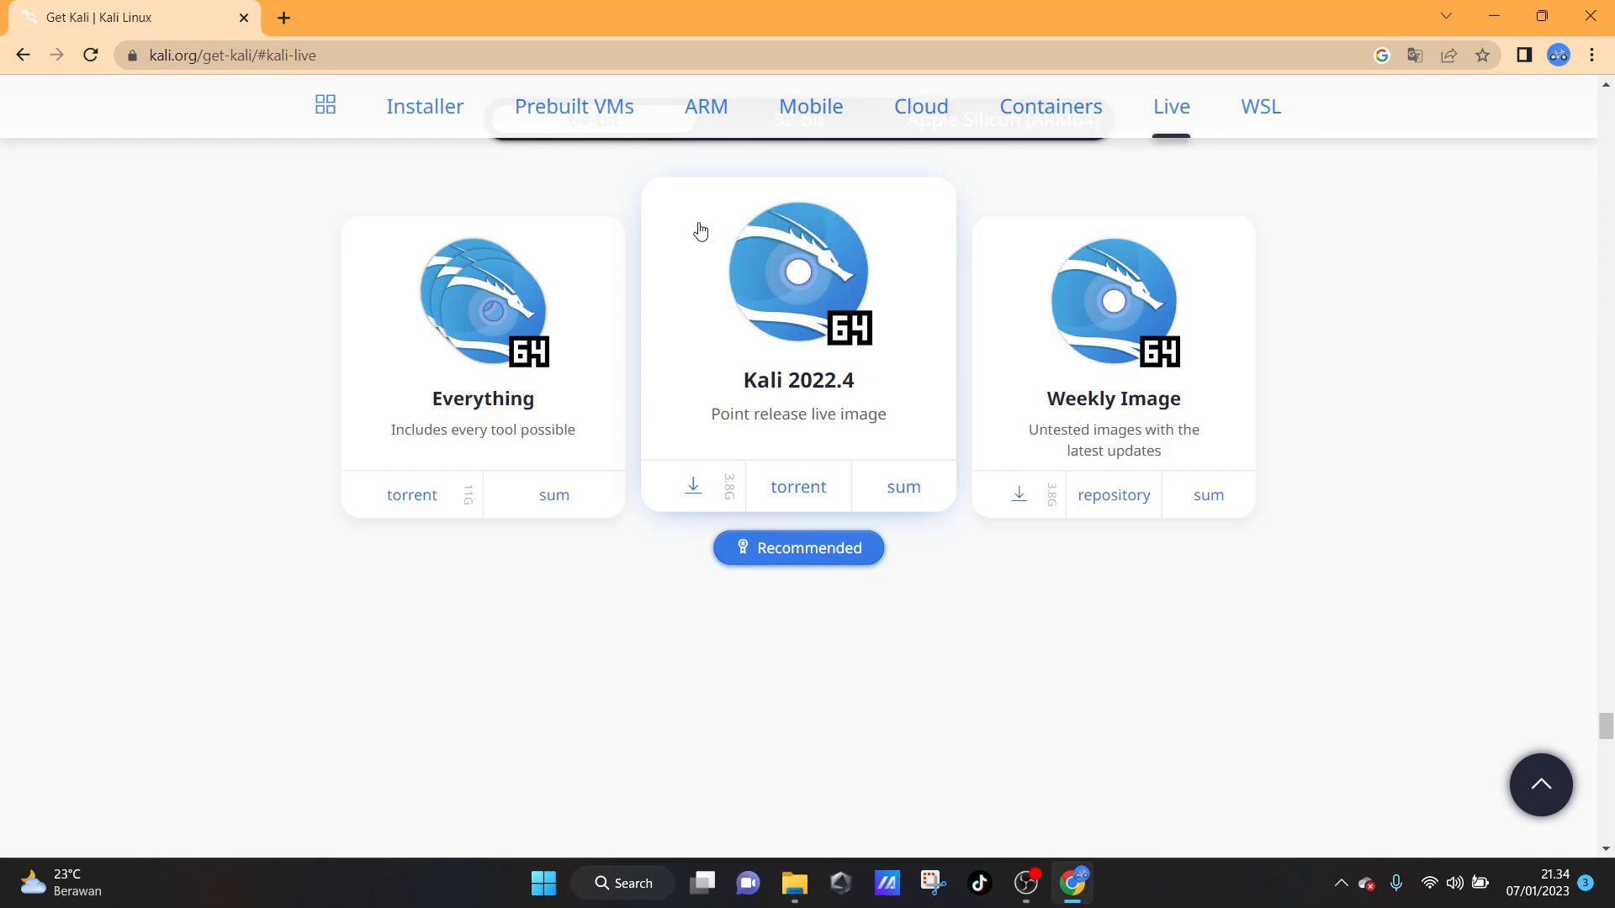
# Step: Switch to File Explorer and examine the kali-linux-2022.3 live image, pw1206-free-online, rufus-3.18 and universal-usb-installer-2-0-0-9 files
pyautogui.click(803, 890)
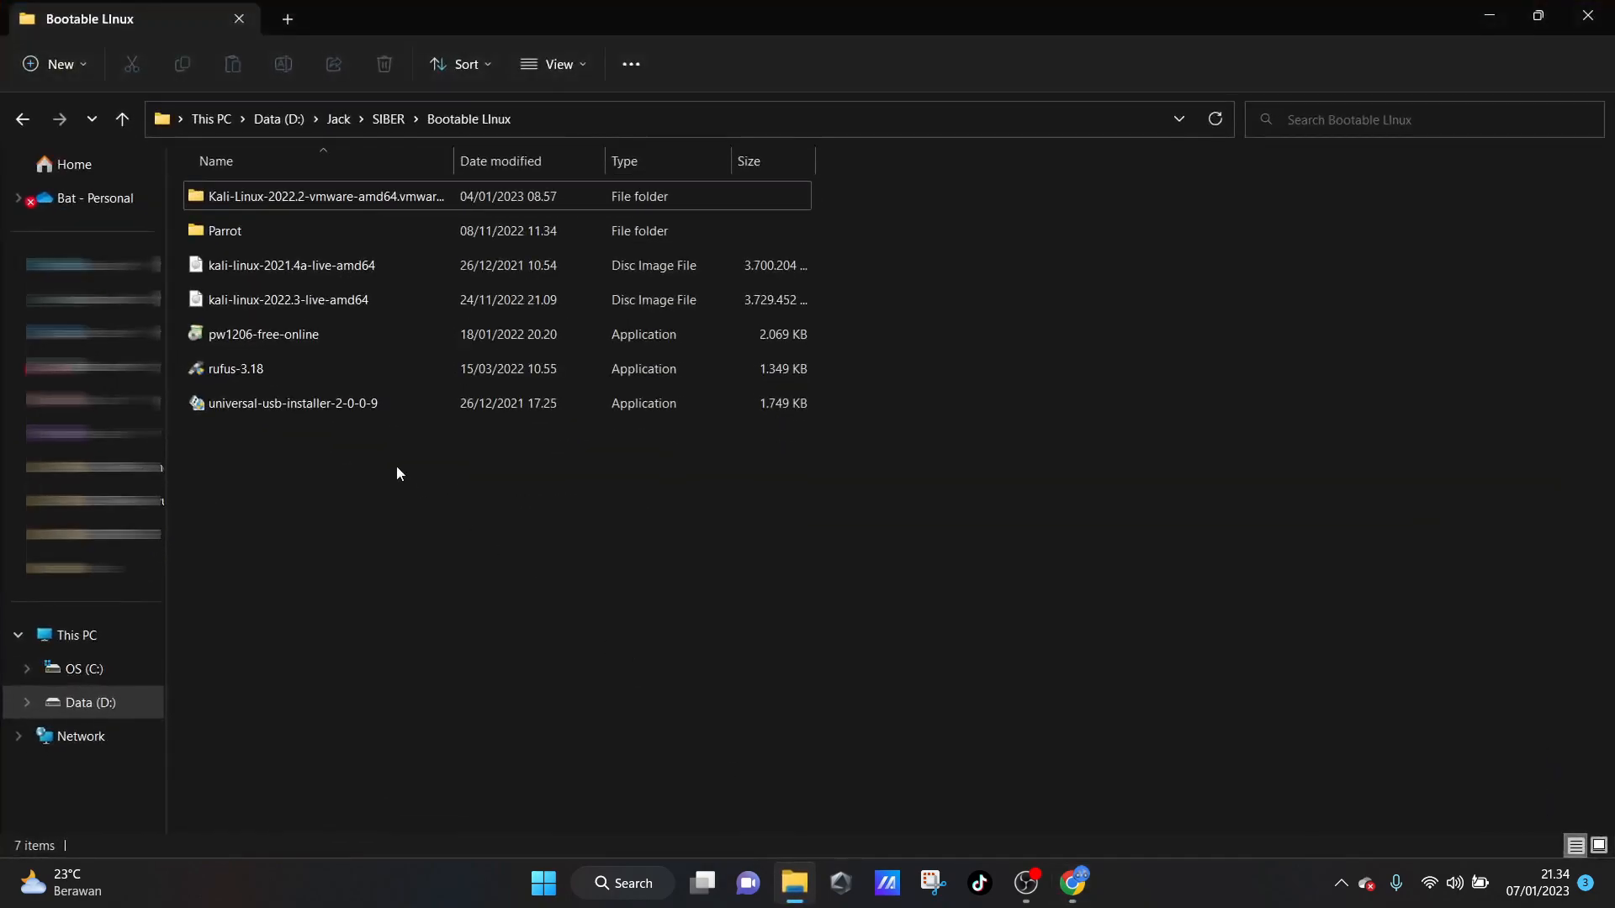
pyautogui.click(256, 295)
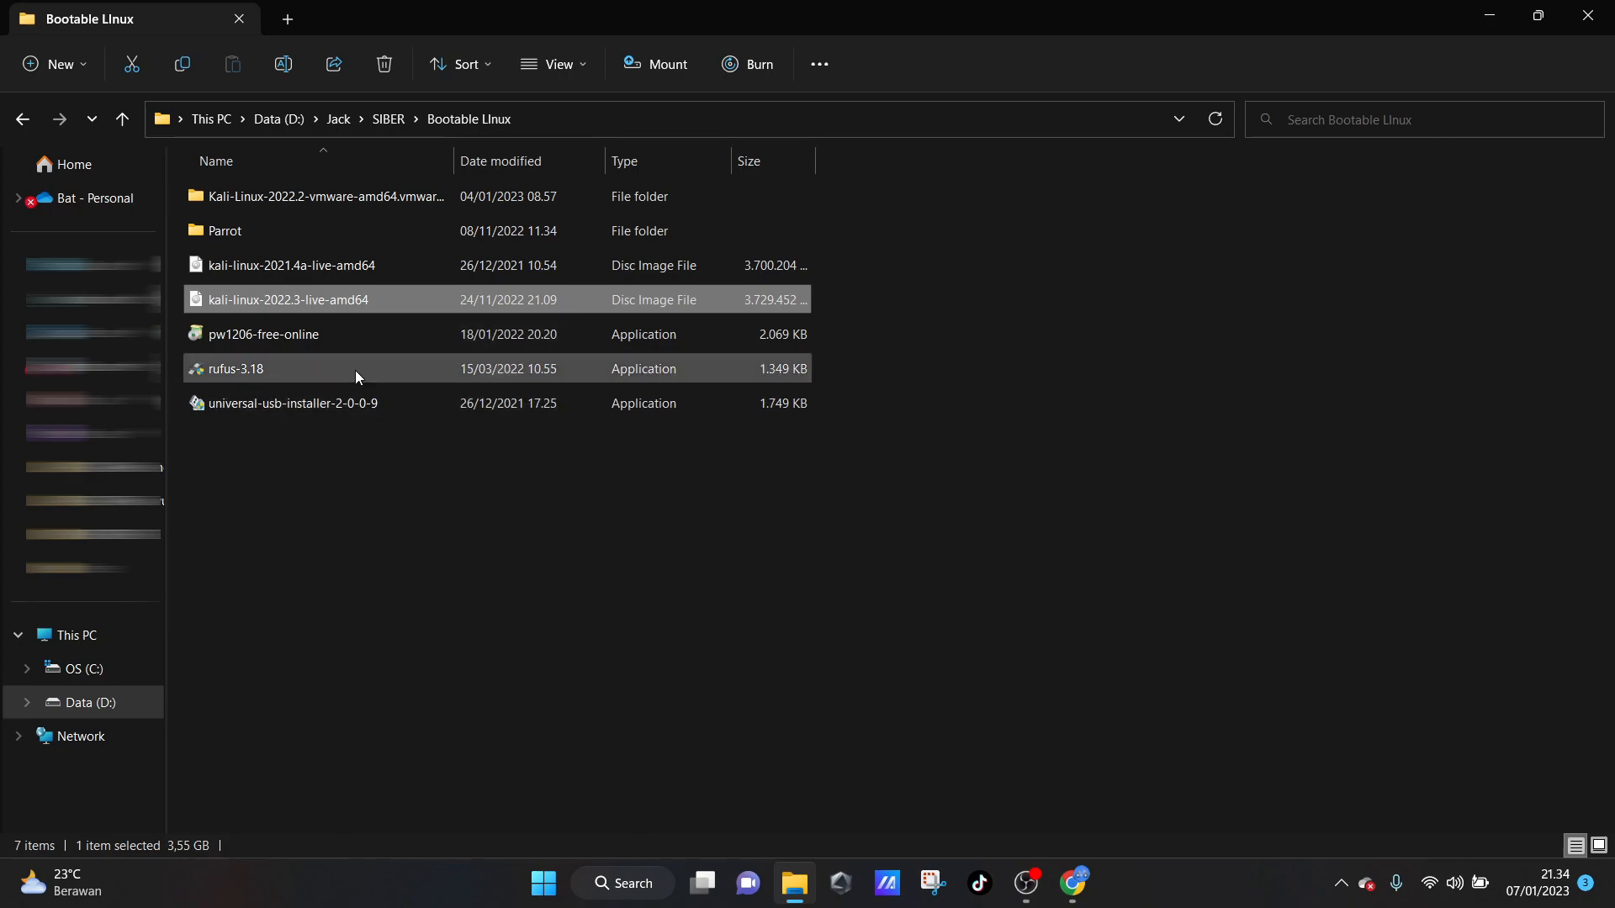
pyautogui.click(343, 343)
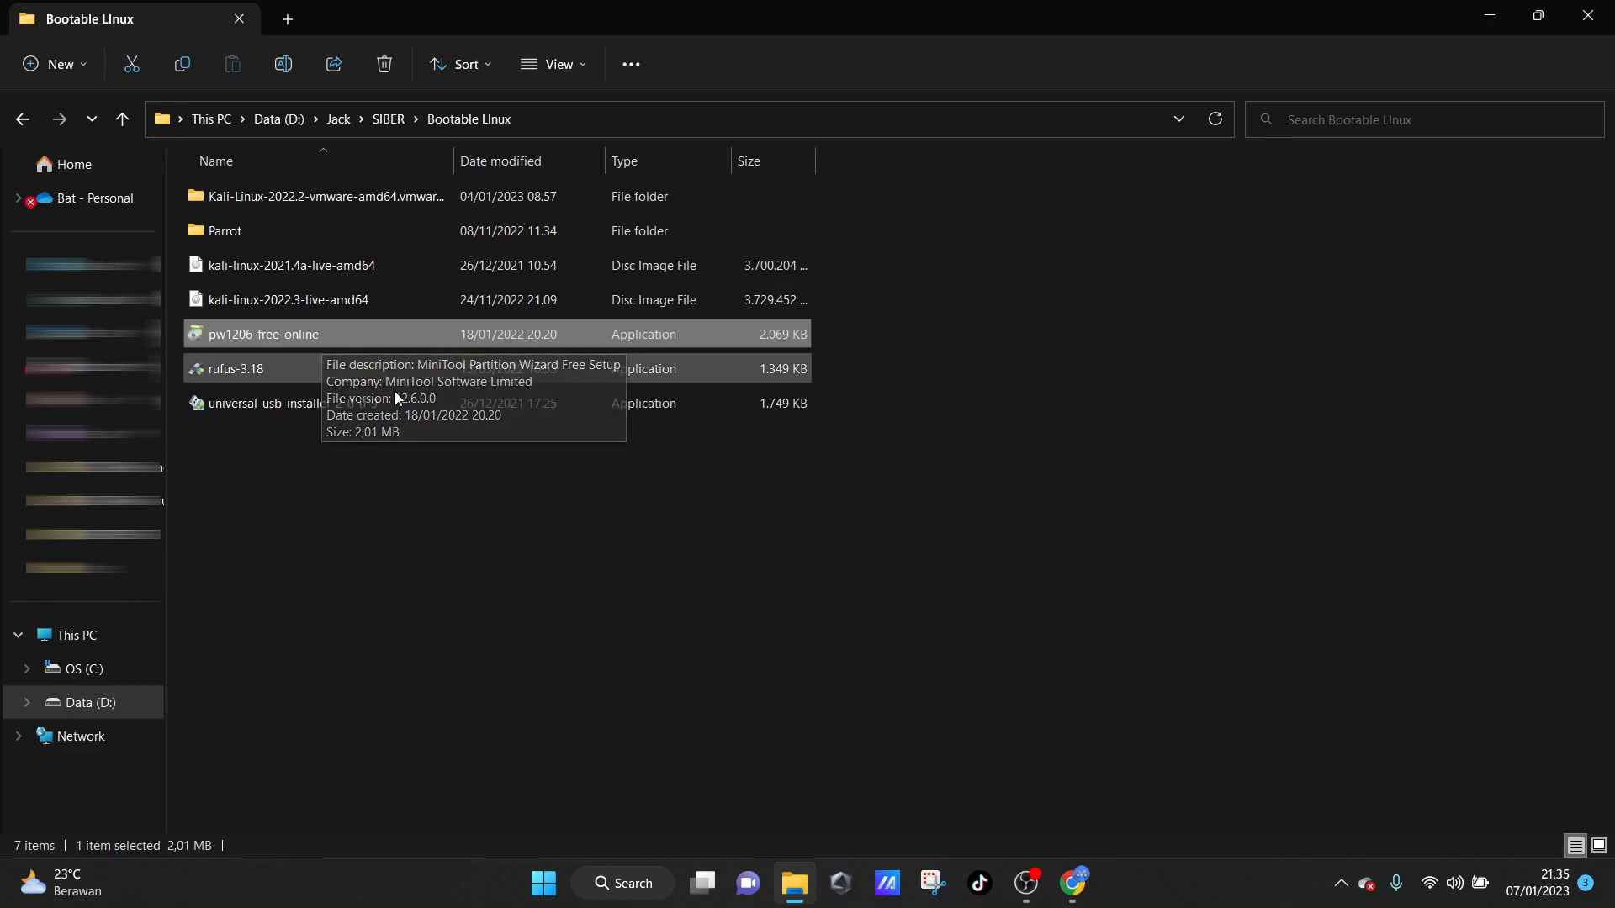
pyautogui.click(467, 557)
pyautogui.click(277, 363)
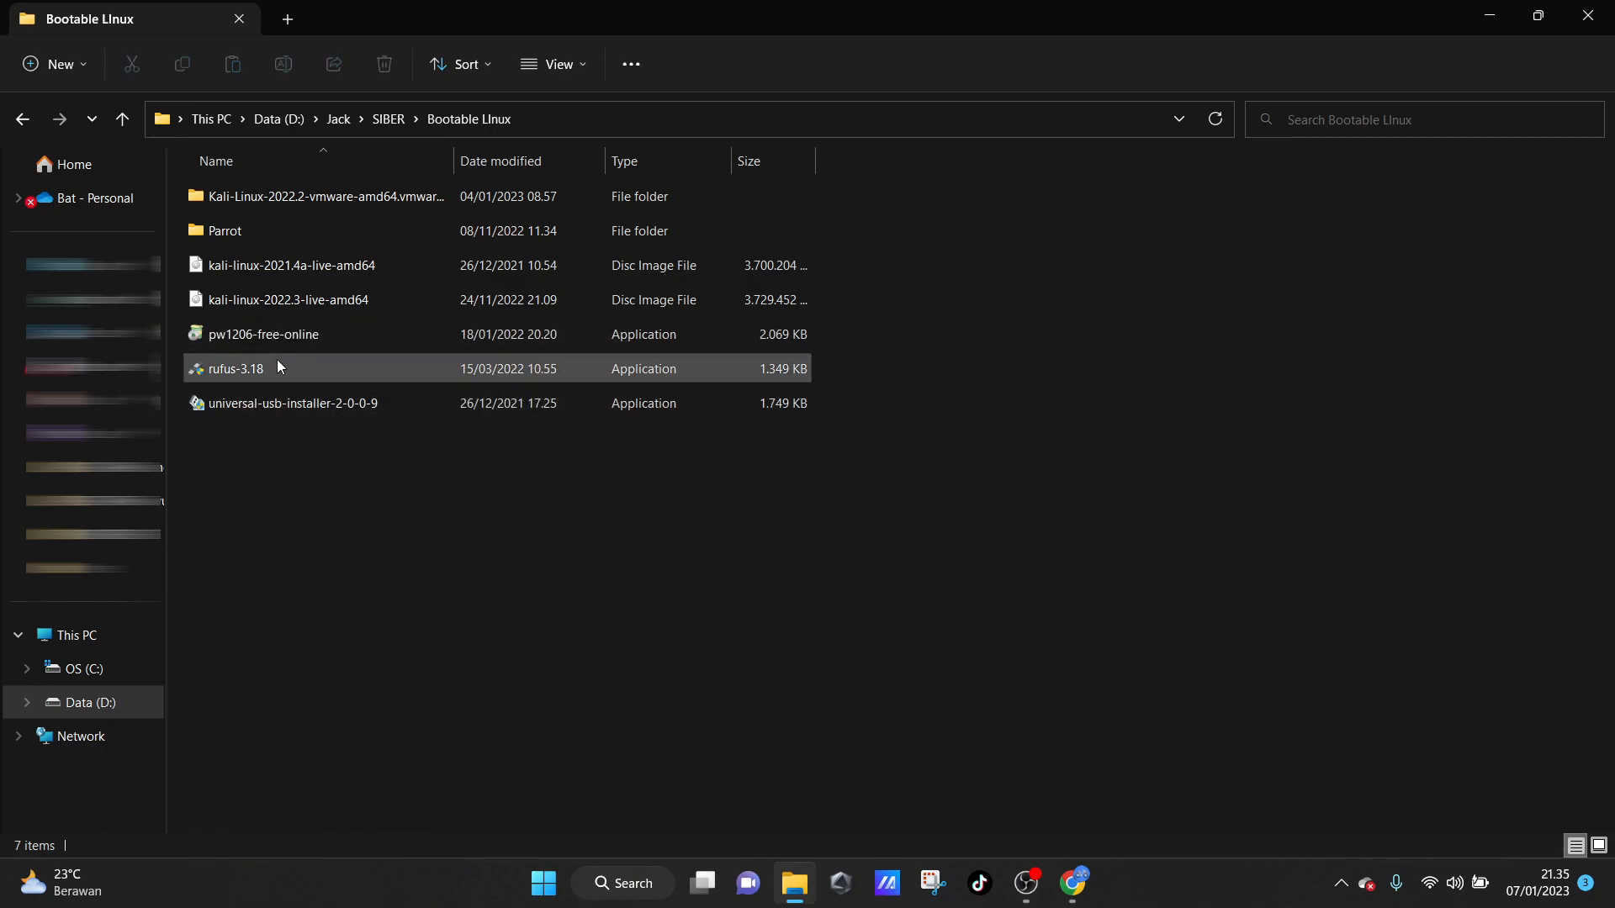
pyautogui.click(308, 404)
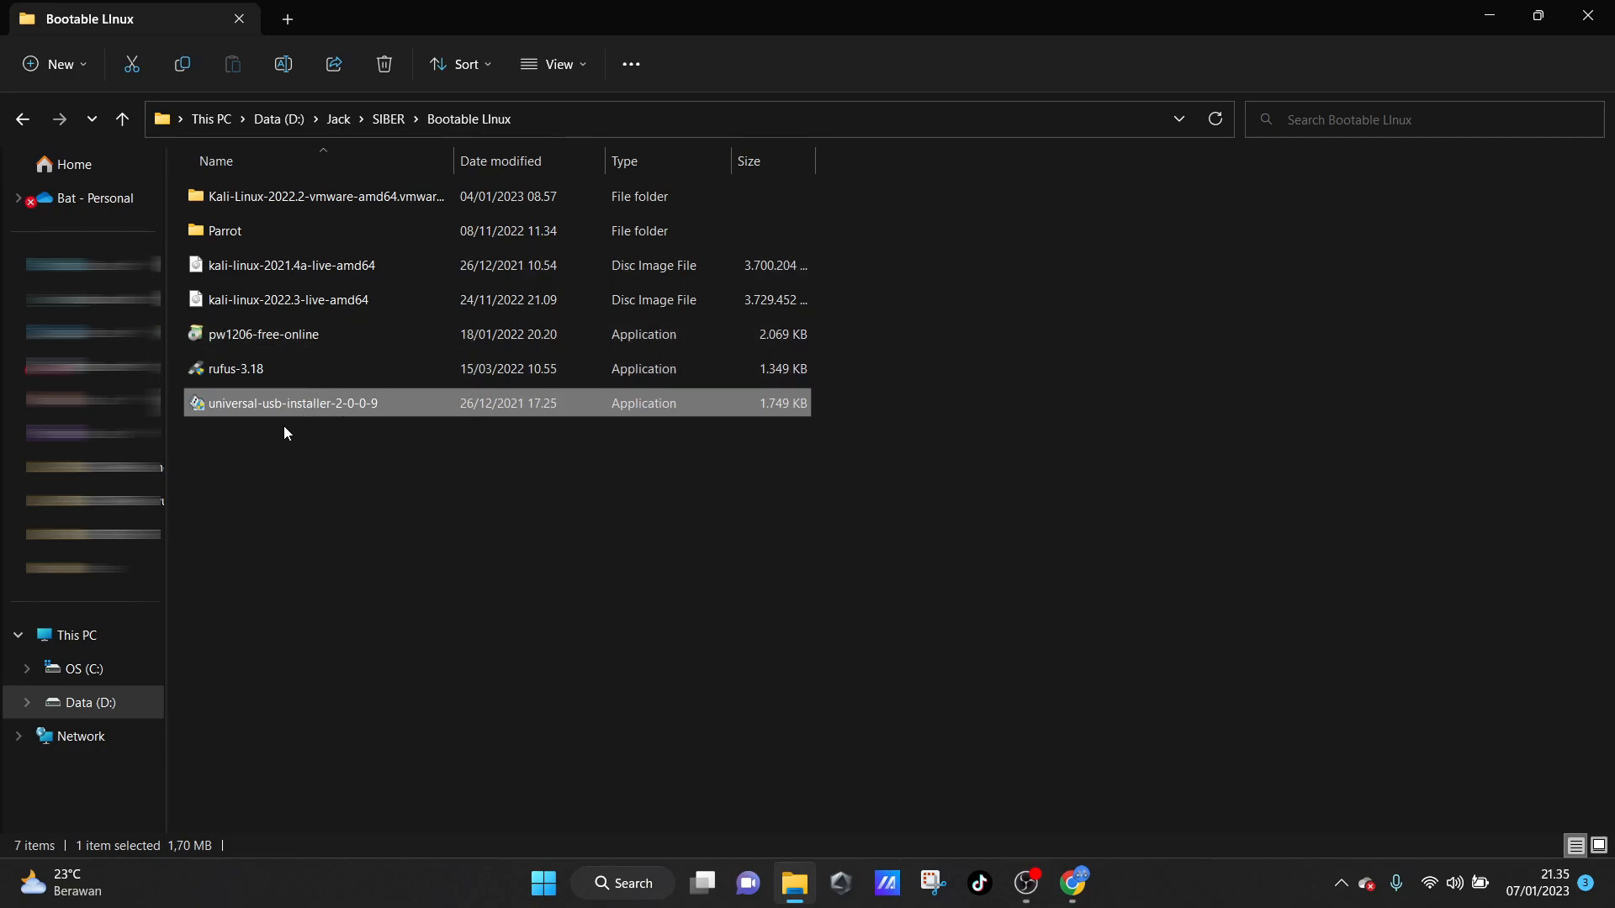
pyautogui.moveTo(359, 409)
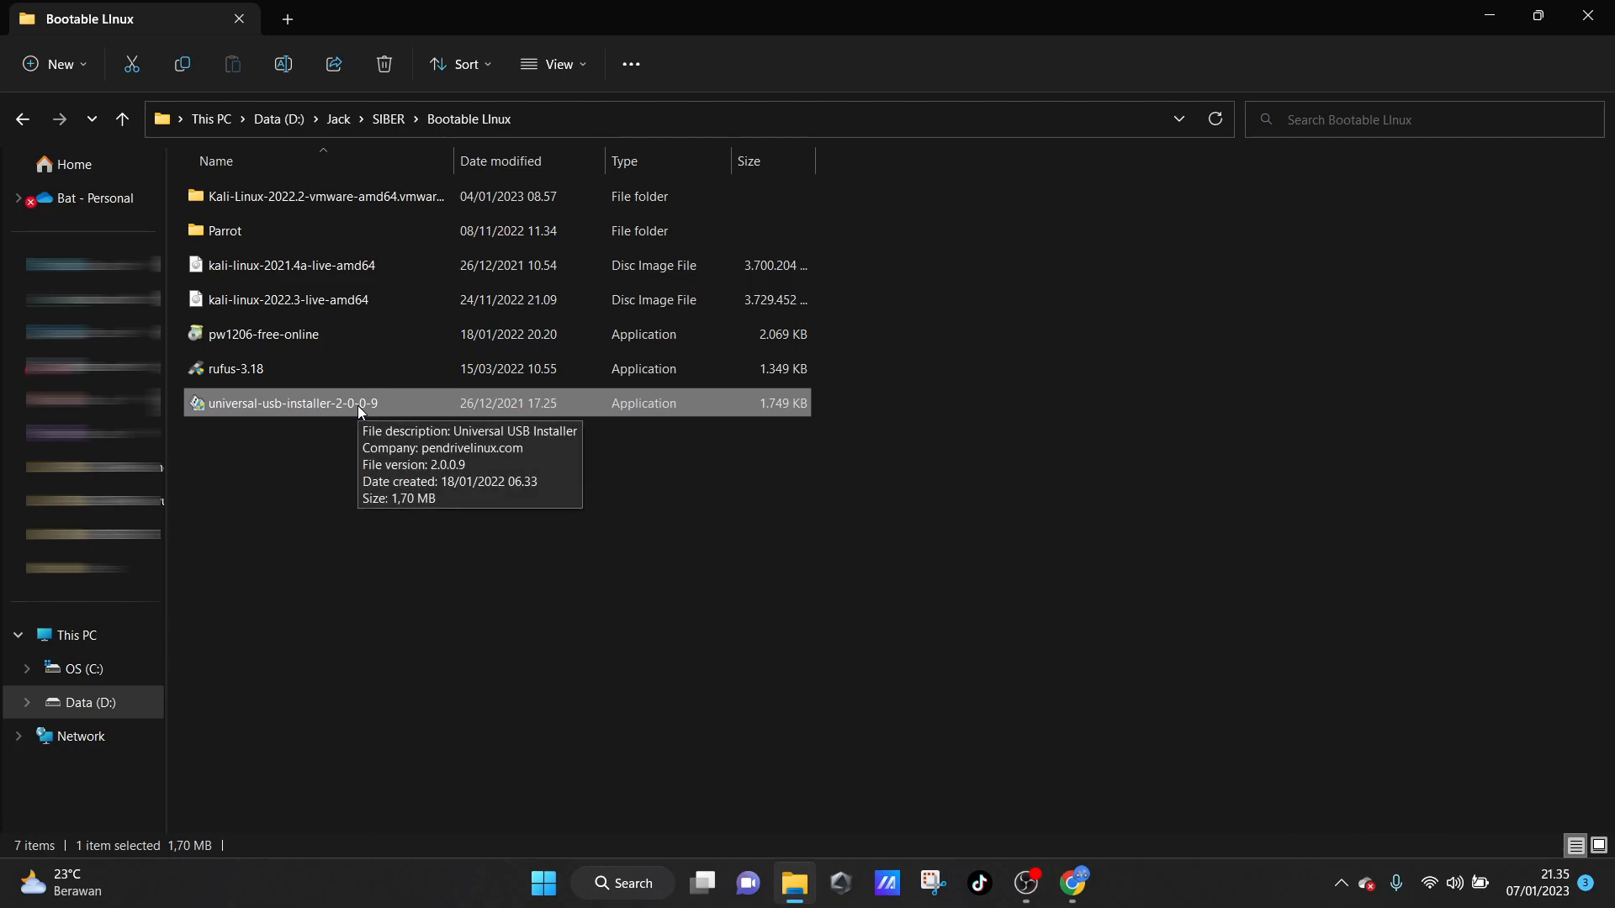
pyautogui.moveTo(522, 645); pyautogui.dragTo(437, 264)
pyautogui.moveTo(1154, 261); pyautogui.dragTo(740, 412)
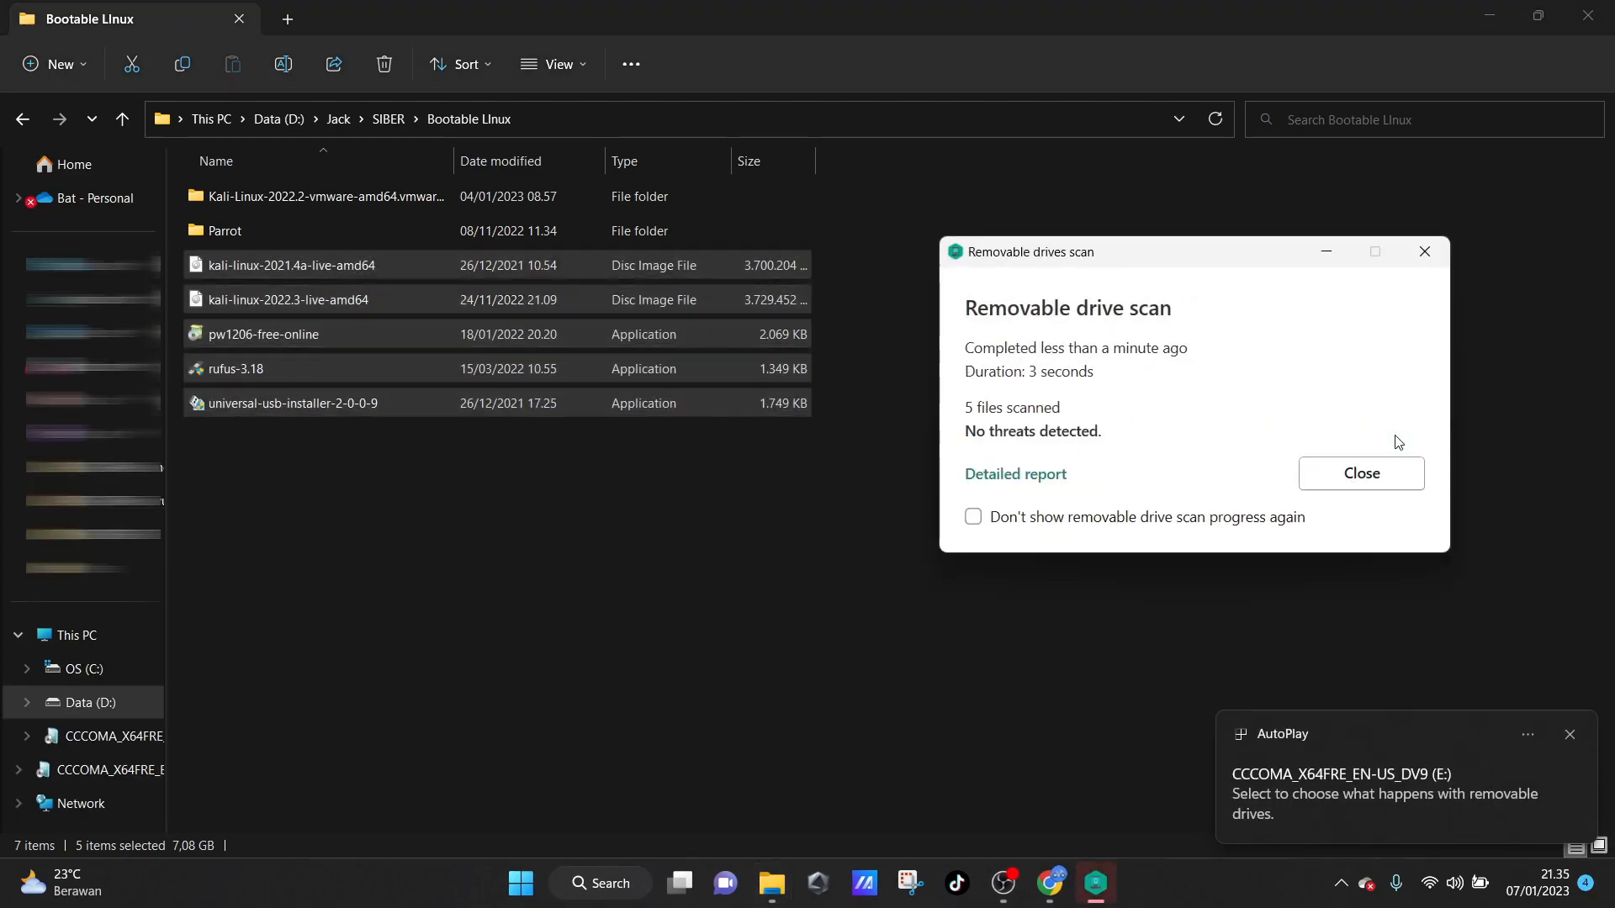
pyautogui.click(608, 572)
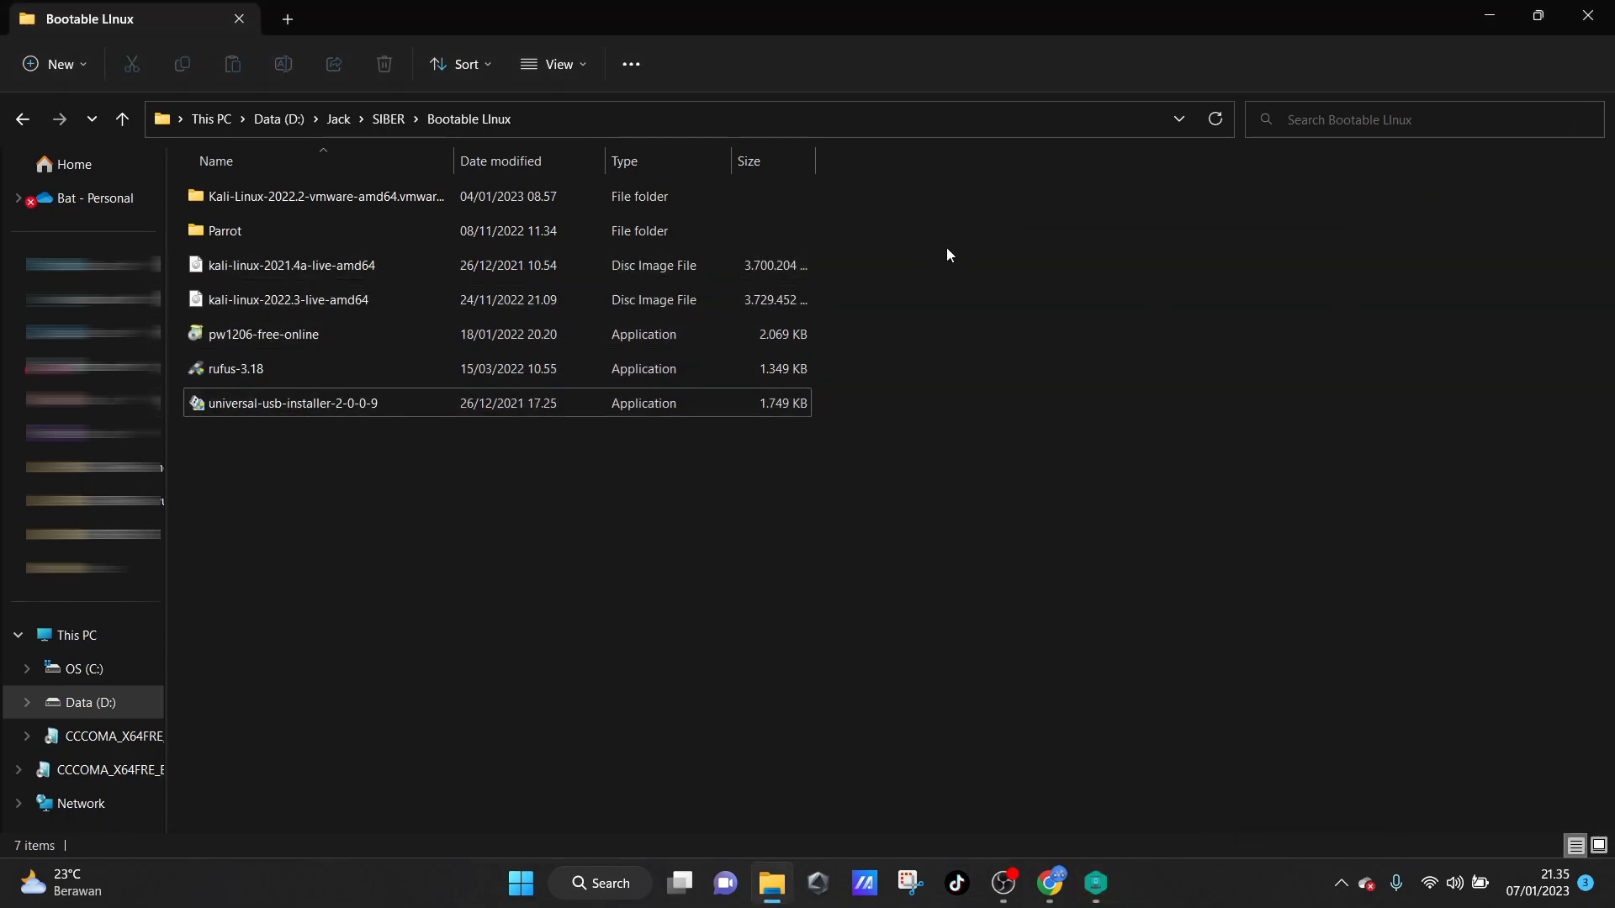
# Step: Minimize File Explorer and Chrome, and close the removable drive scan report
pyautogui.click(1502, 10)
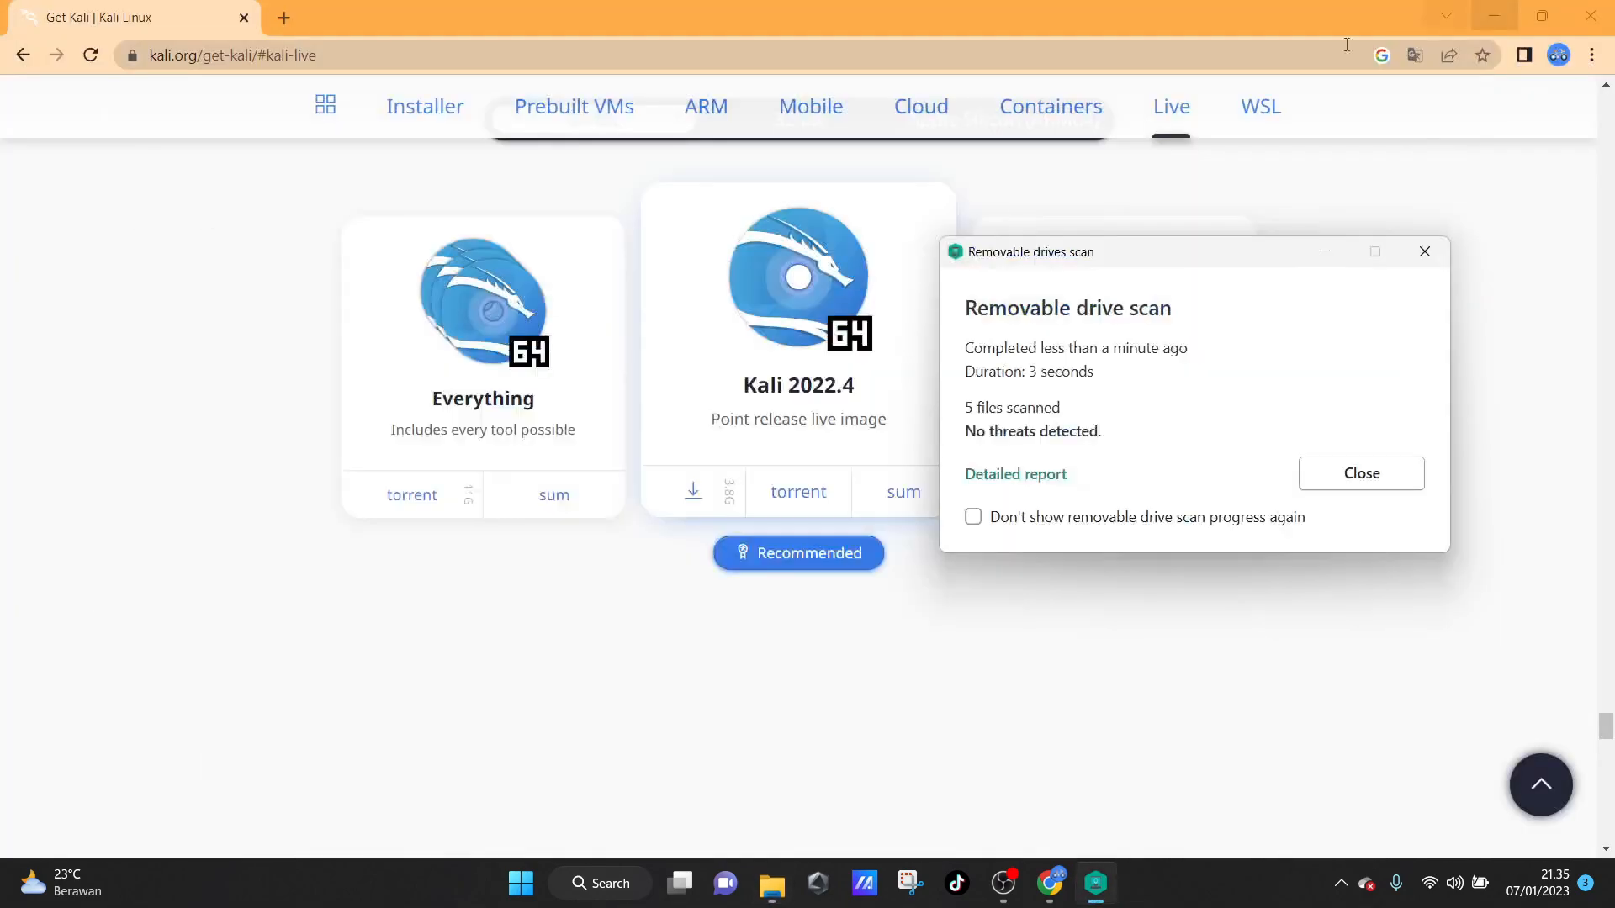
pyautogui.click(1503, 9)
pyautogui.click(1362, 474)
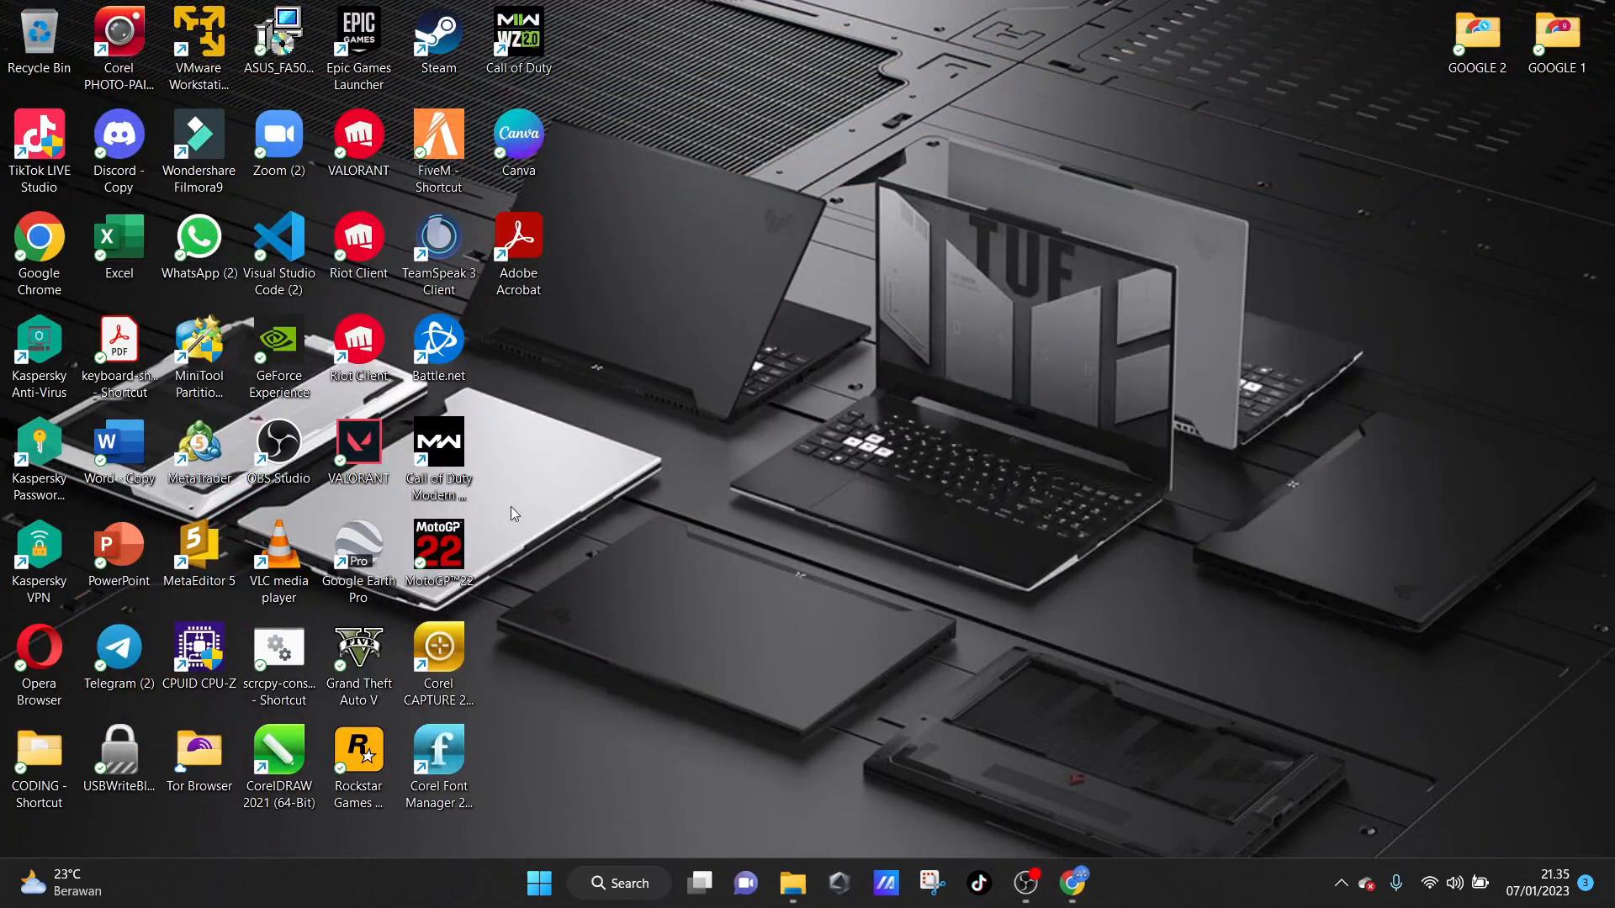
# Step: Launch MiniTool Partition Wizard from the desktop and dismiss its promotional message
pyautogui.click(225, 351)
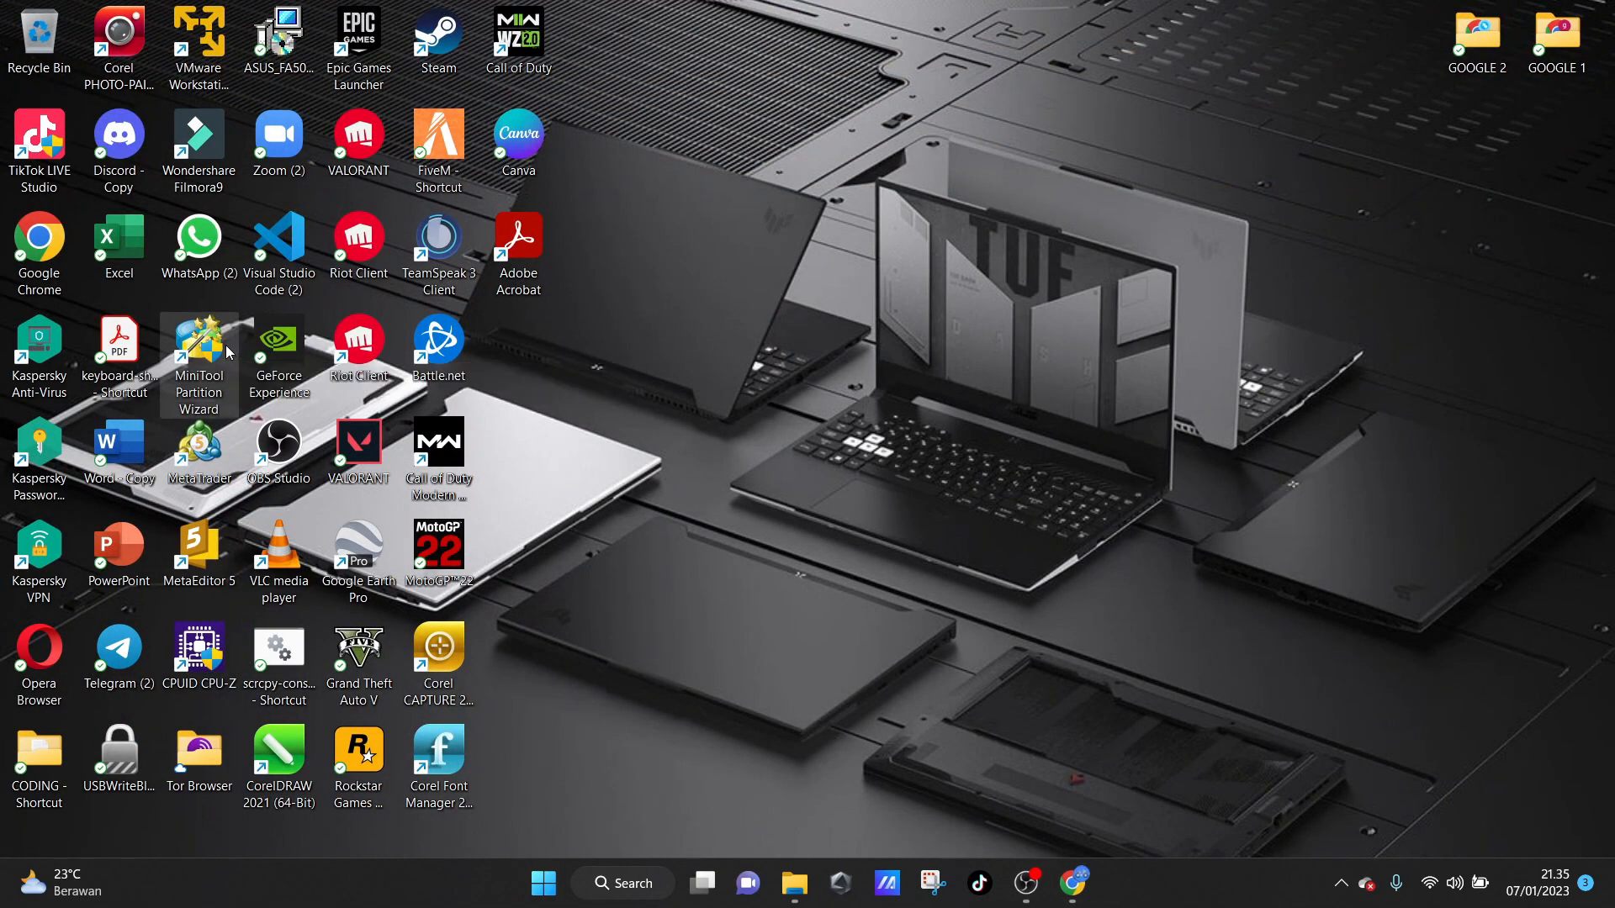
pyautogui.doubleClick(202, 345)
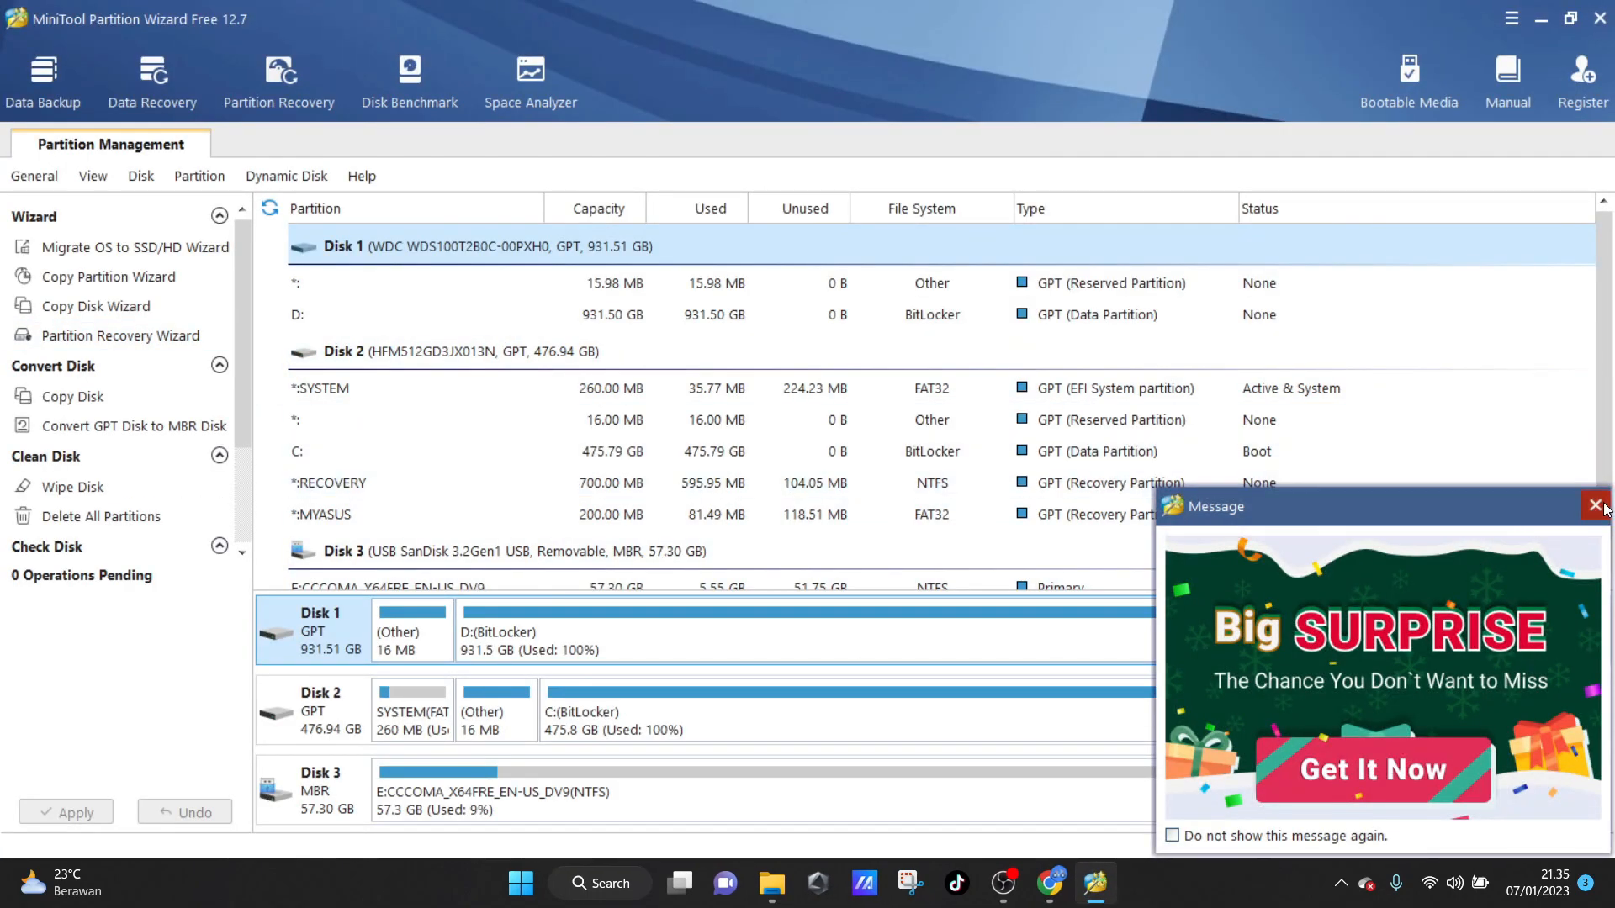
pyautogui.click(1596, 506)
# Step: Delete the E: partition on Disk 3, the SanDisk USB drive
pyautogui.click(632, 787)
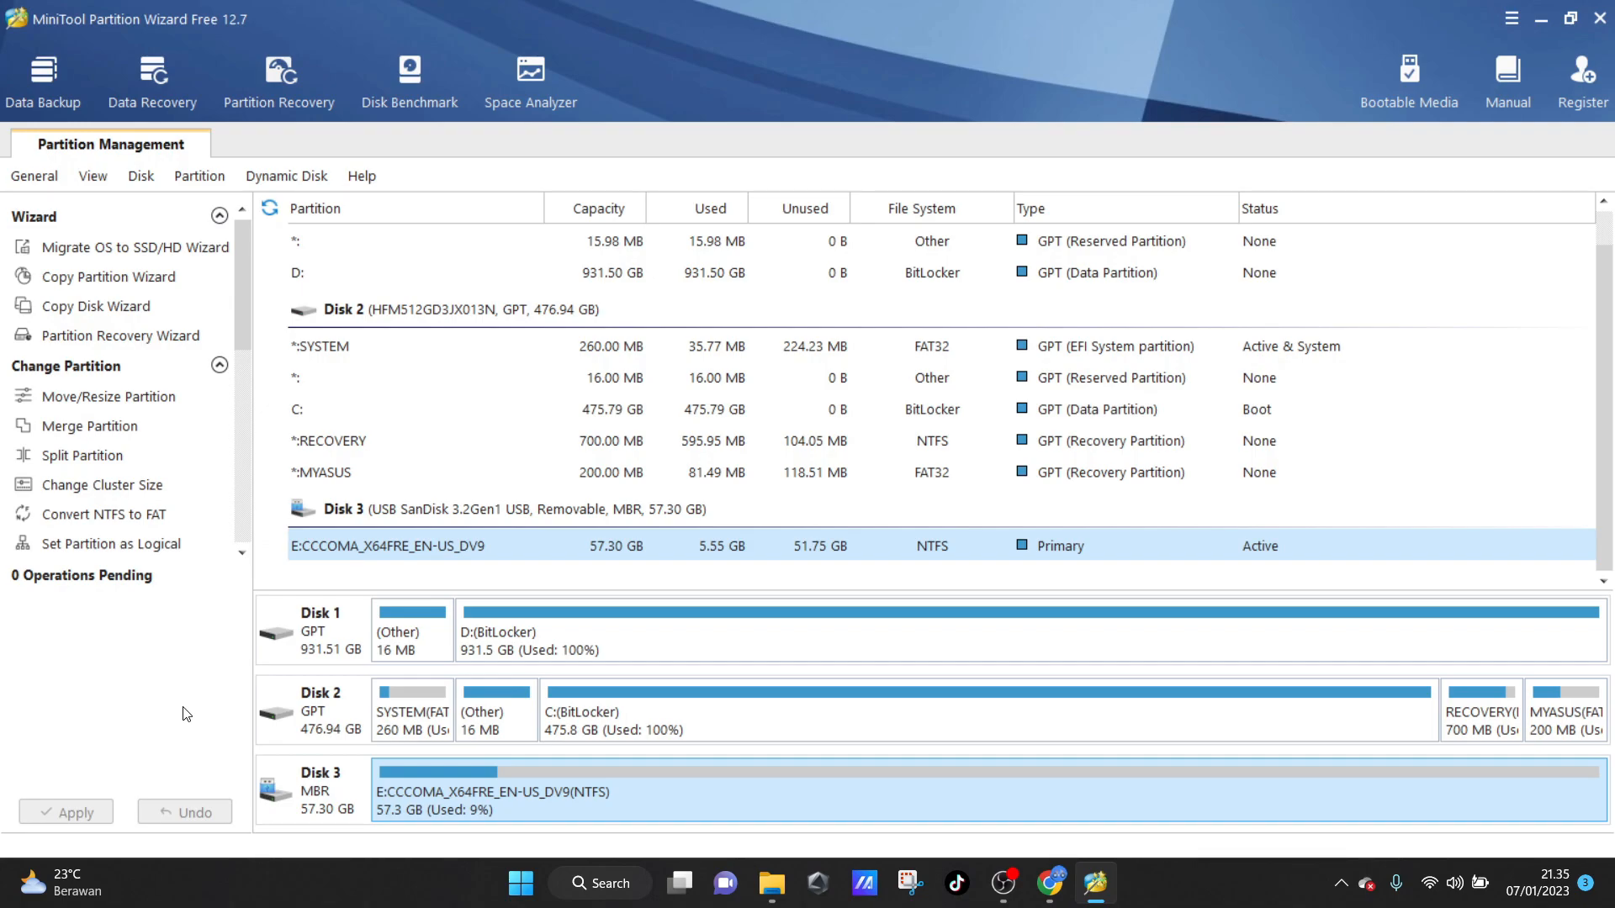
pyautogui.rightClick(660, 784)
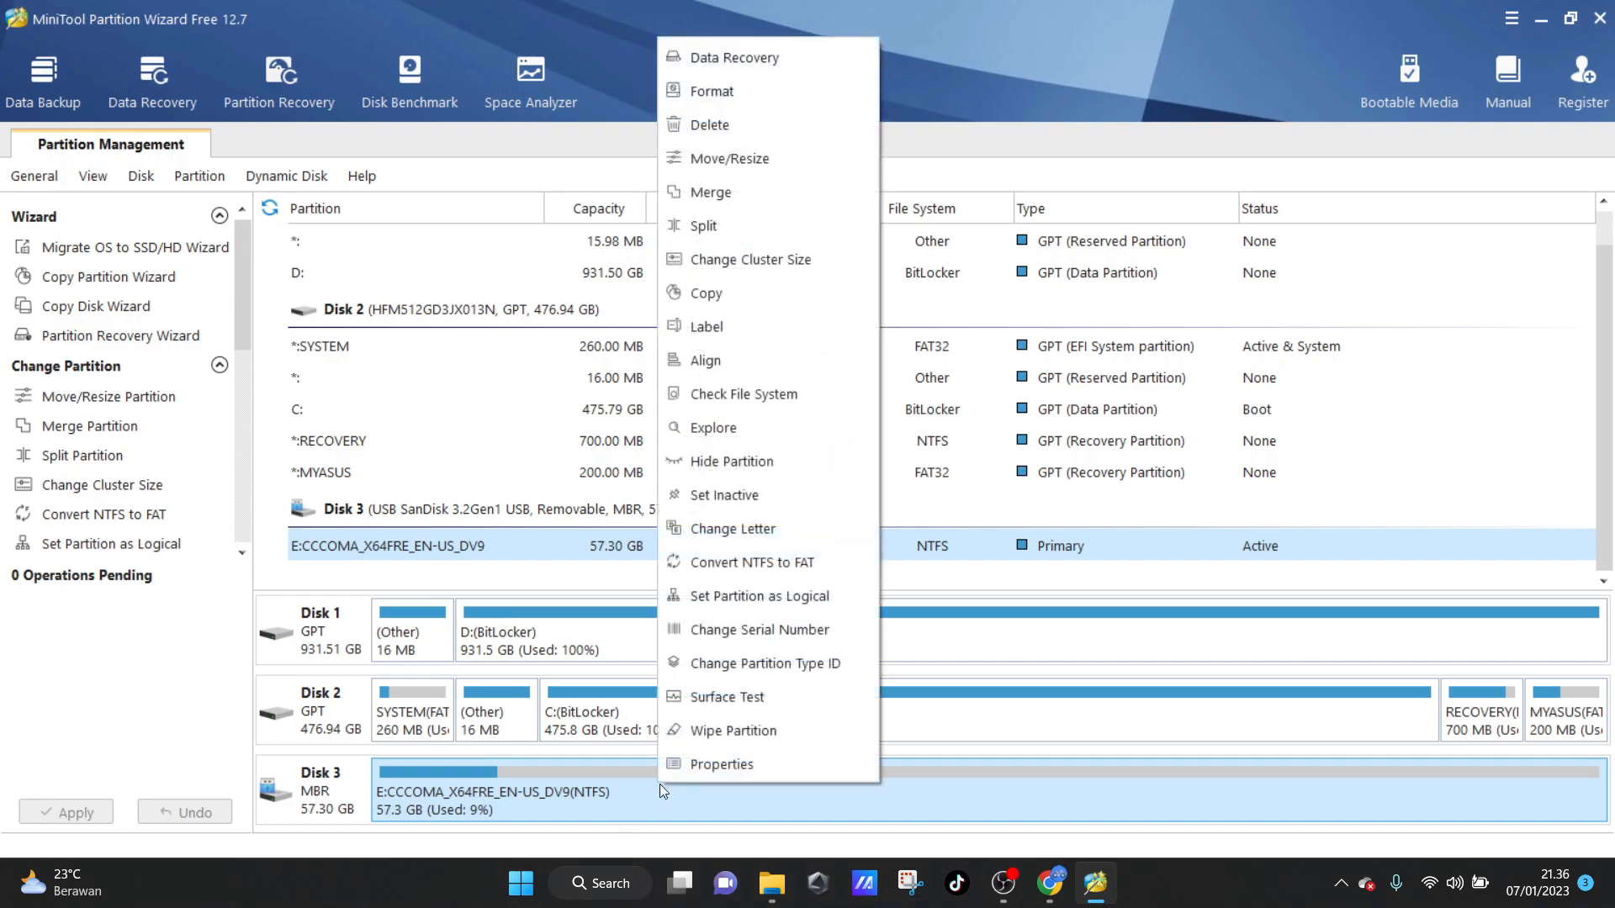
pyautogui.click(799, 115)
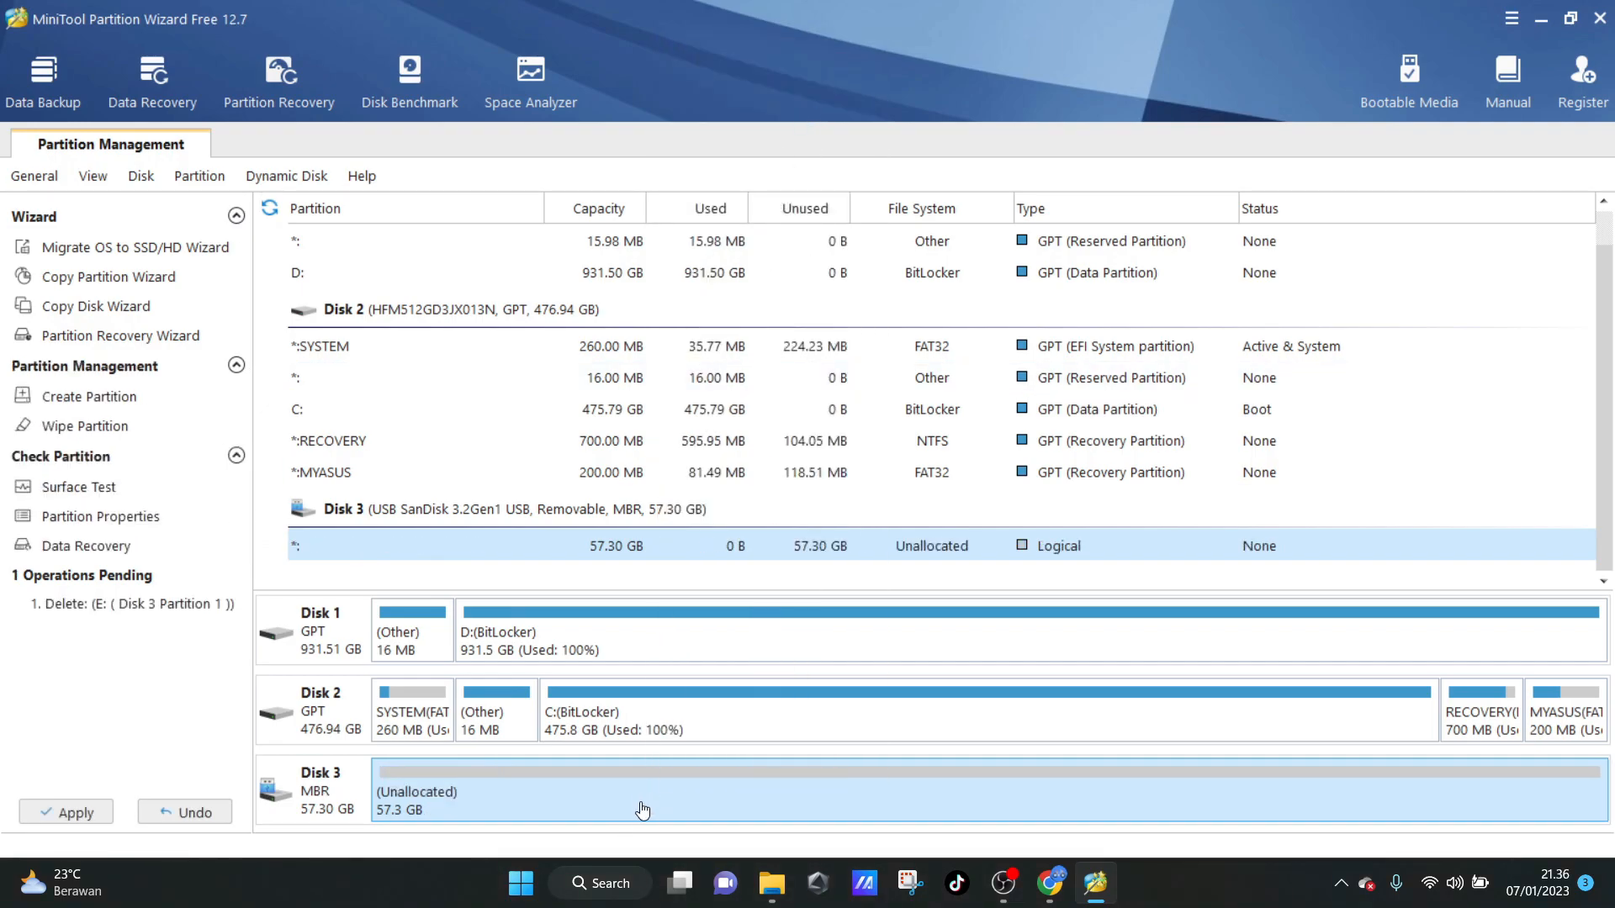
# Step: Create a primary FAT32 partition labelled D in the unallocated space of Disk 3, the SanDisk USB drive
pyautogui.rightClick(643, 809)
pyautogui.click(695, 679)
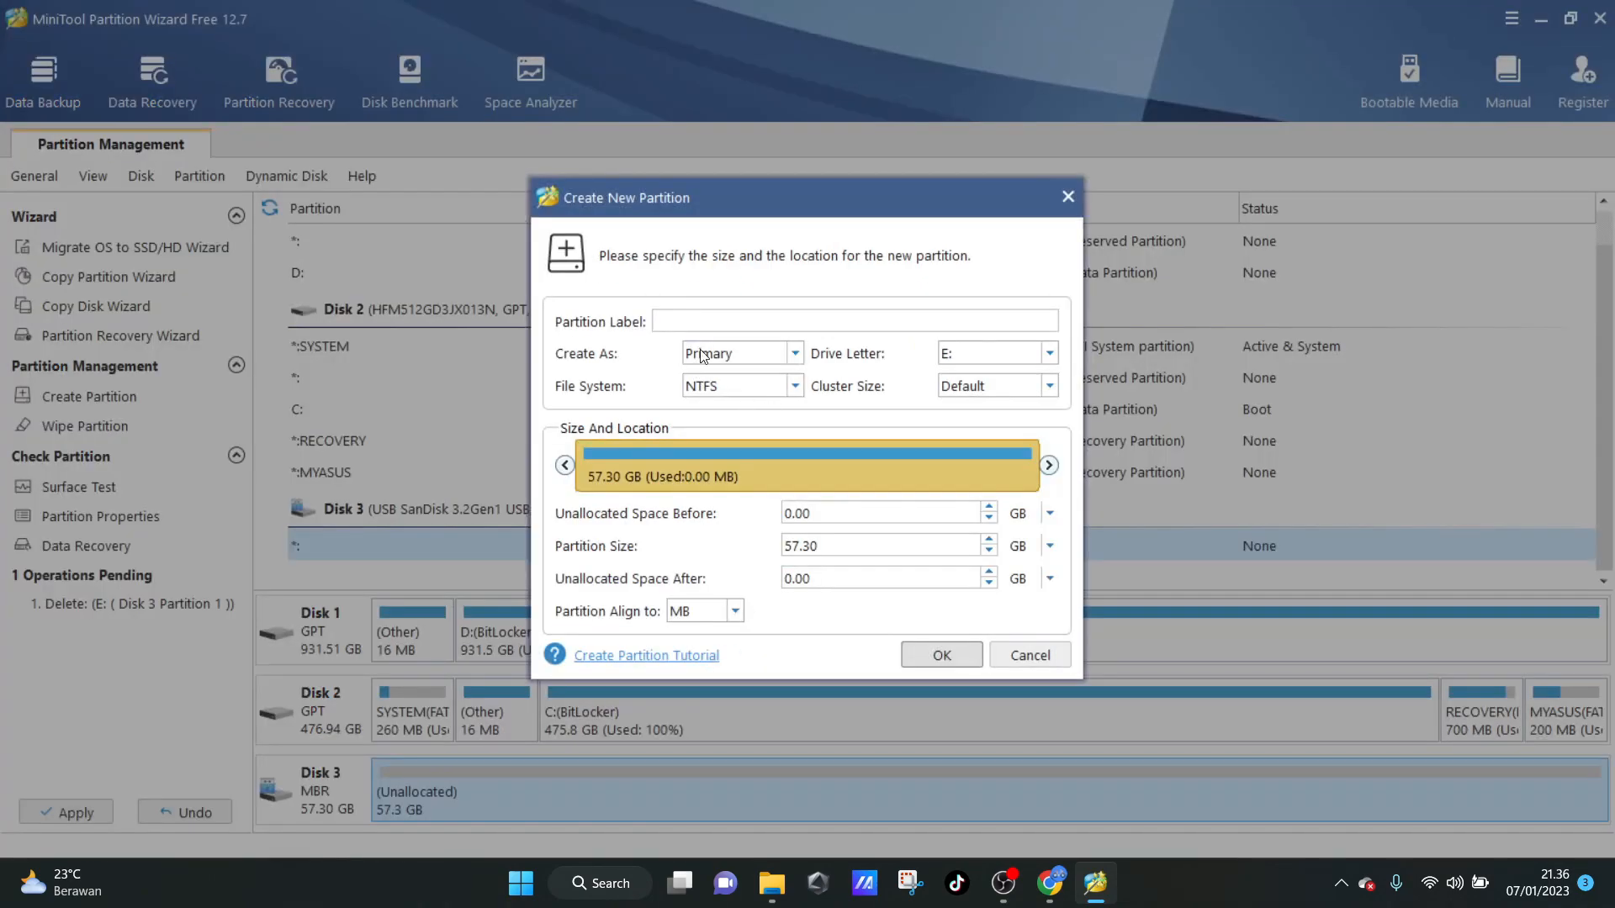
pyautogui.click(795, 386)
pyautogui.click(731, 429)
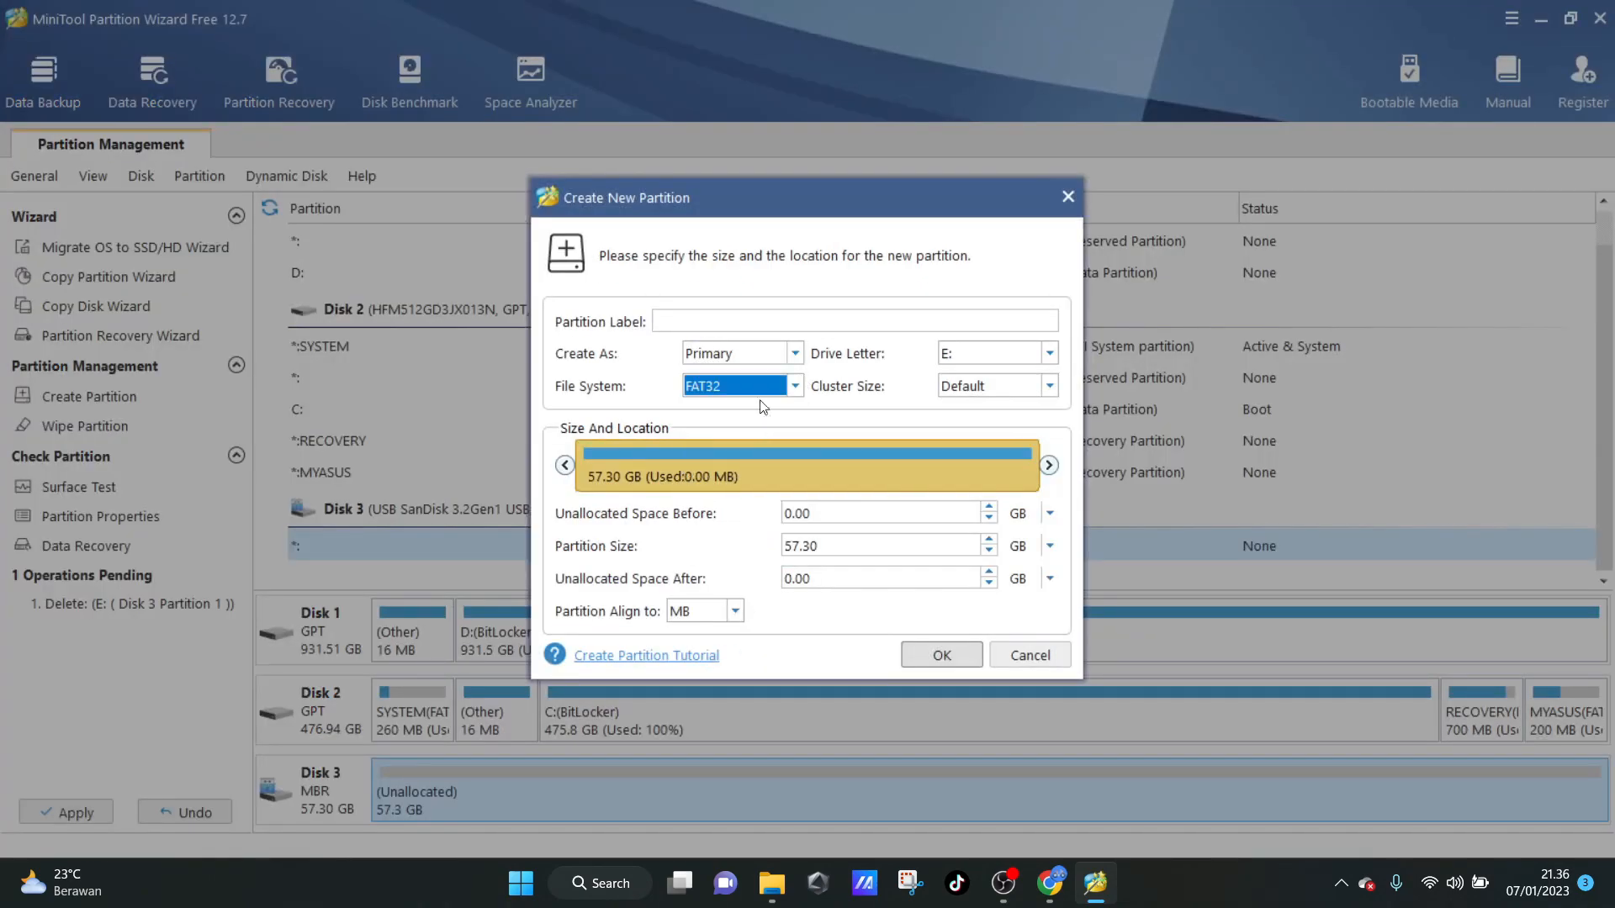
pyautogui.click(727, 324)
pyautogui.write('D')
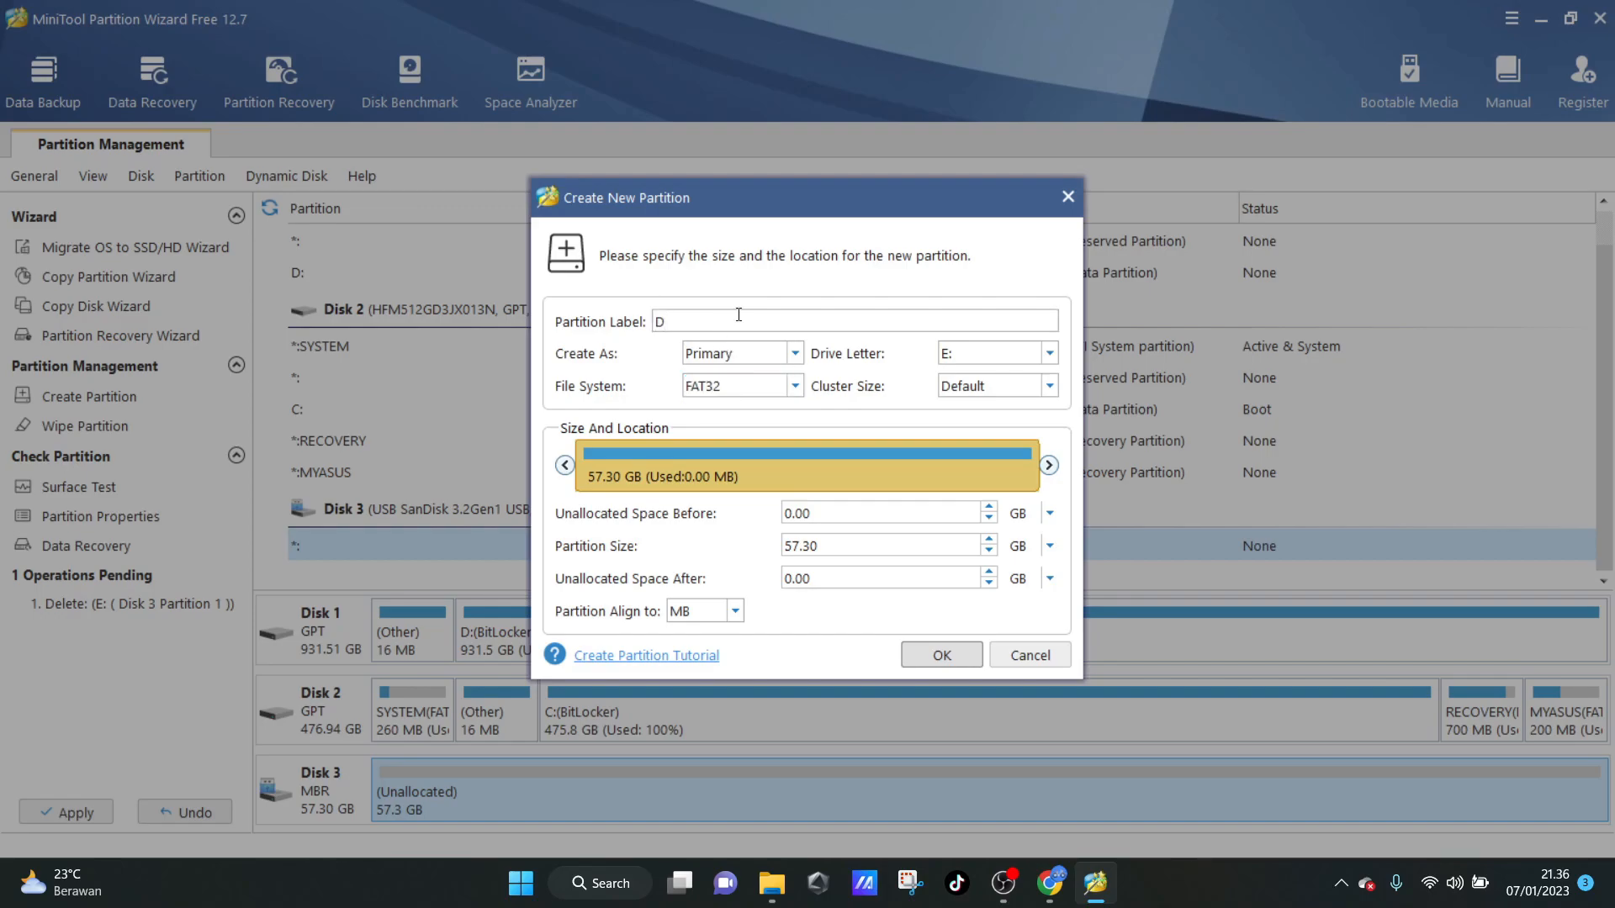
pyautogui.click(956, 646)
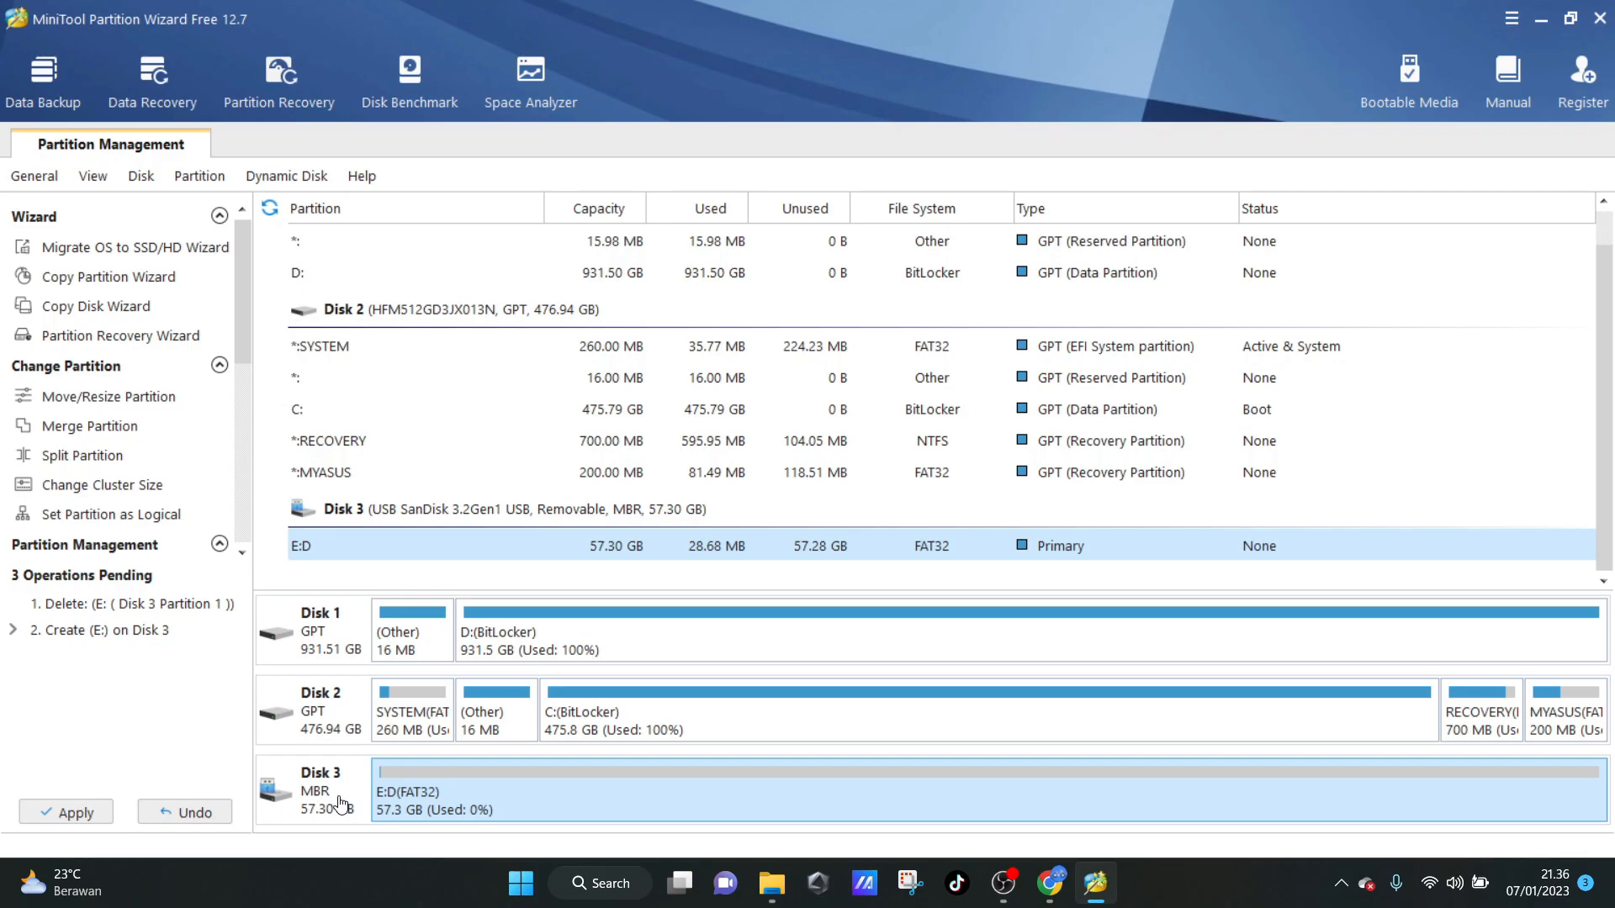
pyautogui.click(337, 804)
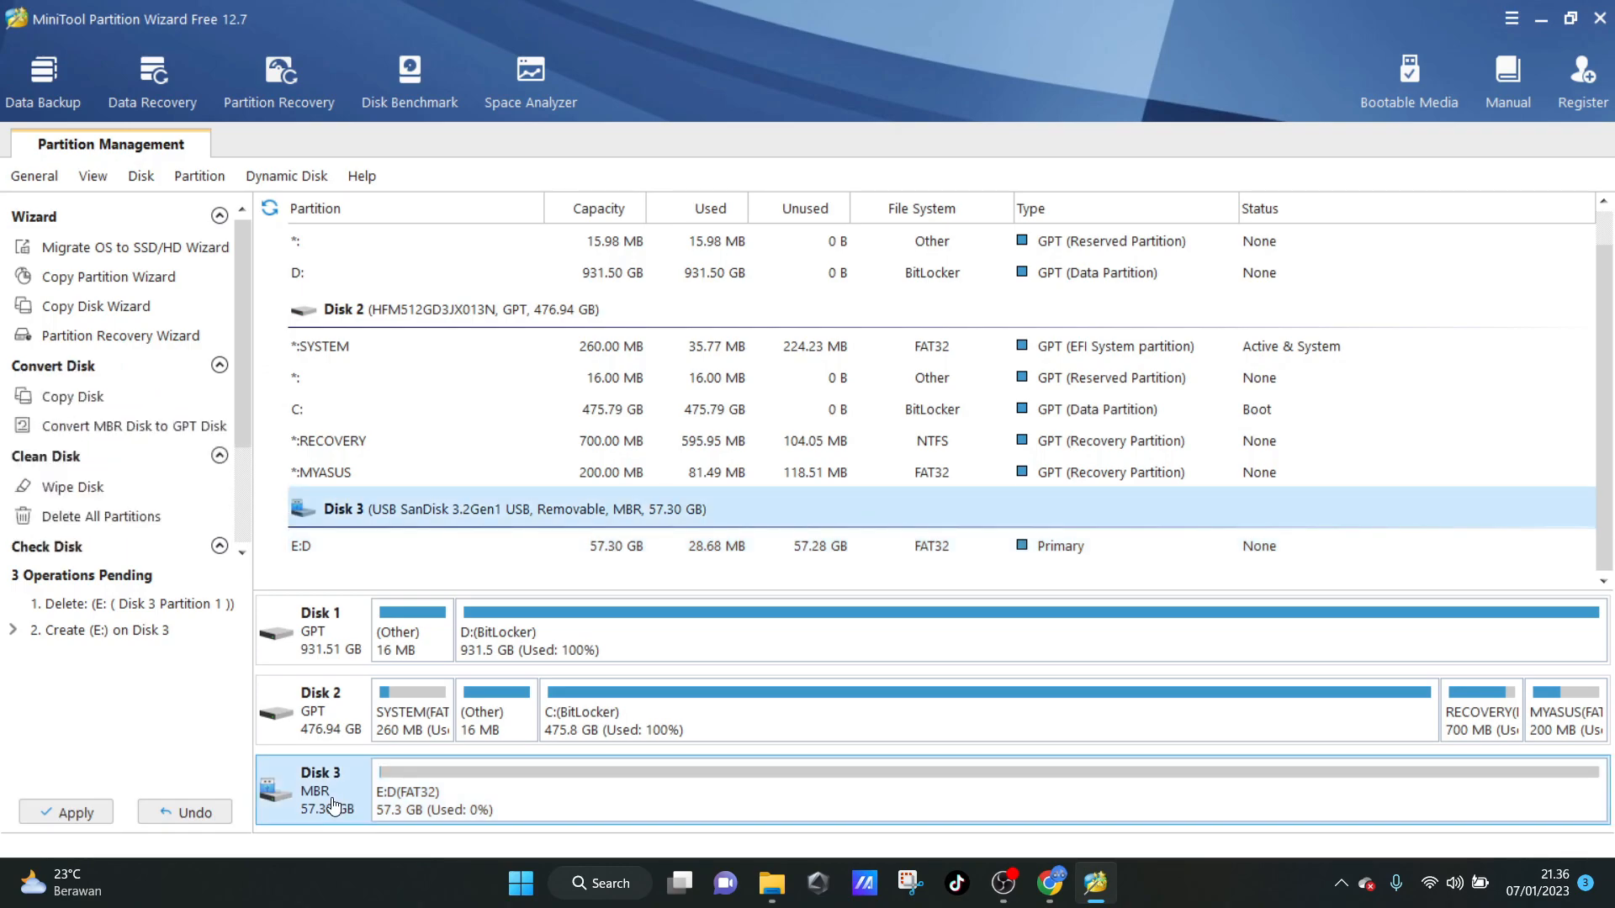
pyautogui.rightClick(346, 794)
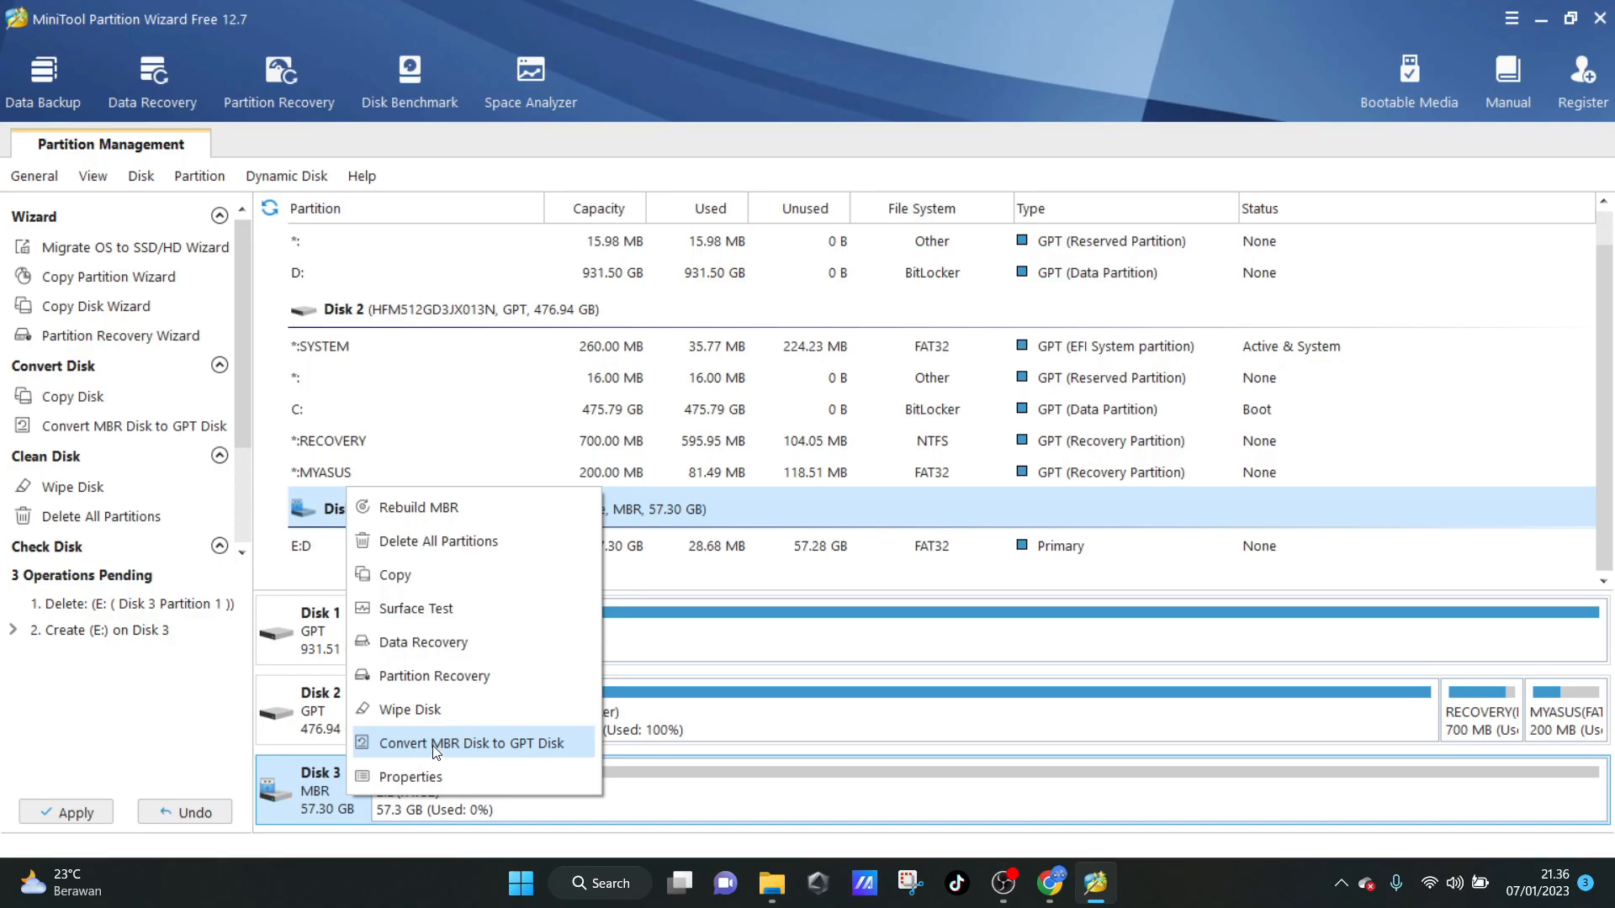
pyautogui.click(263, 772)
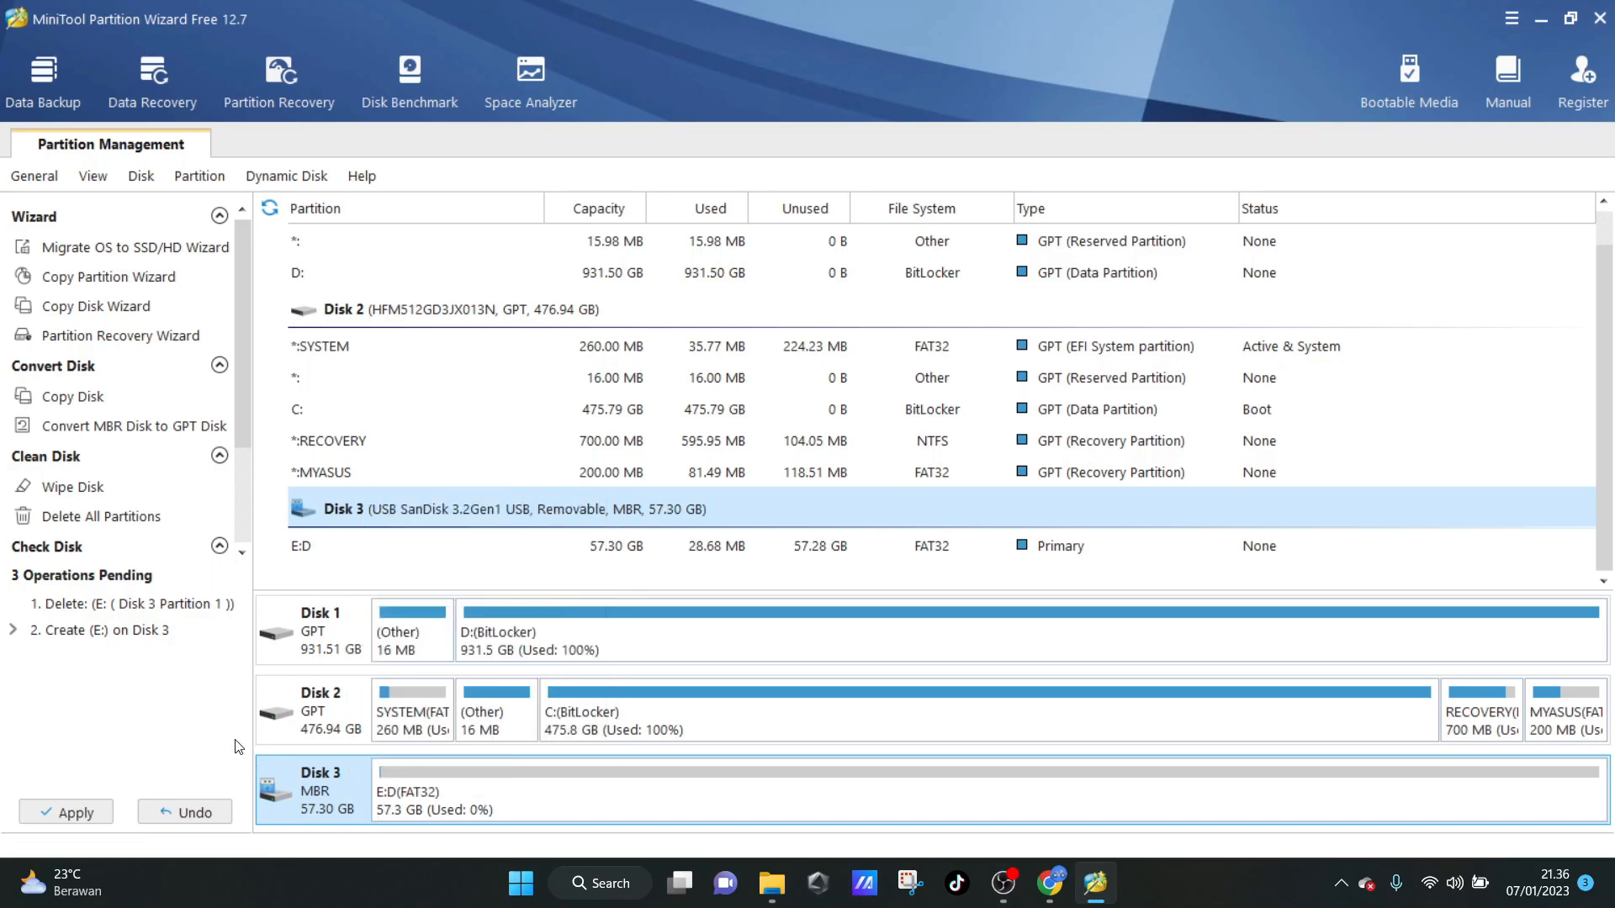
# Step: Apply the pending delete and create operations on Disk 3 and dismiss the completion message
pyautogui.click(85, 818)
pyautogui.click(754, 491)
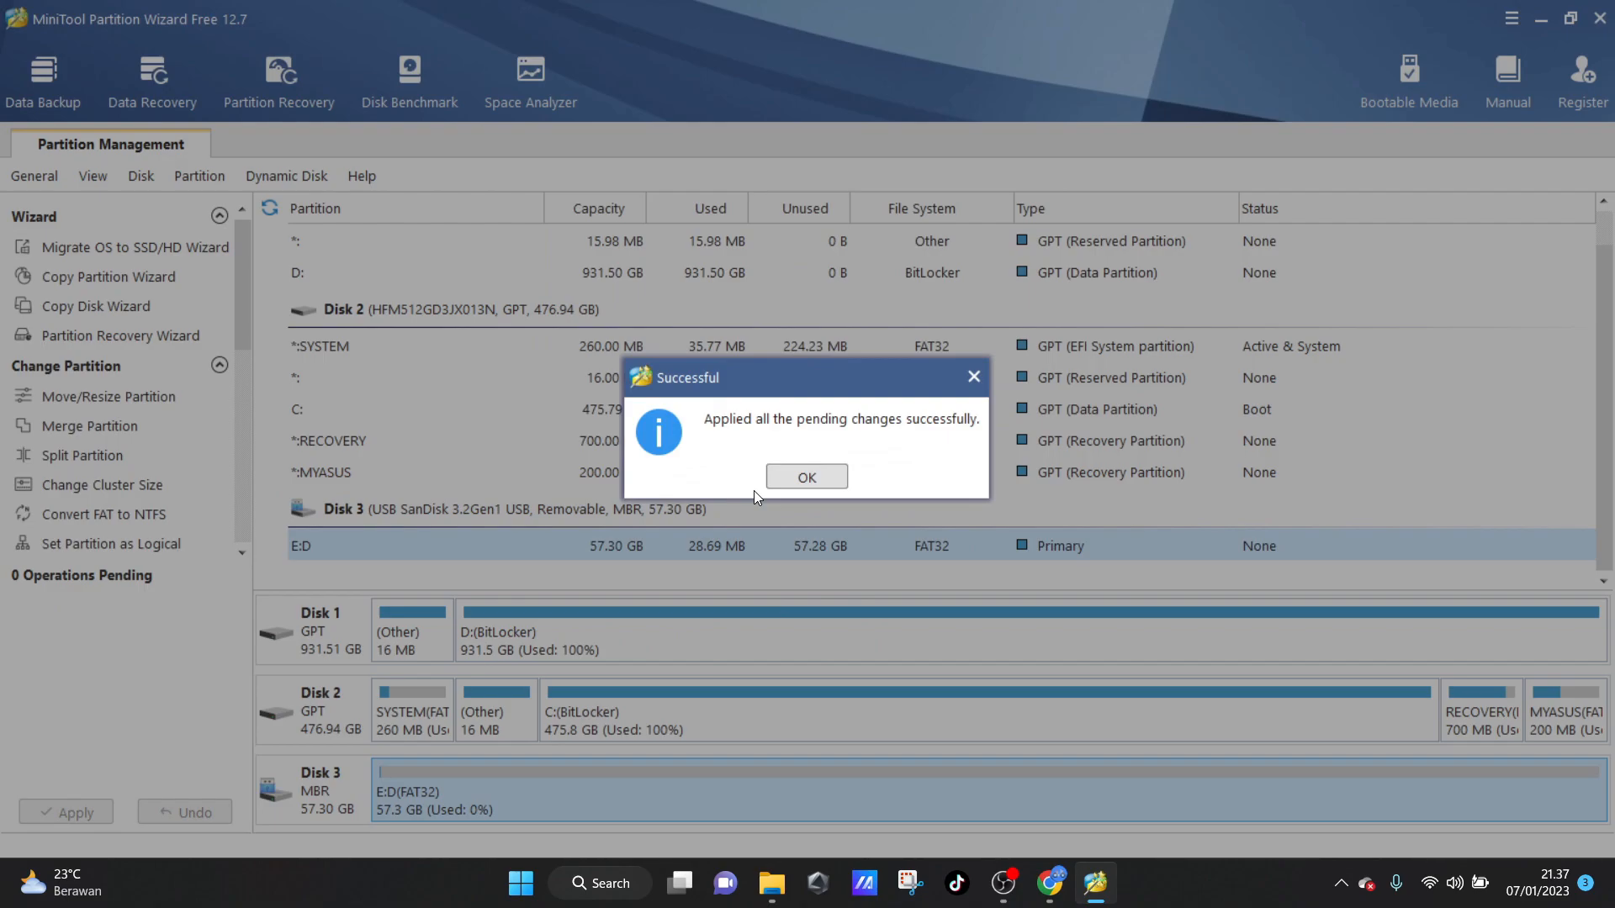
pyautogui.click(805, 478)
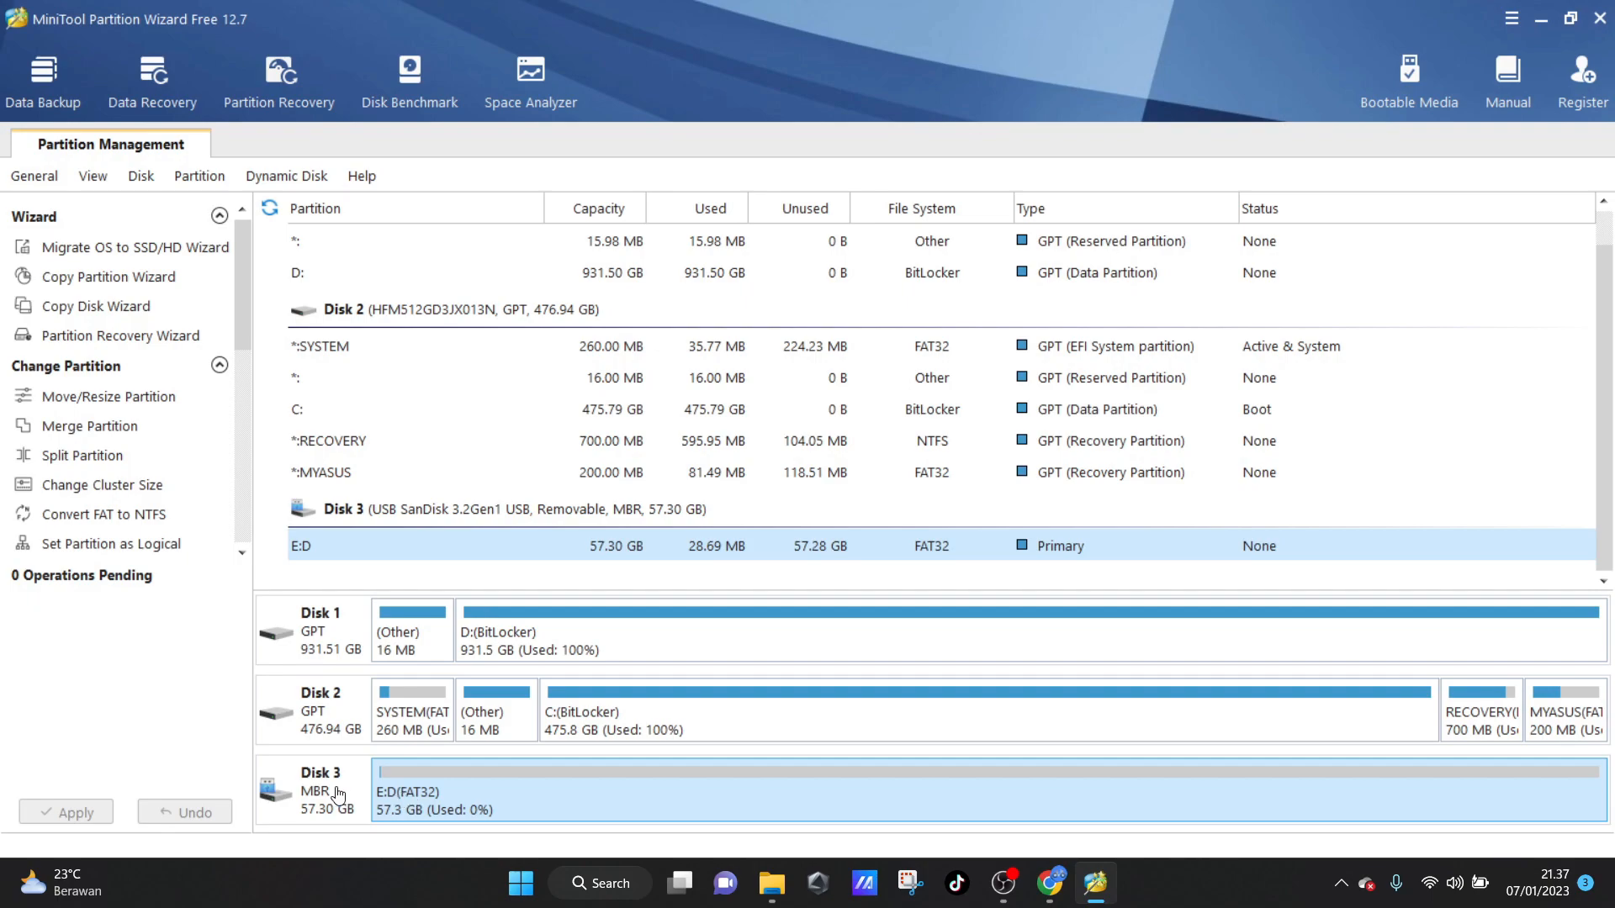
# Step: Close MiniTool Partition Wizard and switch to the Bootable LInux folder in File Explorer
pyautogui.click(1599, 18)
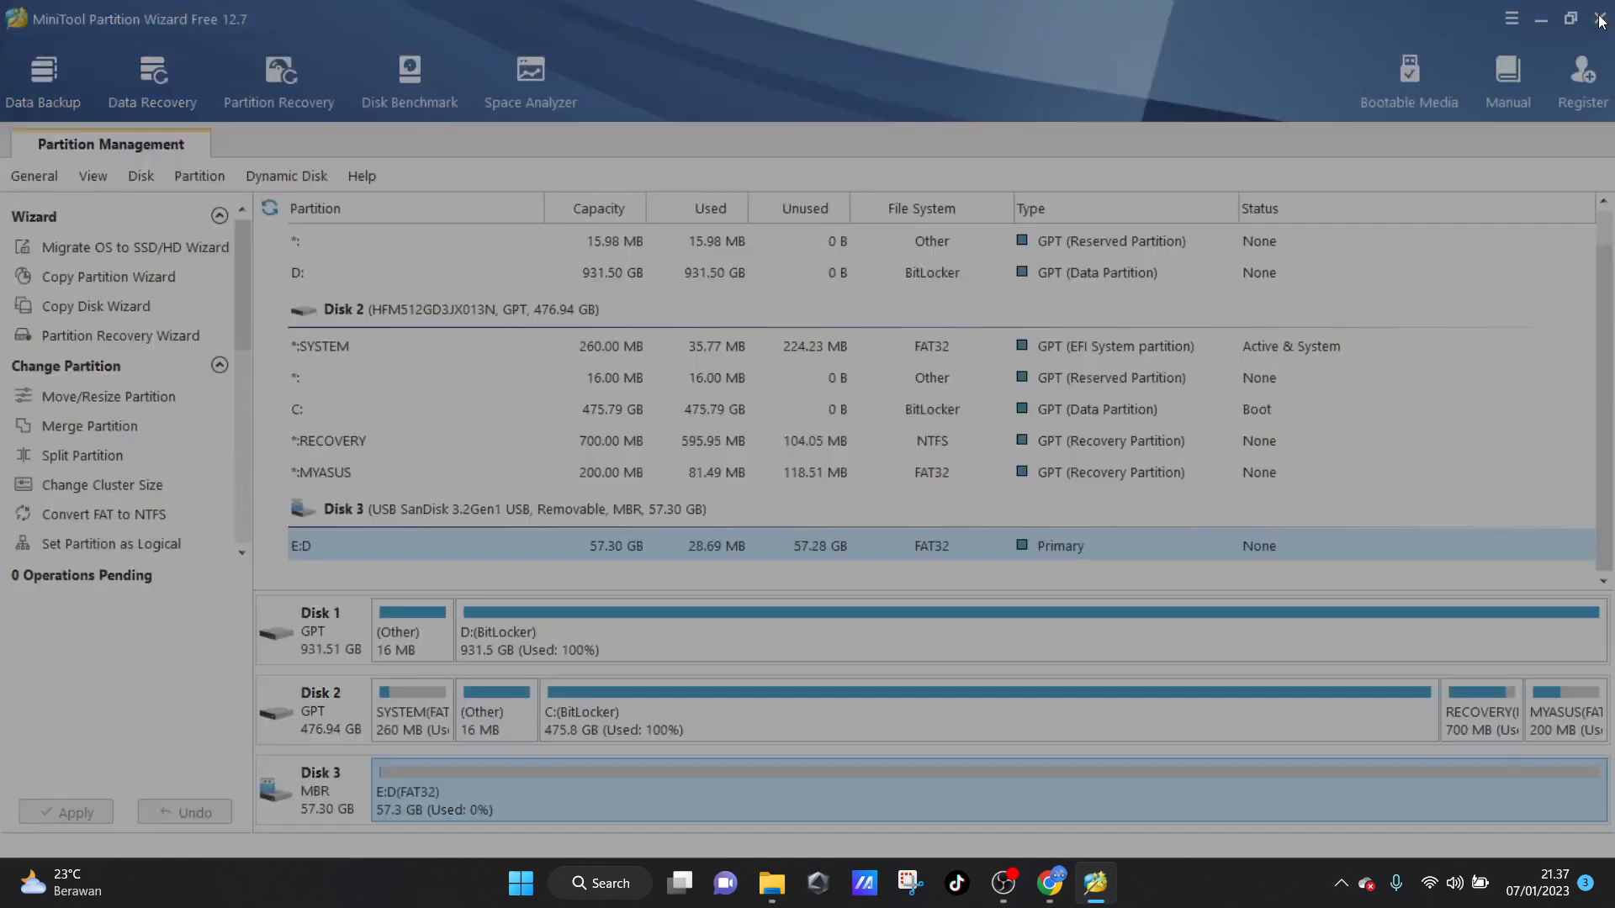
pyautogui.click(797, 474)
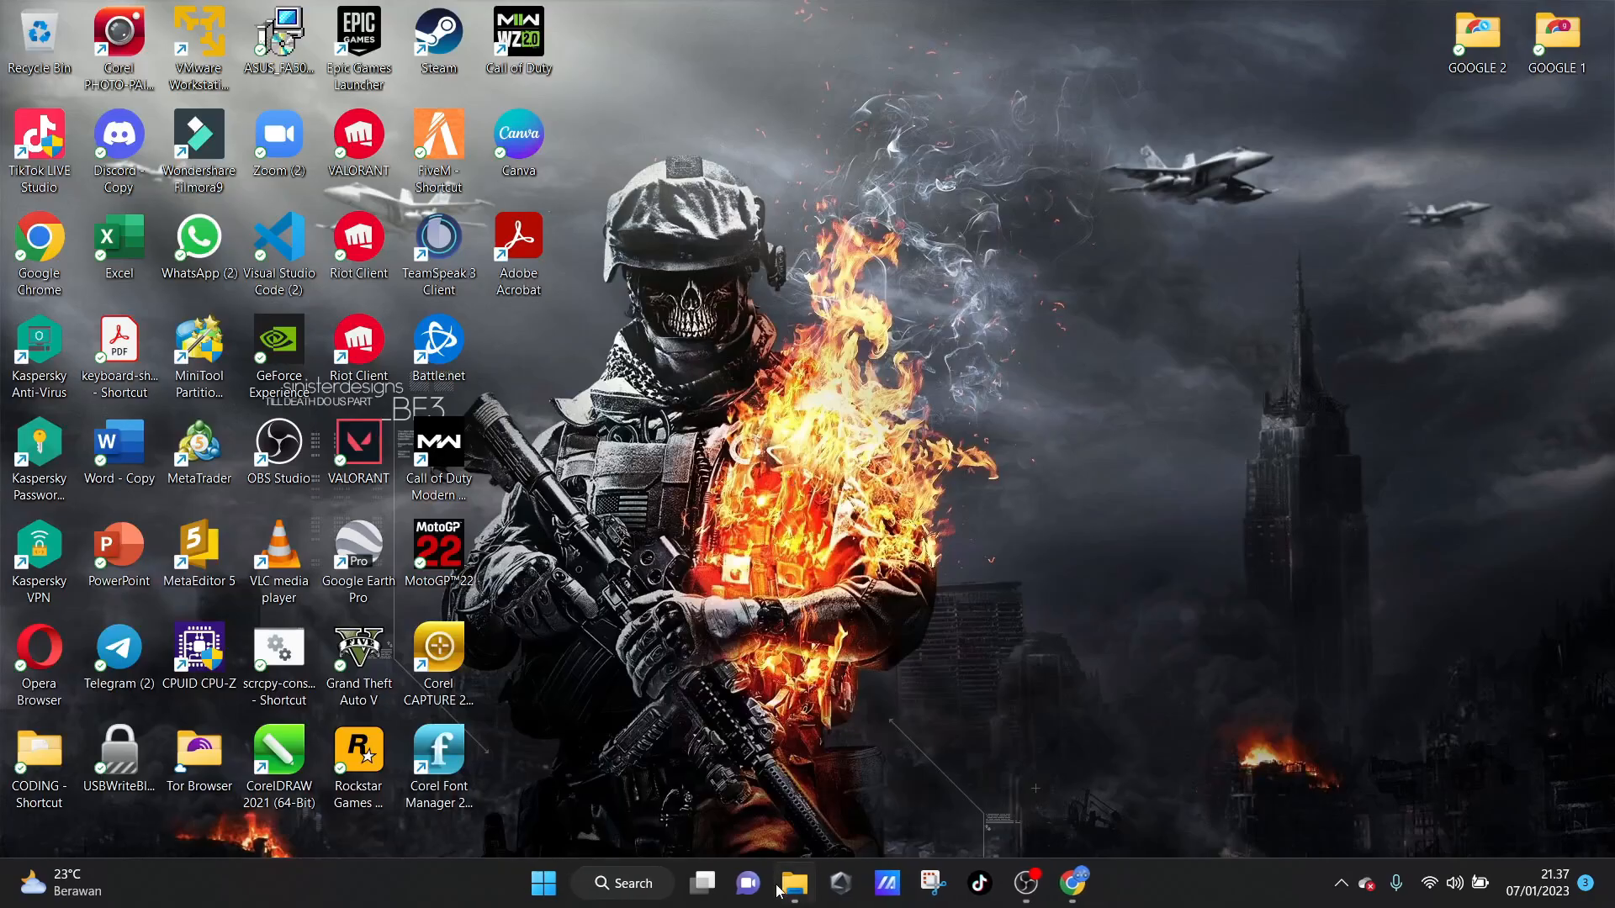
pyautogui.click(790, 887)
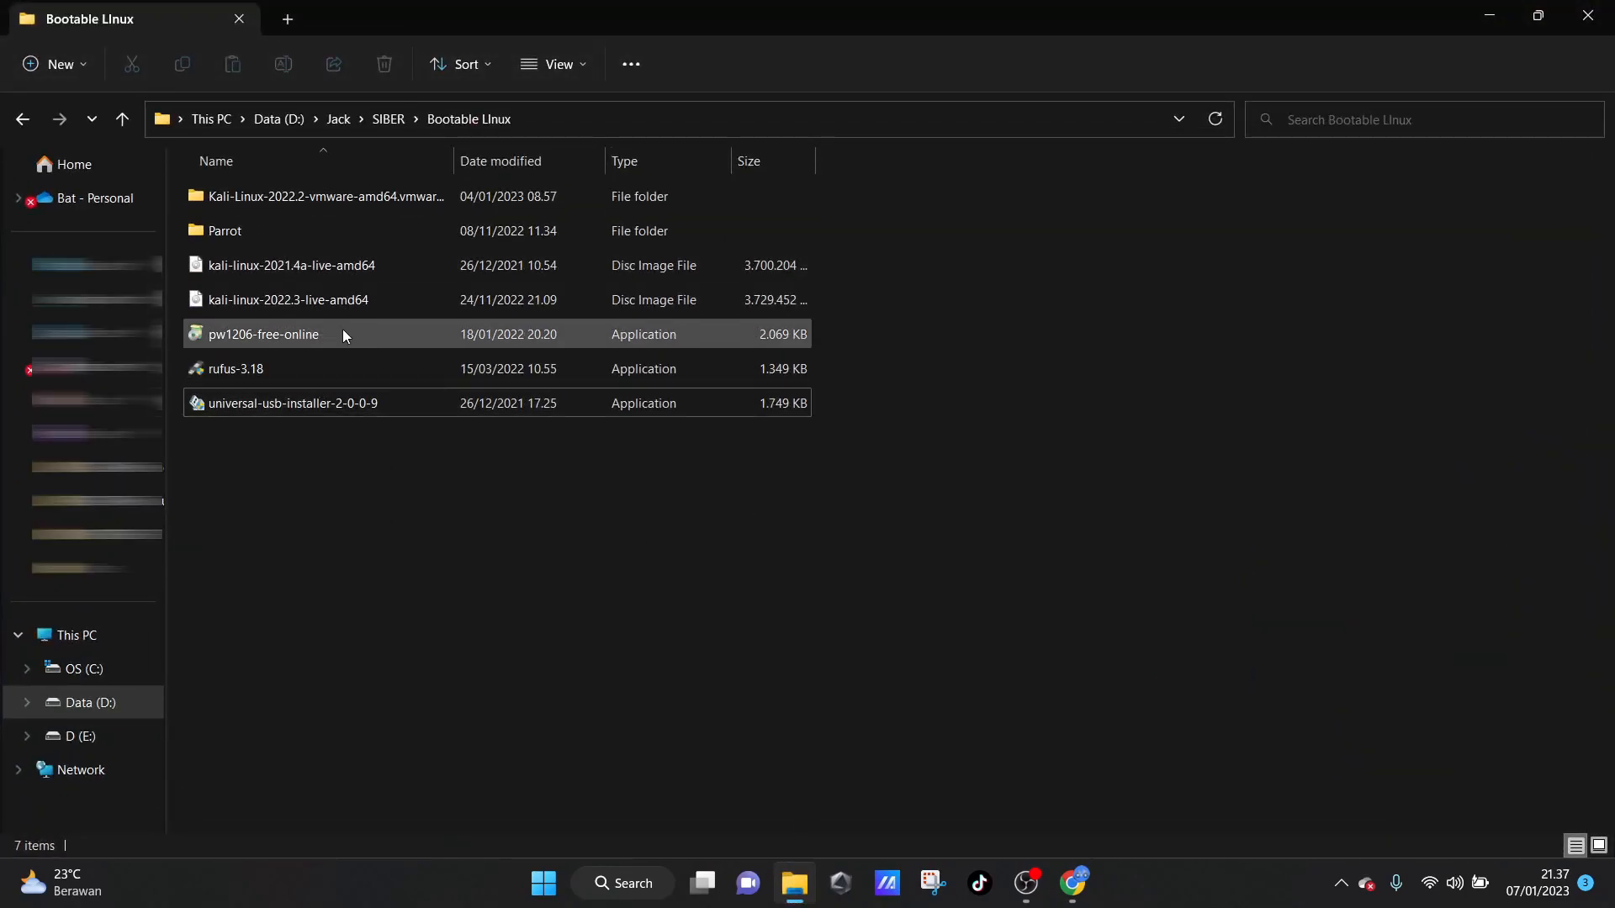
# Step: Examine the Kali live images and the rufus-3.18 and universal-usb-installer-2-0-0-9 applications in the Bootable LInux folder
pyautogui.moveTo(1025, 258); pyautogui.dragTo(328, 626)
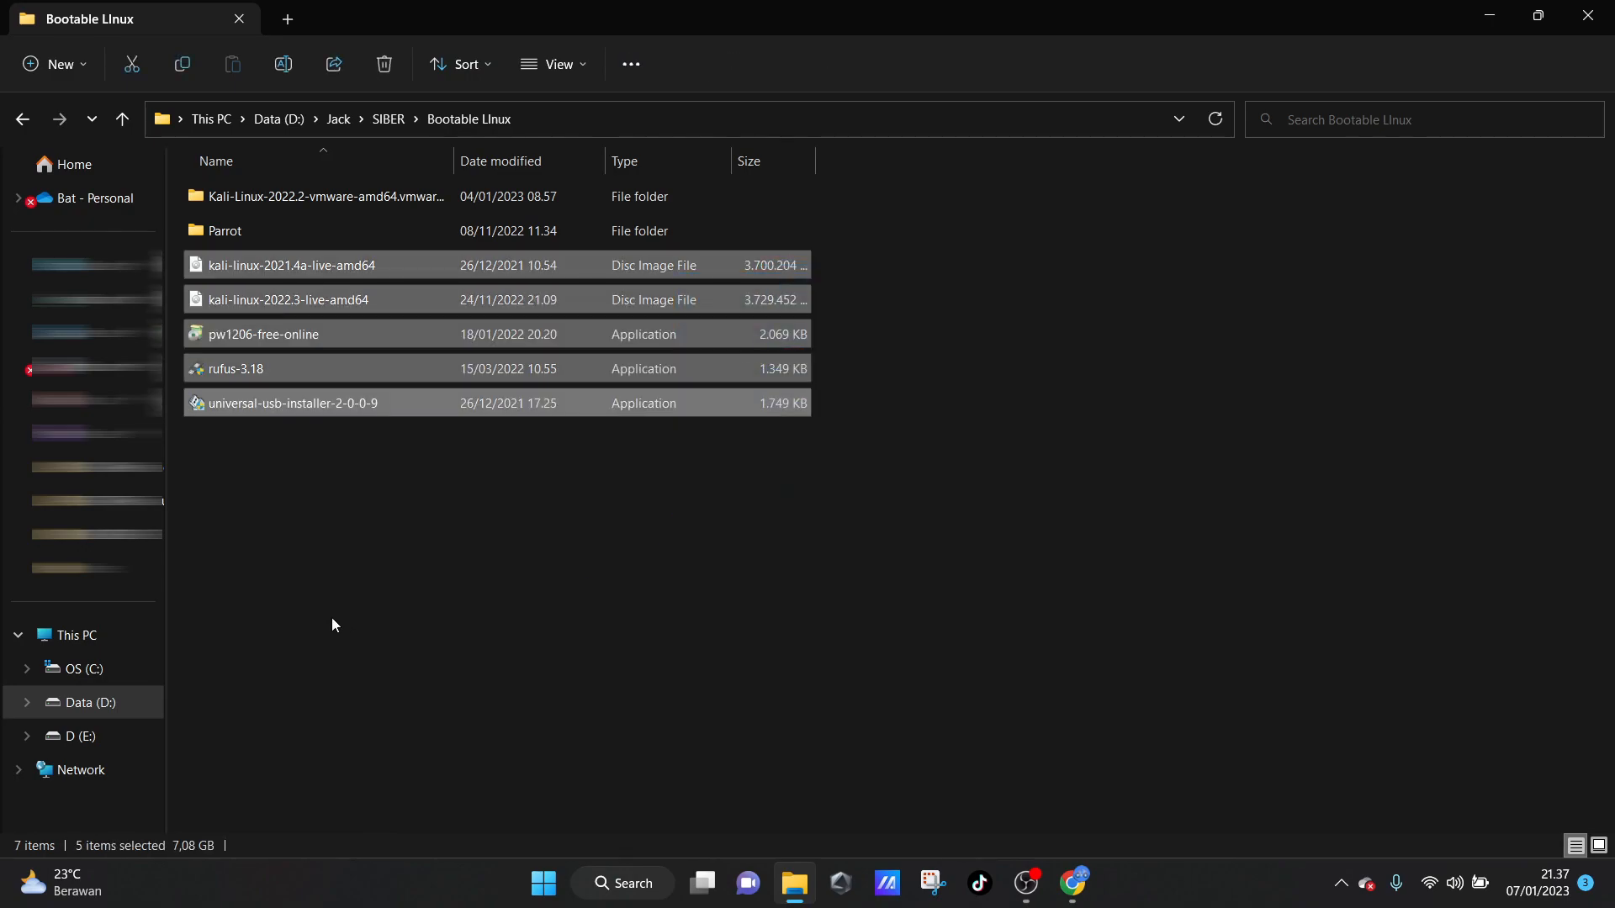
pyautogui.click(492, 552)
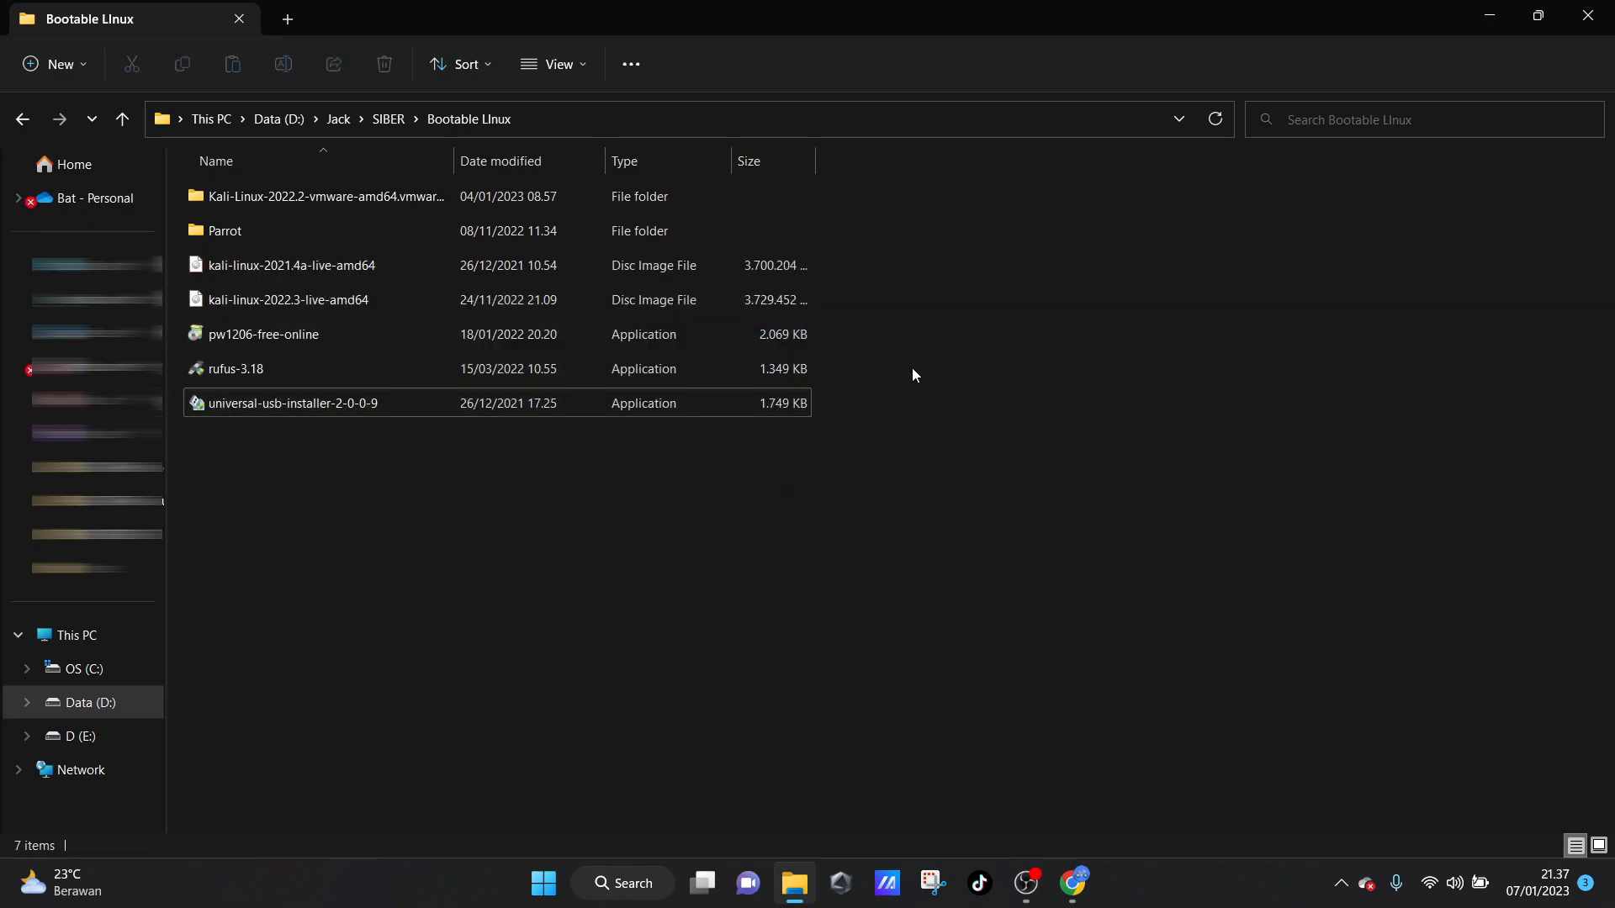
pyautogui.moveTo(912, 370); pyautogui.dragTo(755, 375)
pyautogui.click(683, 411)
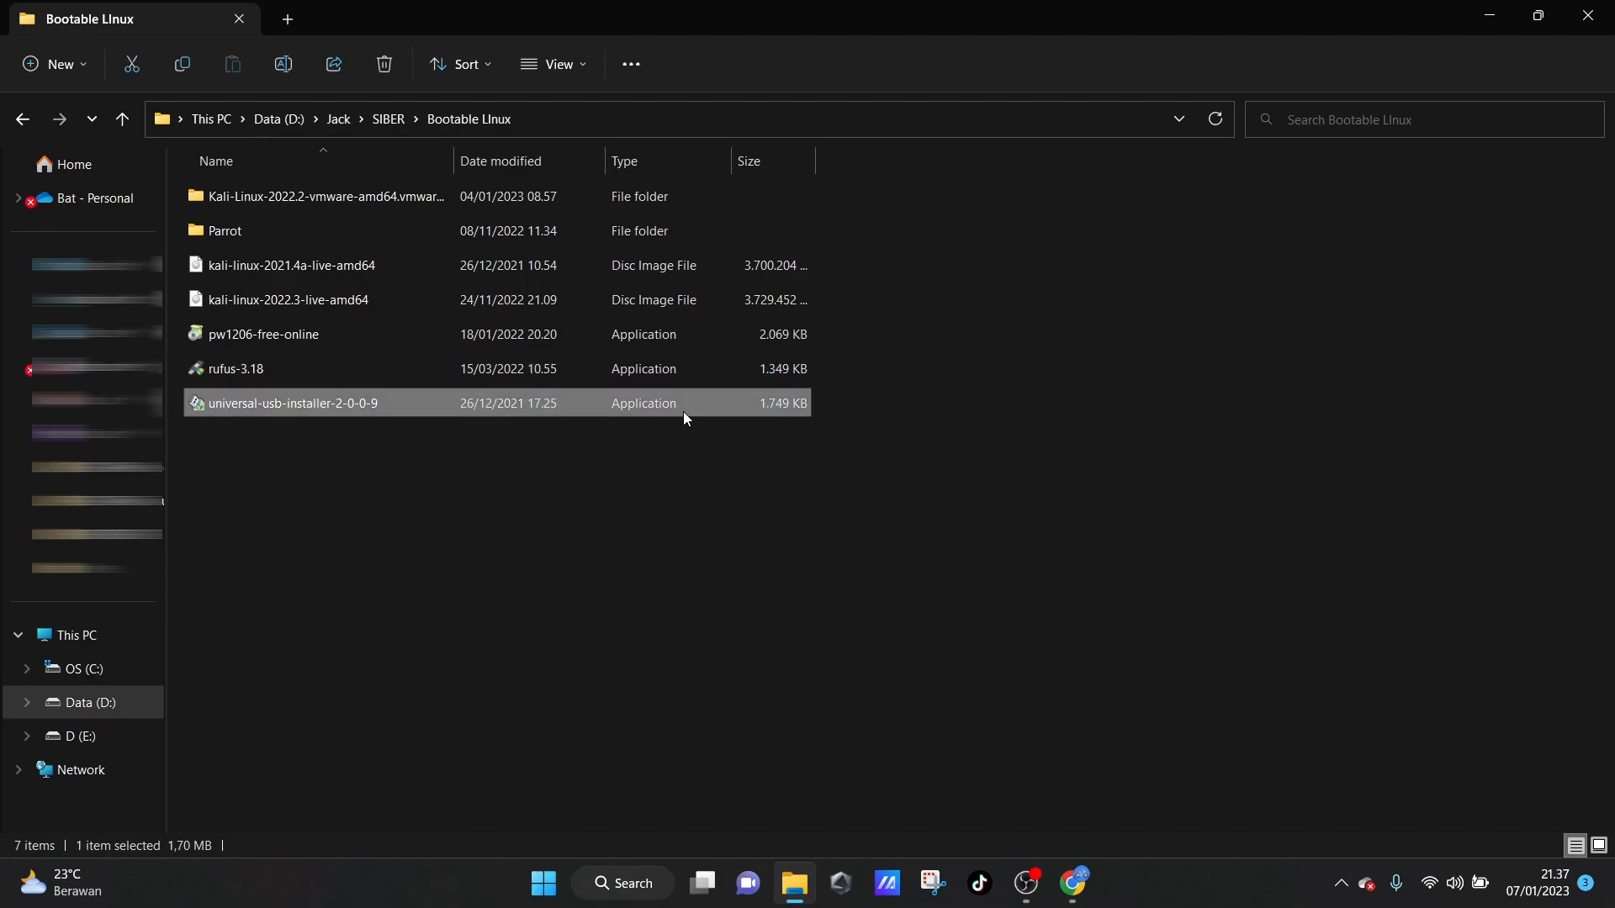
pyautogui.moveTo(830, 370); pyautogui.dragTo(738, 362)
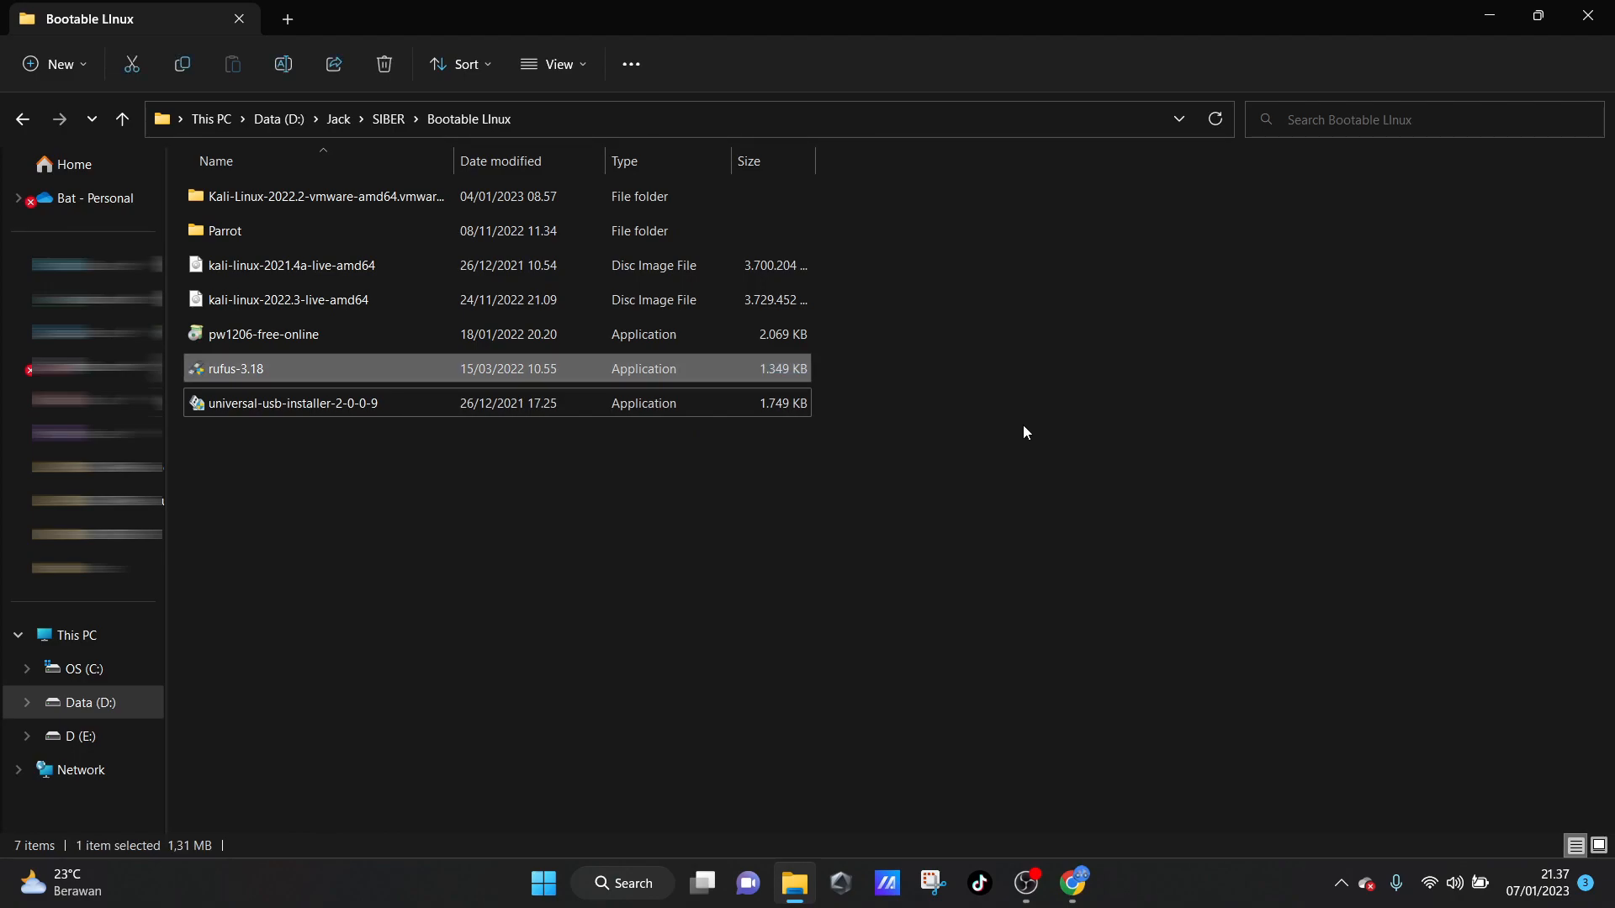
pyautogui.click(992, 430)
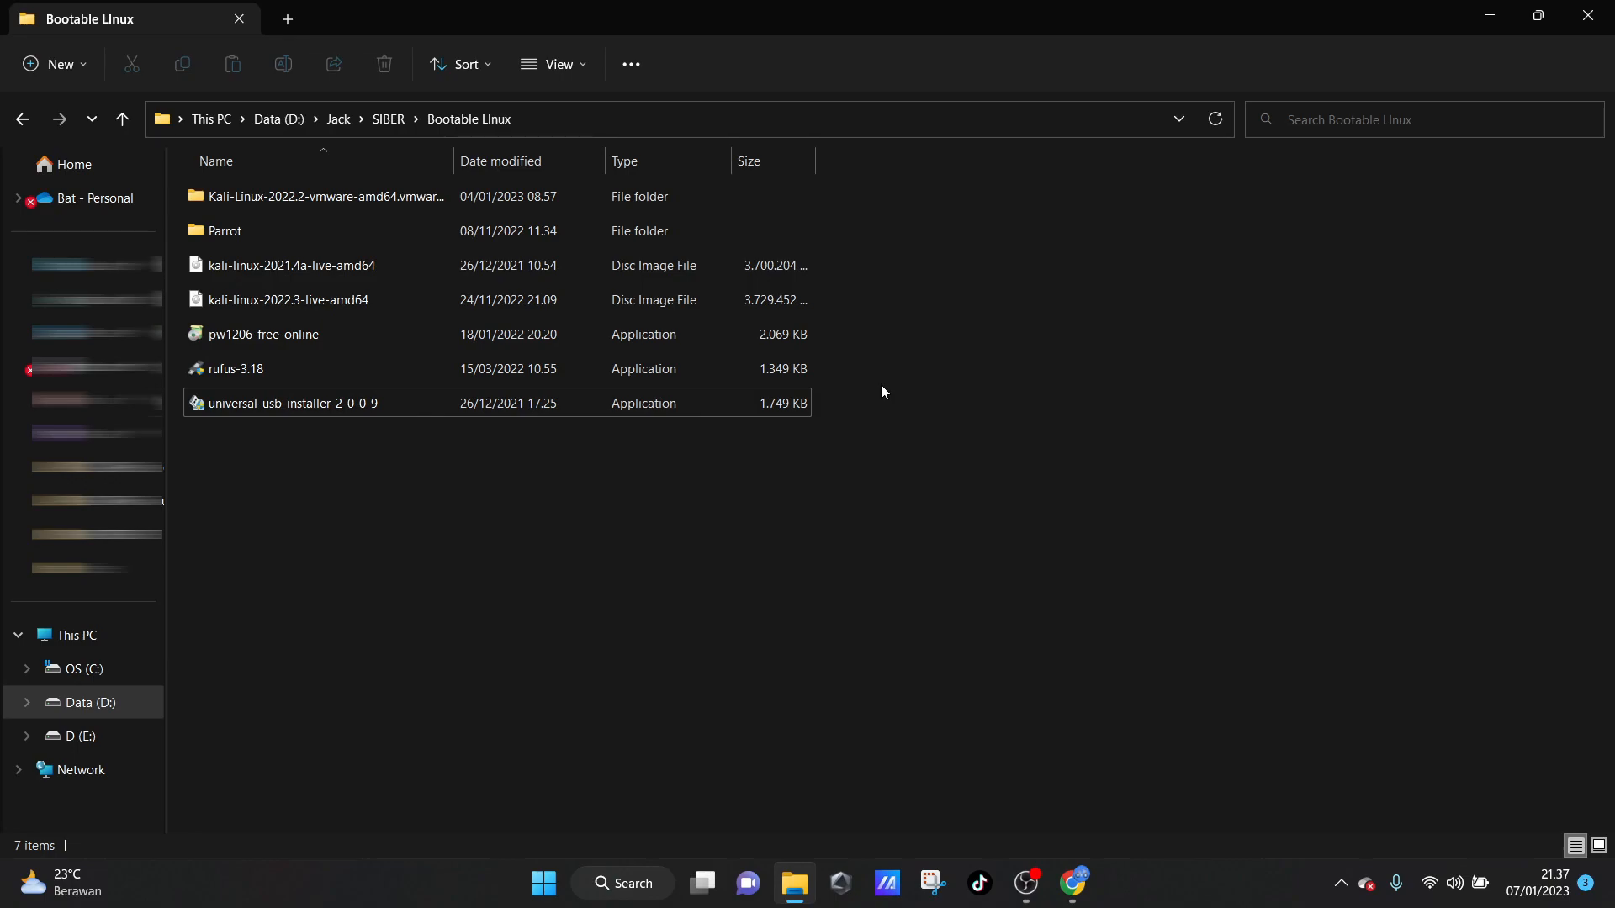
pyautogui.click(731, 371)
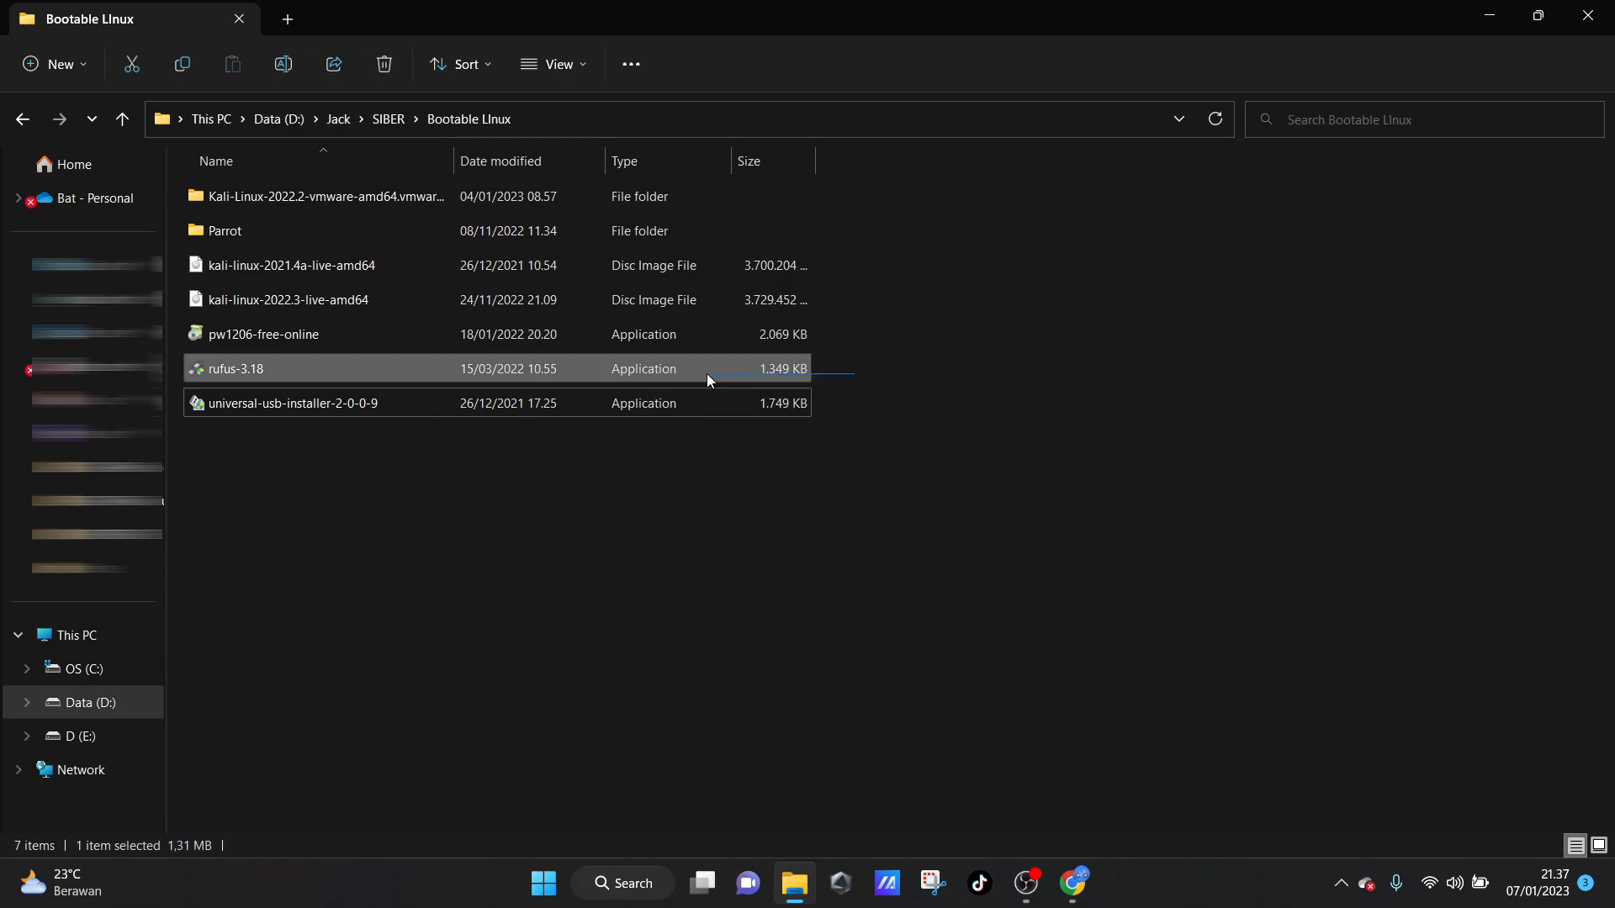
pyautogui.click(1011, 447)
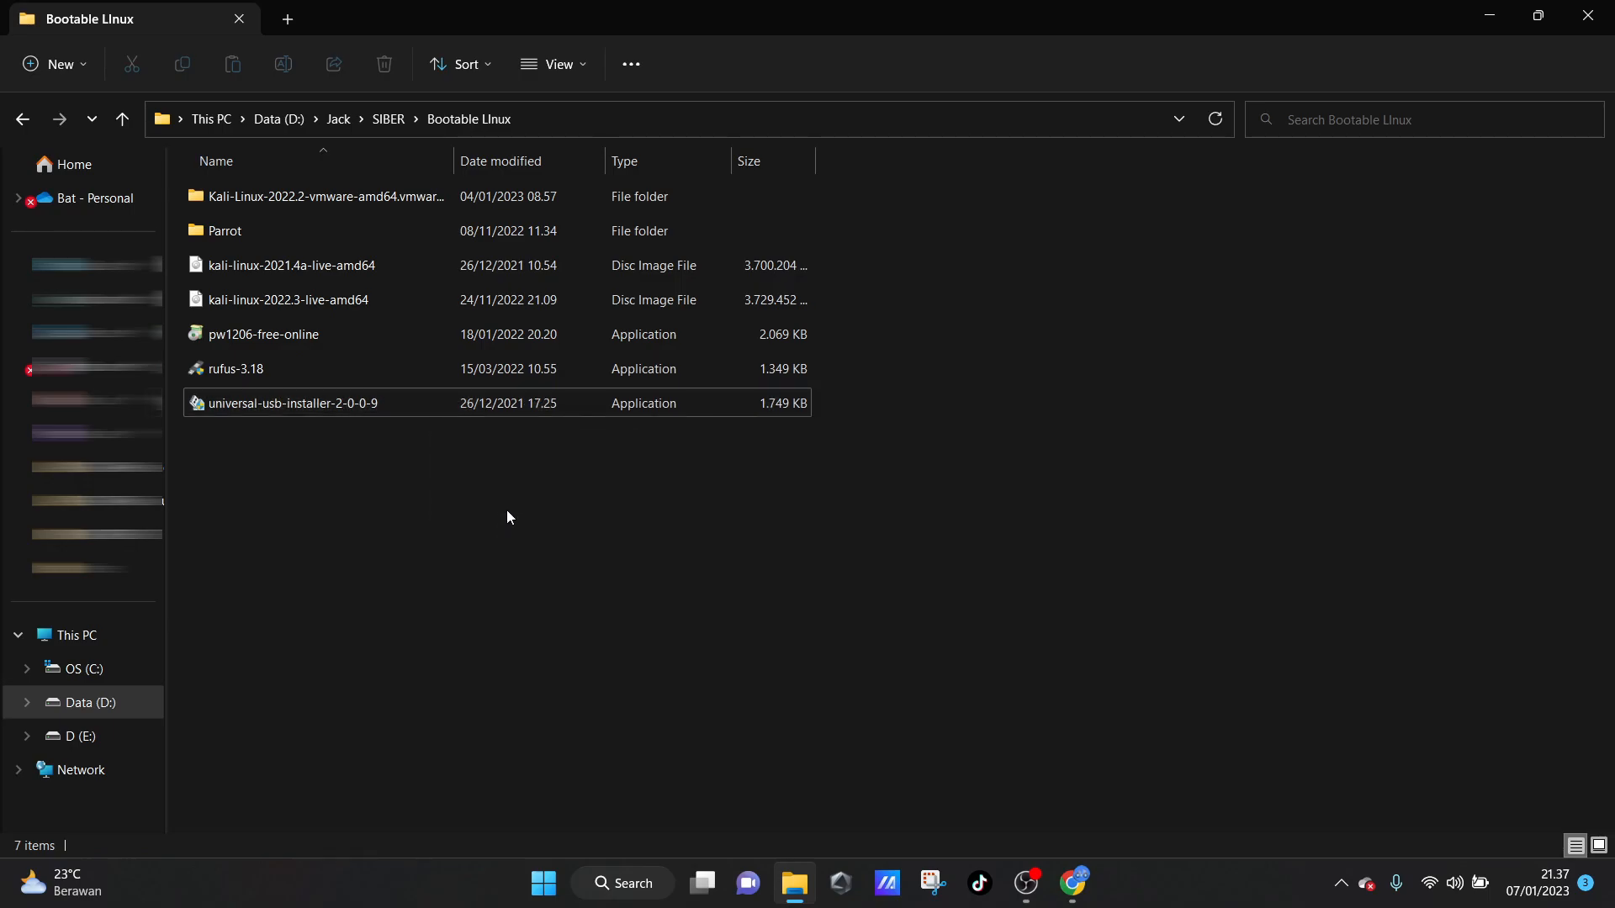
# Step: Launch universal-usb-installer-2-0-0-9 with its license agreement accepted and select Kali Linux as the distribution
pyautogui.doubleClick(511, 412)
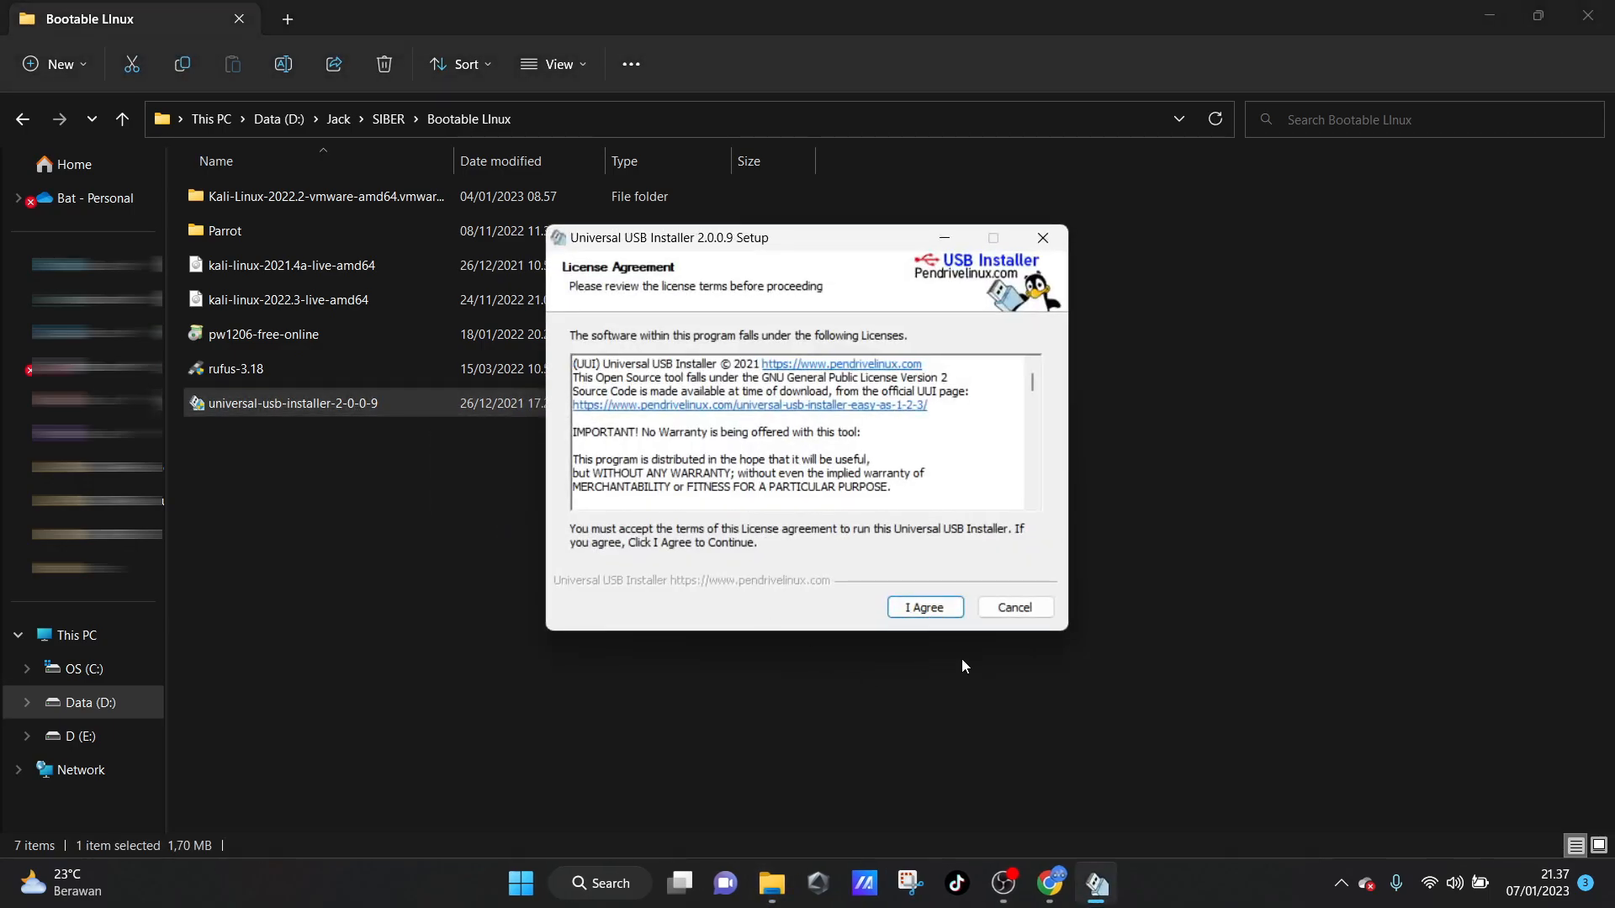
pyautogui.click(949, 609)
pyautogui.click(769, 363)
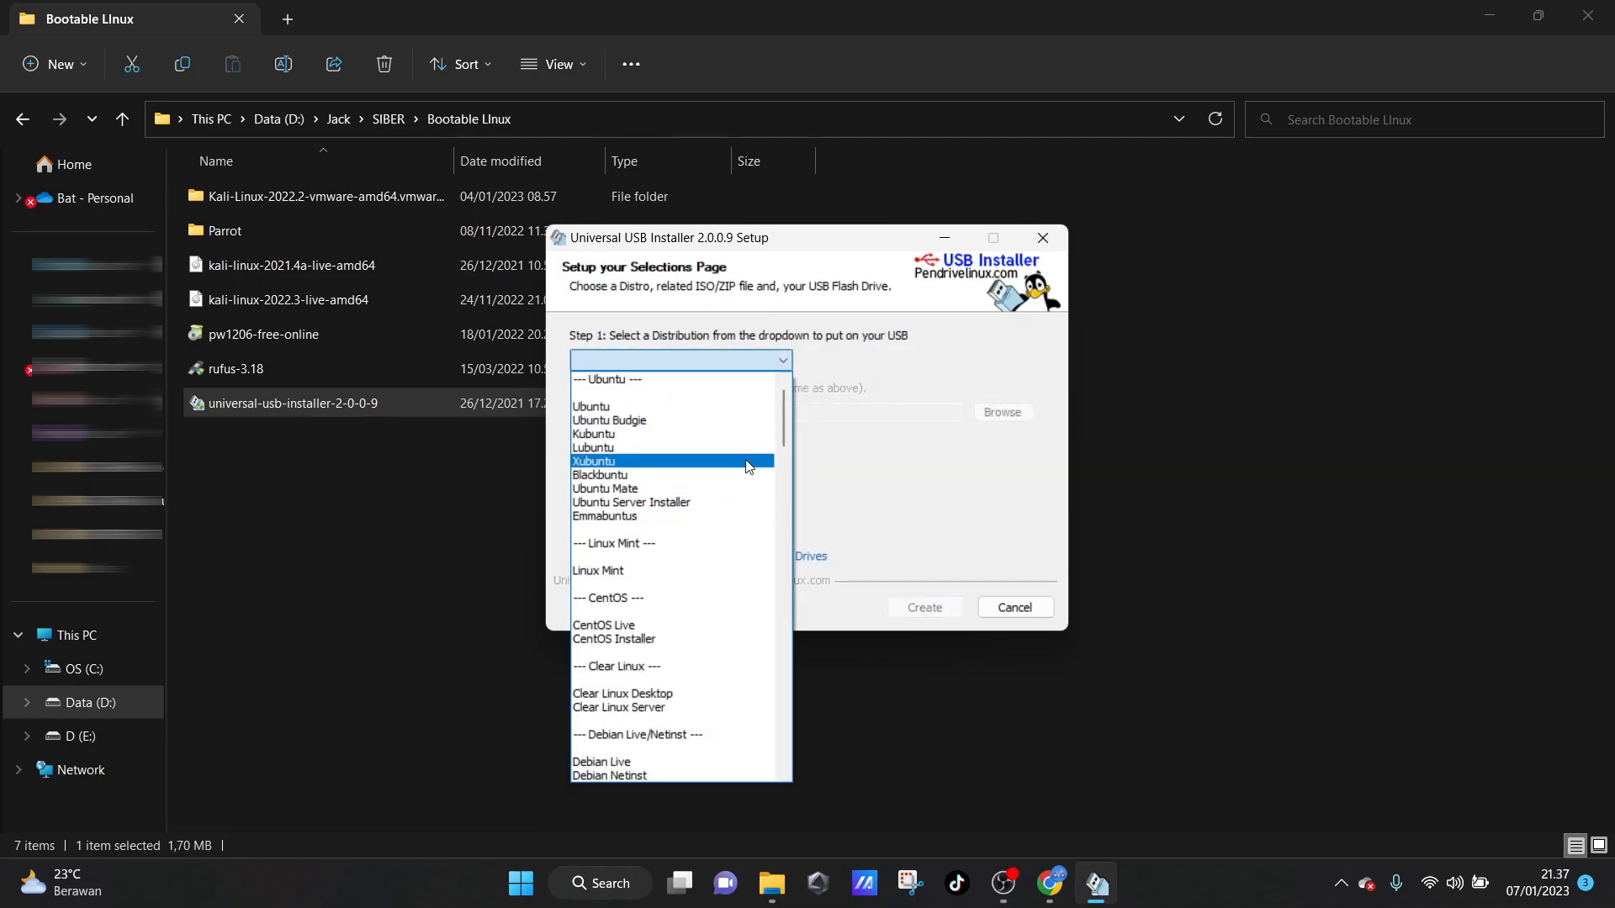
pyautogui.scroll(-15, 749, 471)
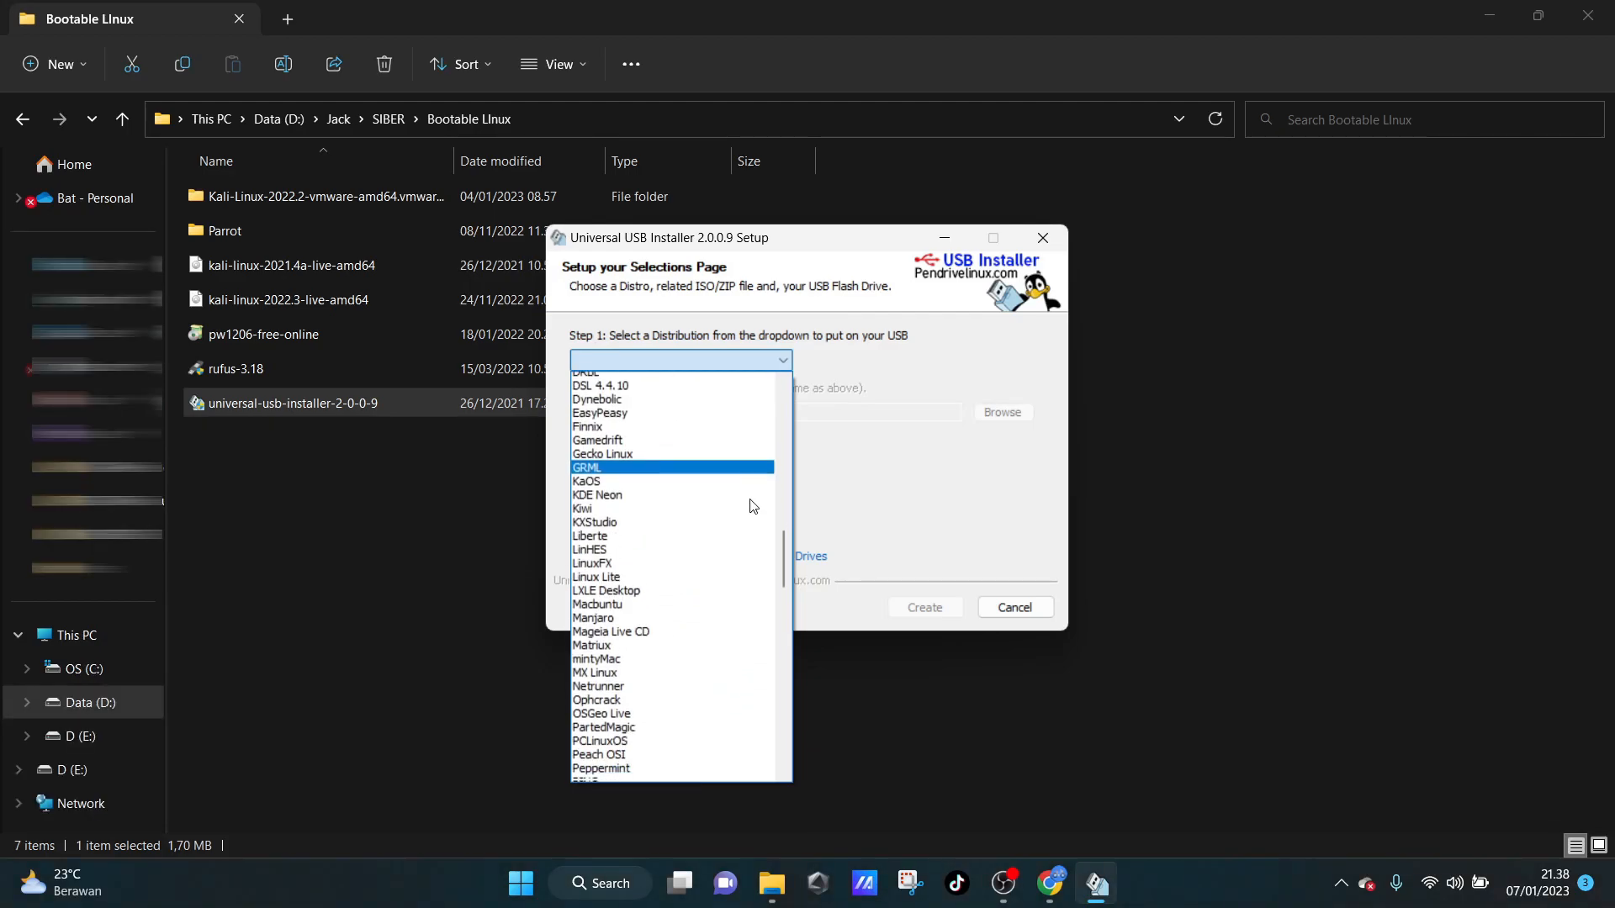
pyautogui.scroll(-20, 753, 505)
pyautogui.moveTo(781, 702)
pyautogui.mouseDown()
pyautogui.moveTo(776, 727)
pyautogui.moveTo(779, 641)
pyautogui.moveTo(771, 732)
pyautogui.moveTo(796, 506)
pyautogui.moveTo(804, 729)
pyautogui.moveTo(810, 690)
pyautogui.mouseUp()
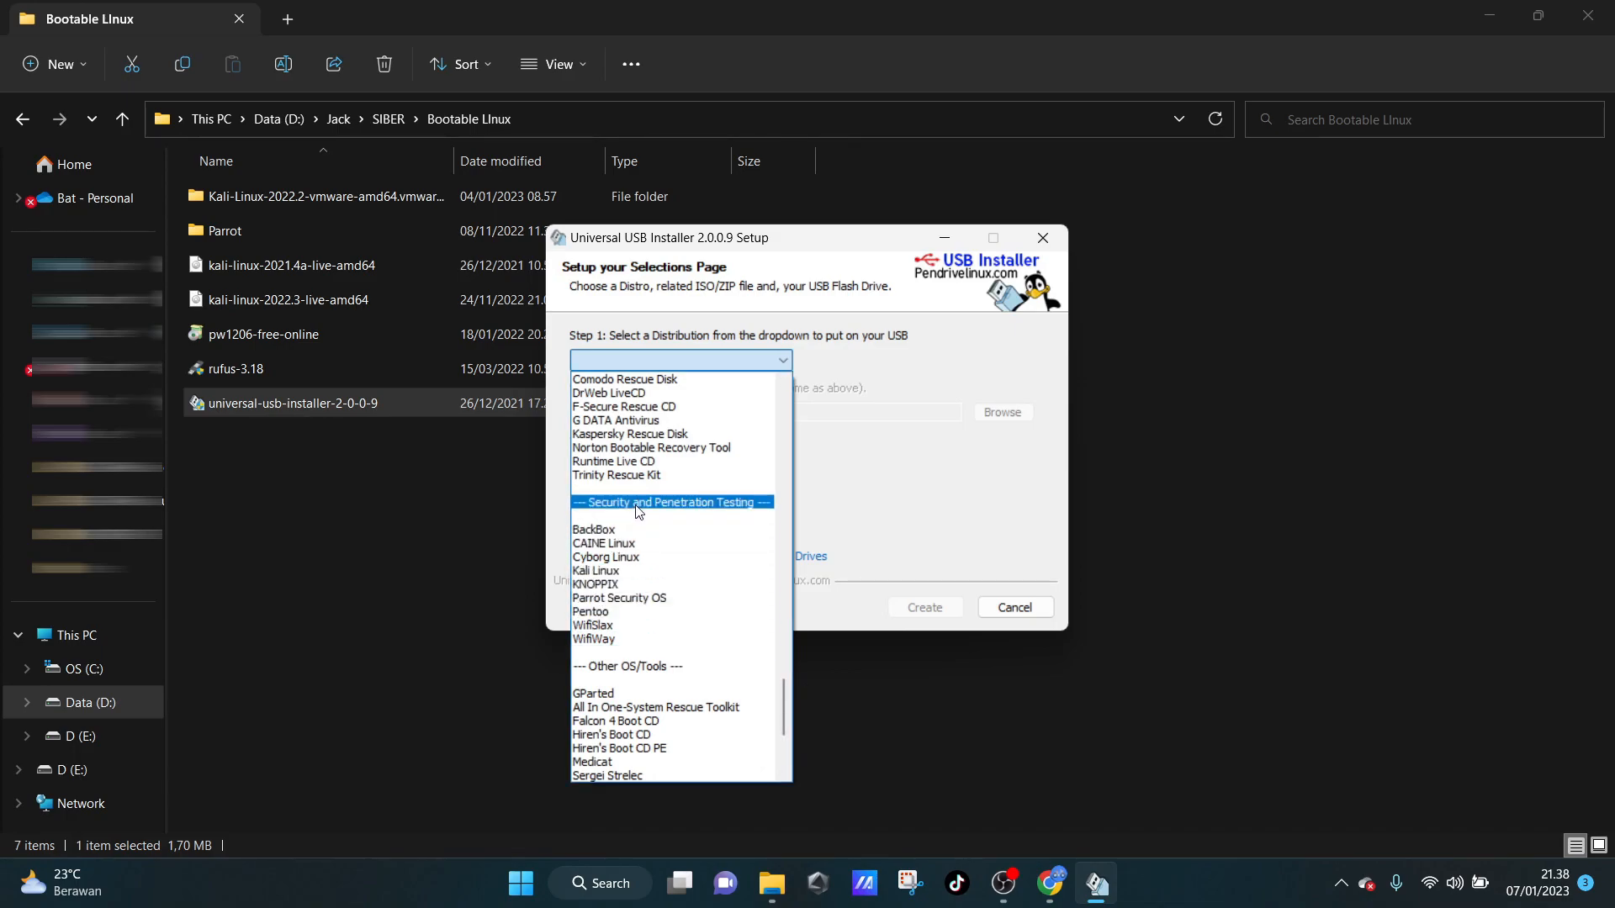
pyautogui.click(644, 572)
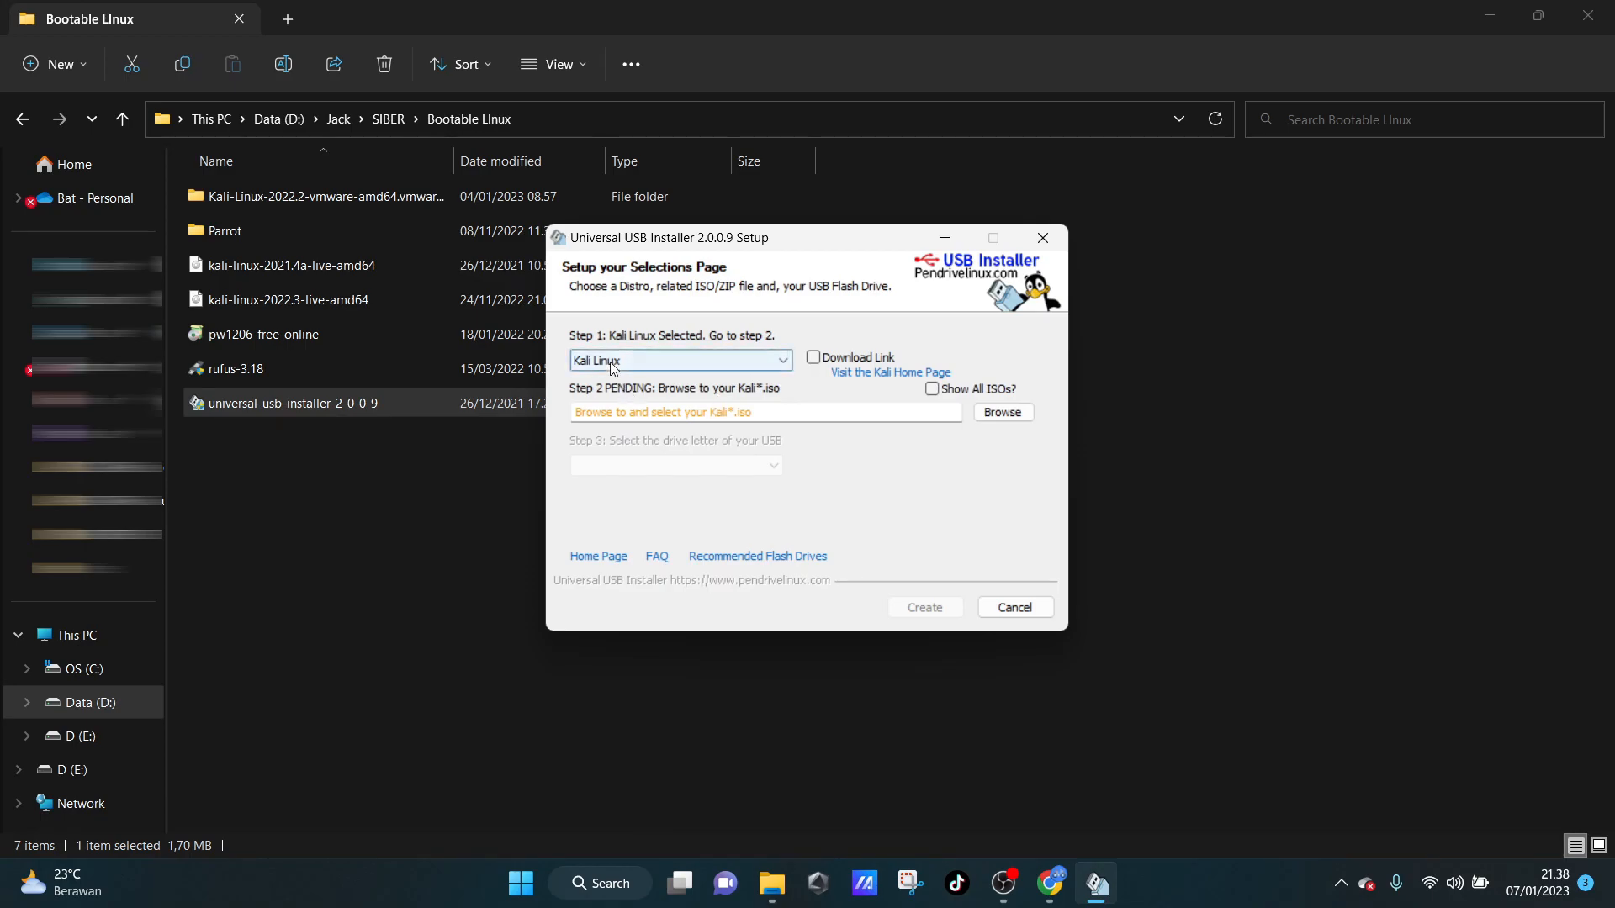
# Step: Load the kali-linux-2022.3-live-amd64 image from D:\Jack\SIBER\Bootable LInux as the installer's source ISO
pyautogui.click(1003, 412)
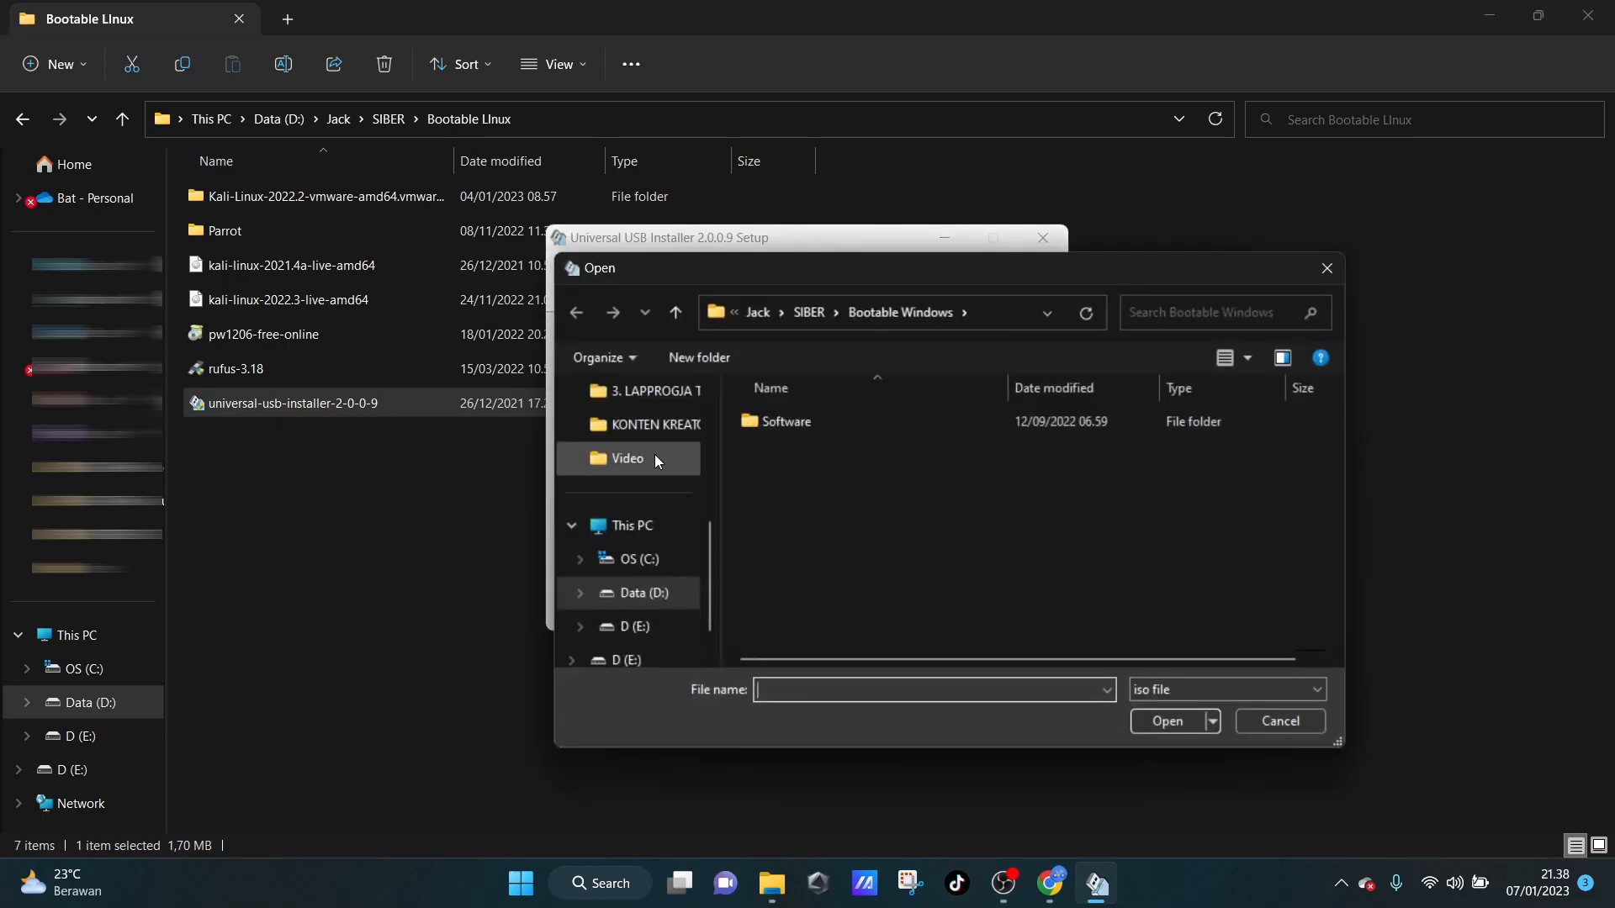
pyautogui.scroll(-2, 661, 623)
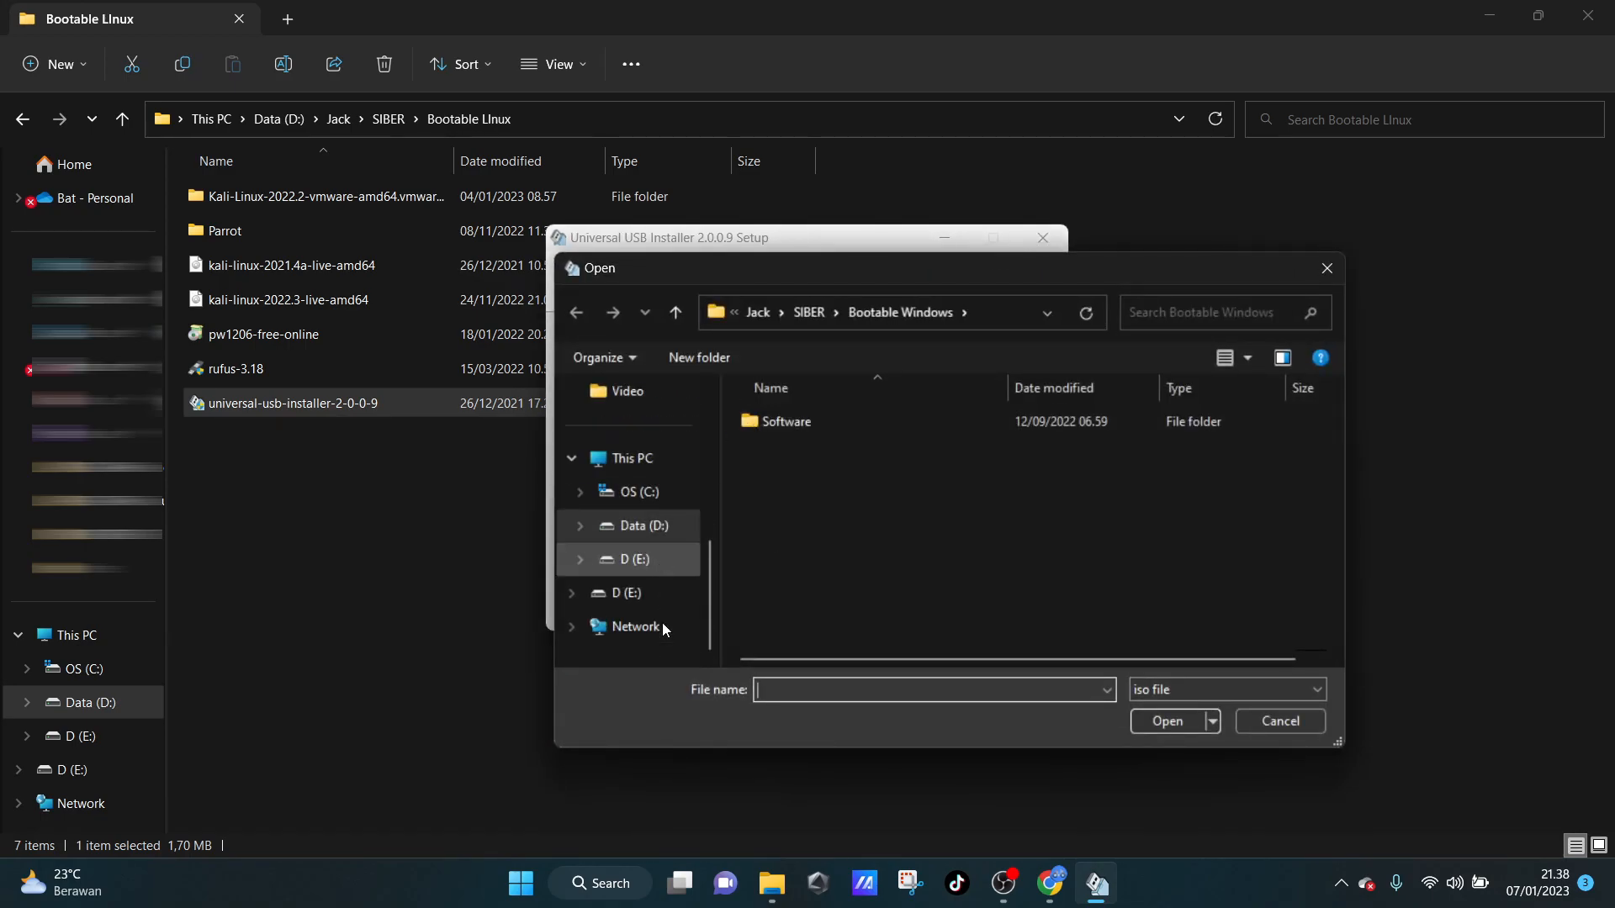
pyautogui.click(664, 528)
pyautogui.doubleClick(858, 554)
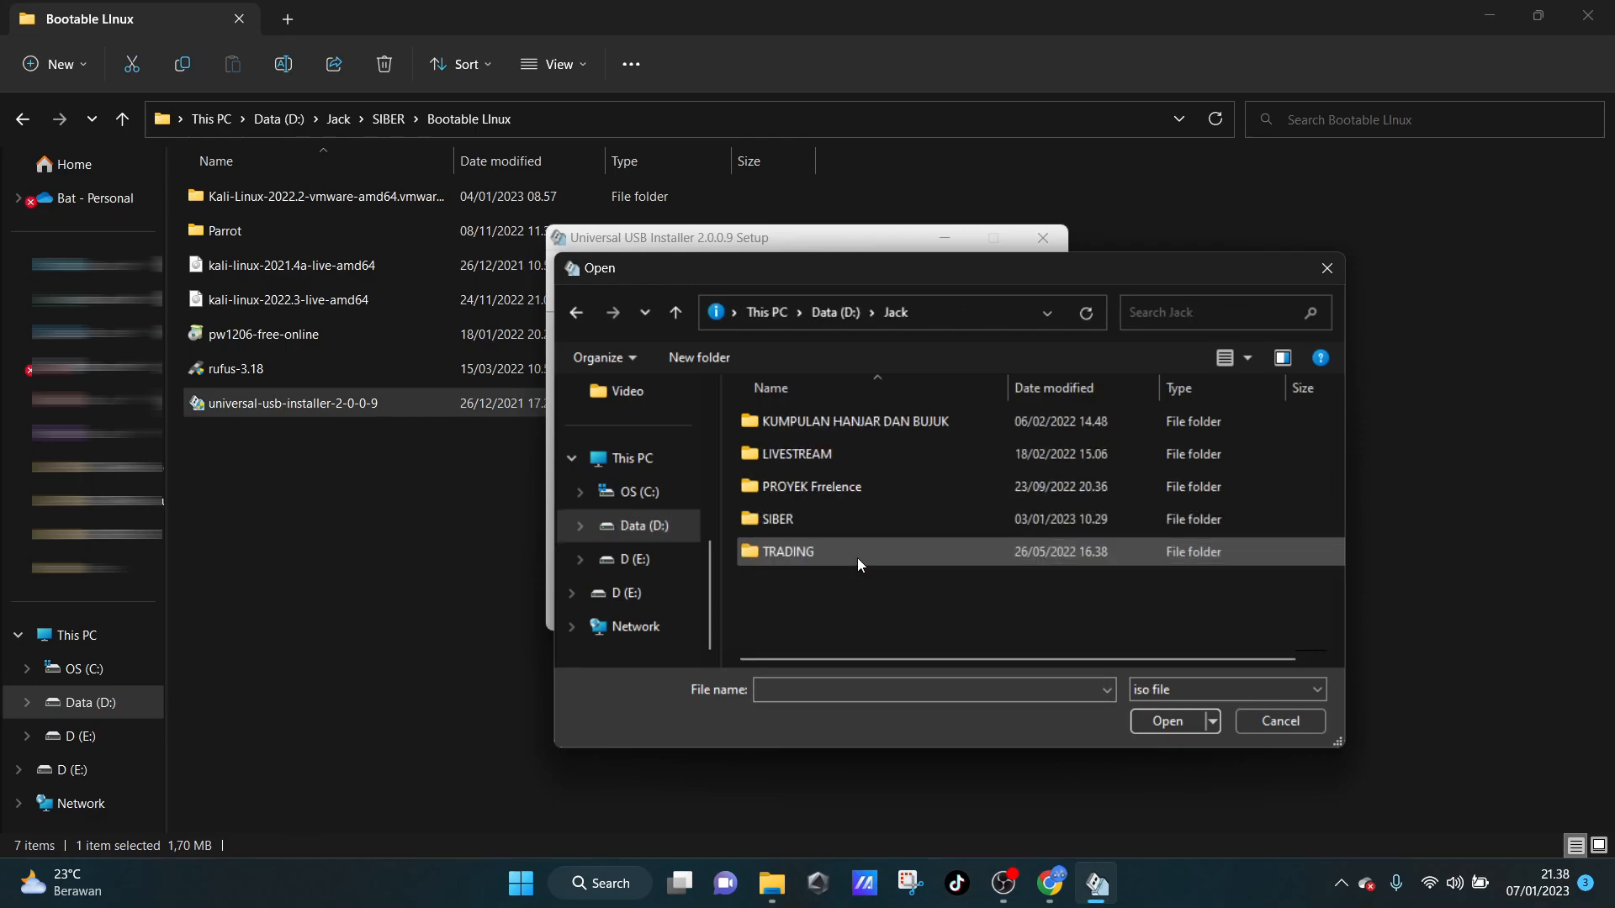
pyautogui.click(840, 528)
pyautogui.doubleClick(840, 527)
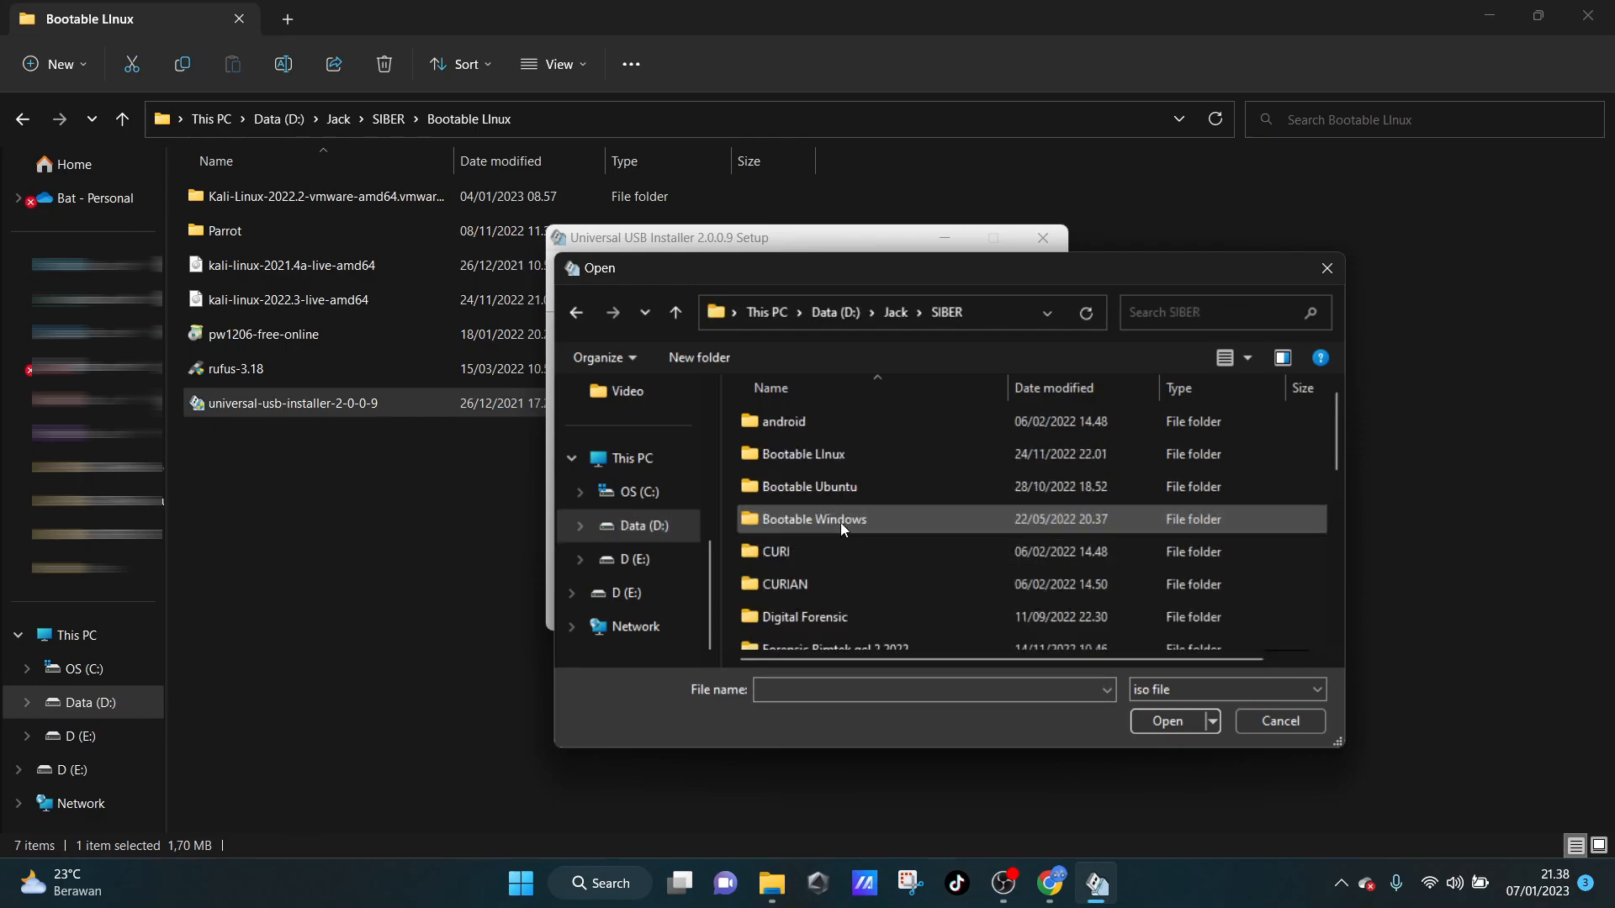
pyautogui.doubleClick(858, 451)
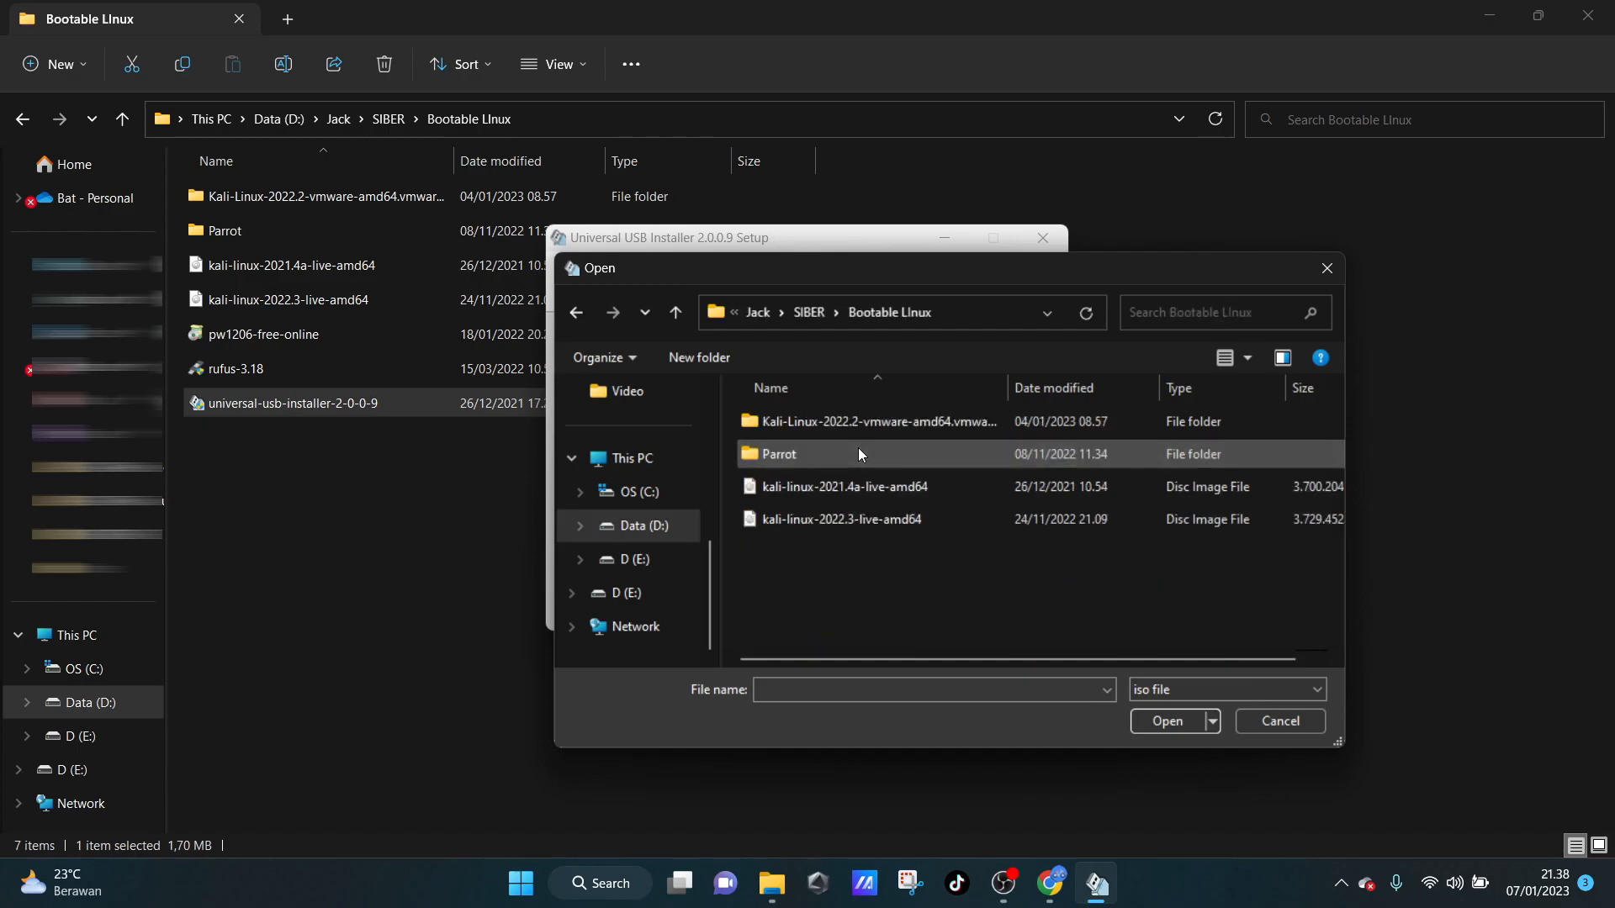
pyautogui.click(871, 527)
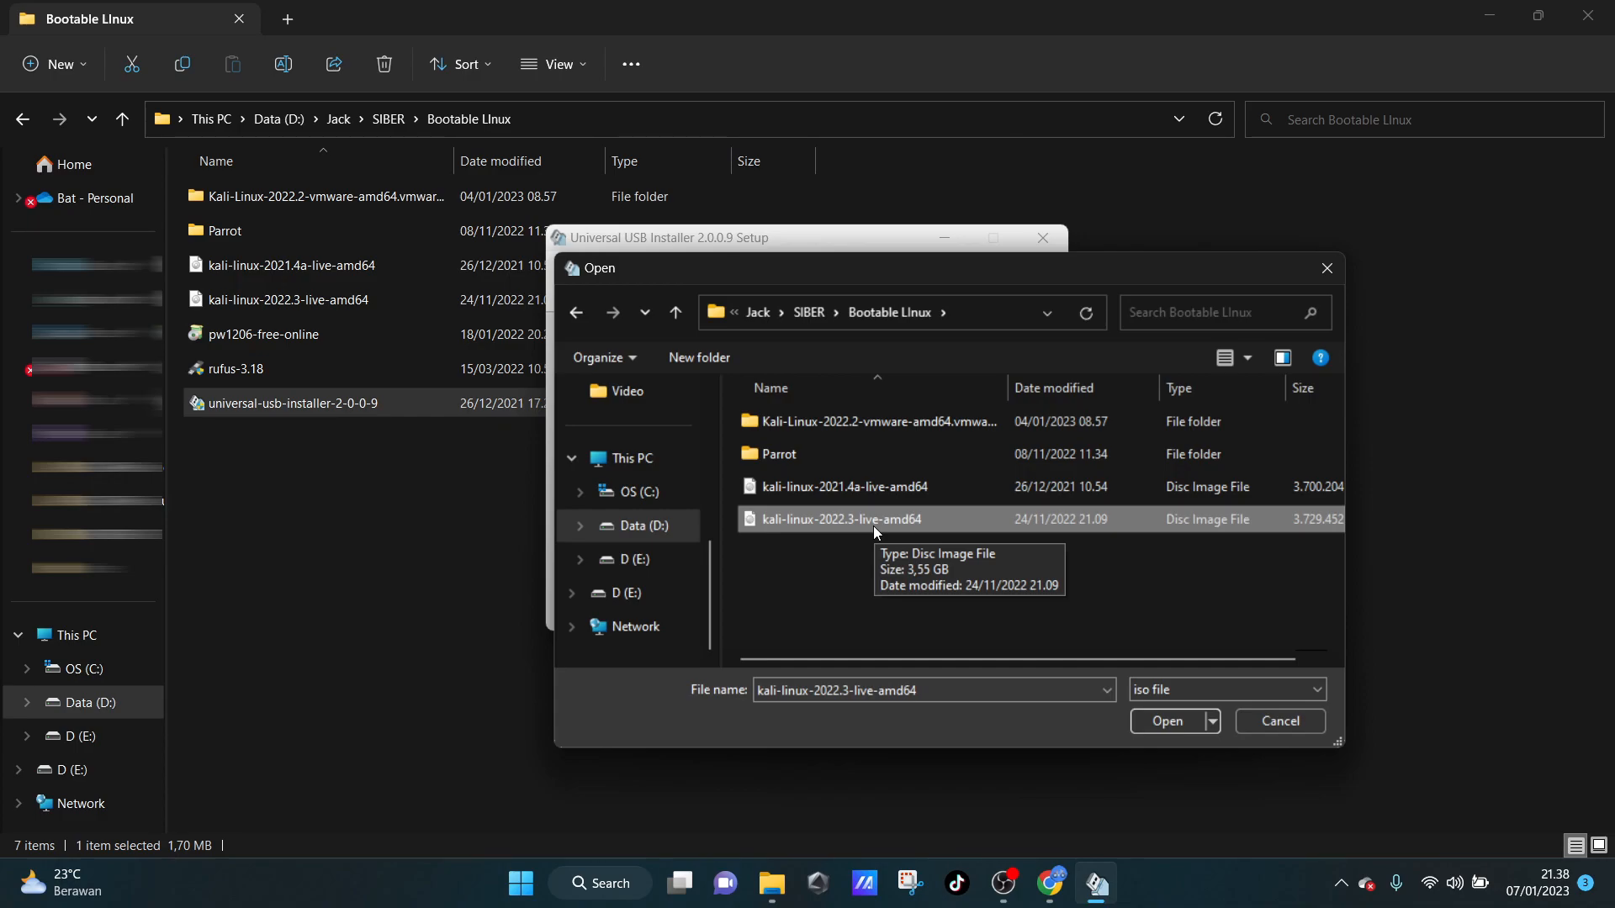
pyautogui.click(1154, 726)
# Step: Create the live USB on the 57GB FAT32 E: drive without formatting it, and close the installer once copying completes
pyautogui.click(724, 465)
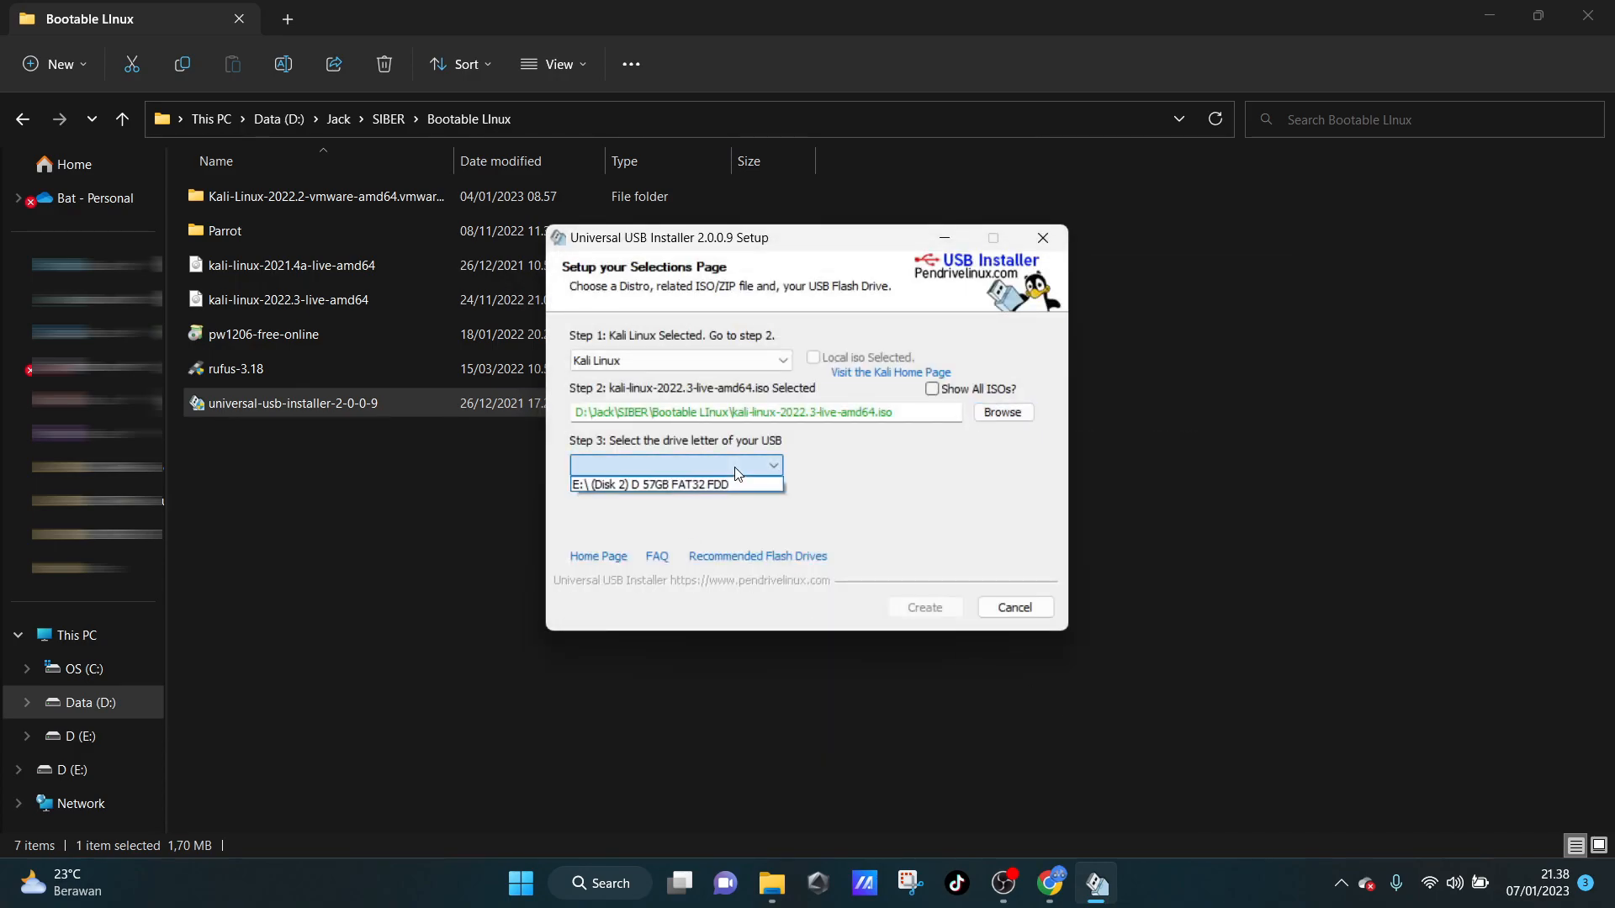
pyautogui.click(725, 485)
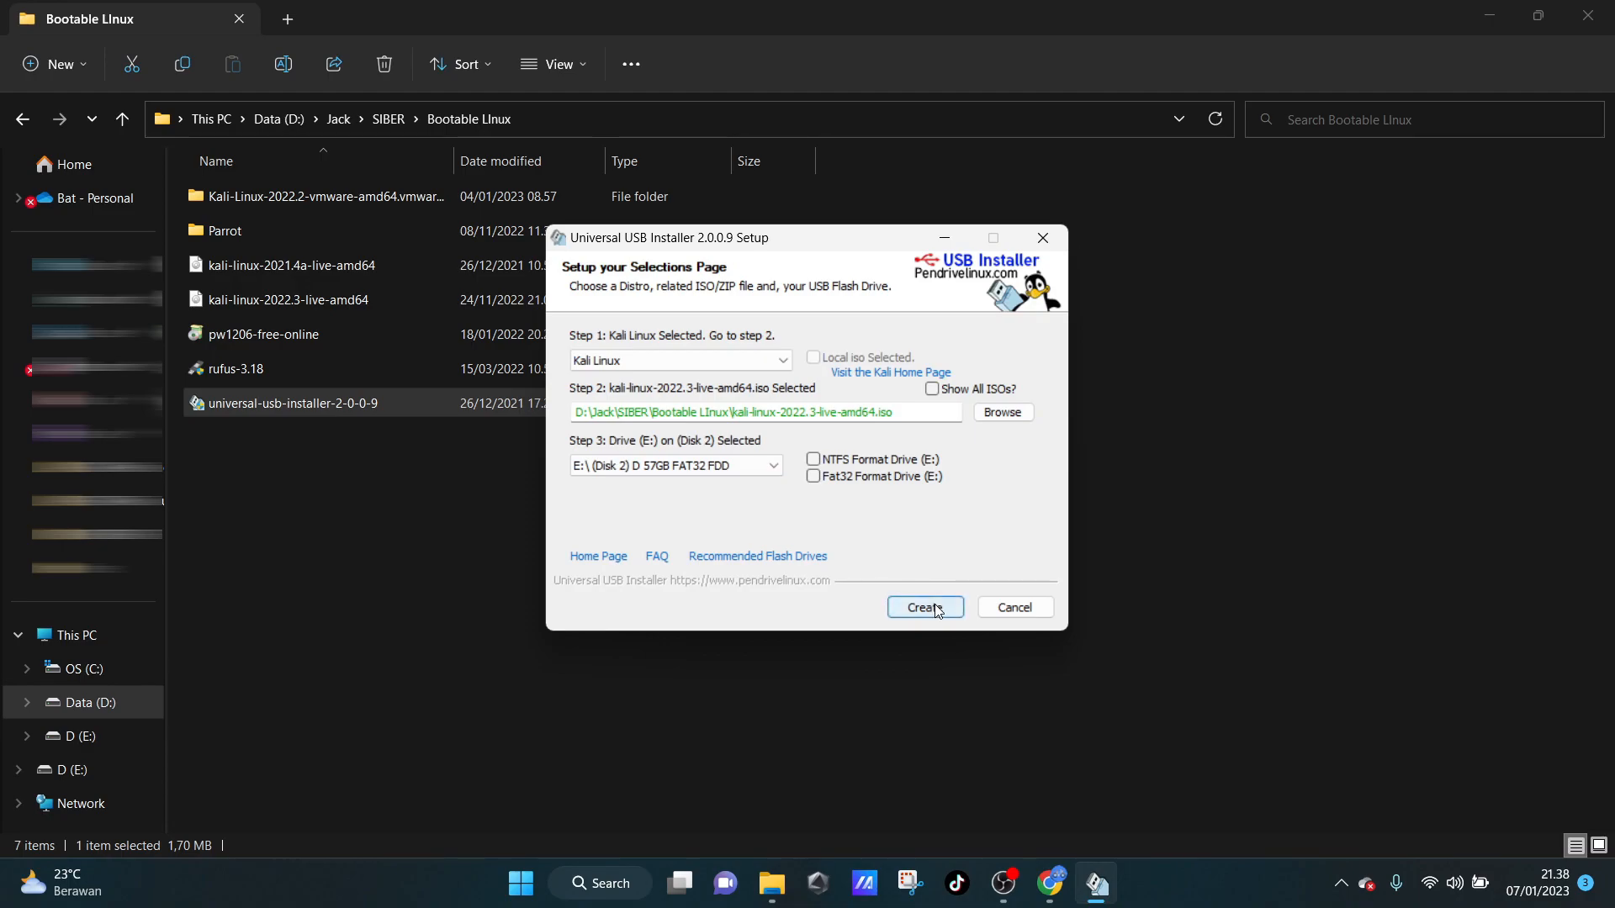
pyautogui.click(937, 609)
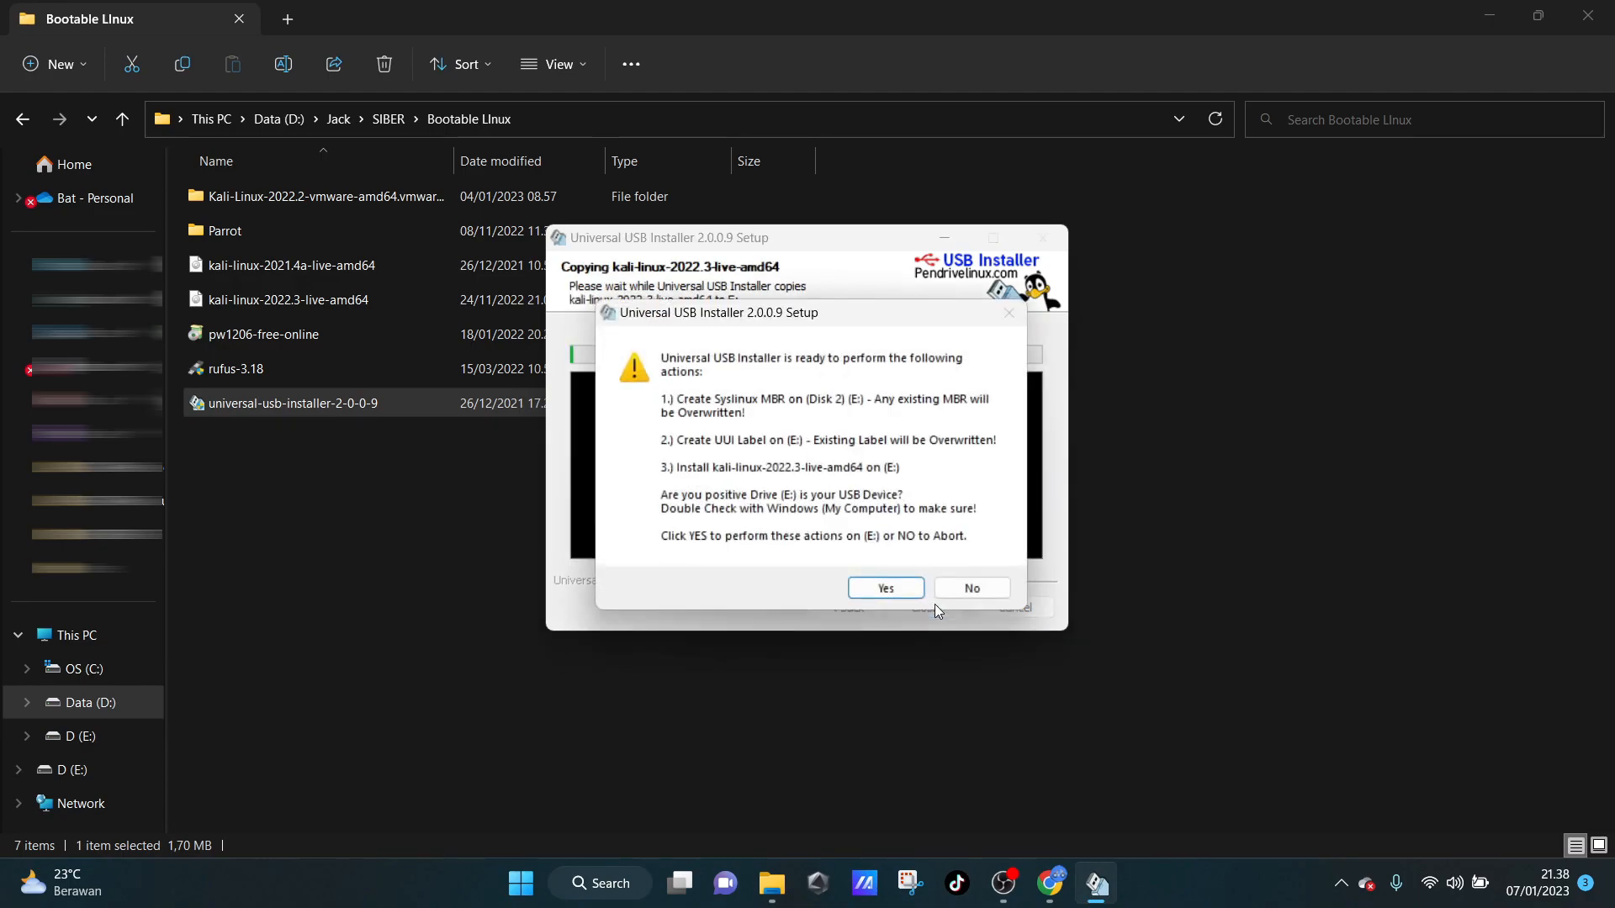
pyautogui.click(885, 592)
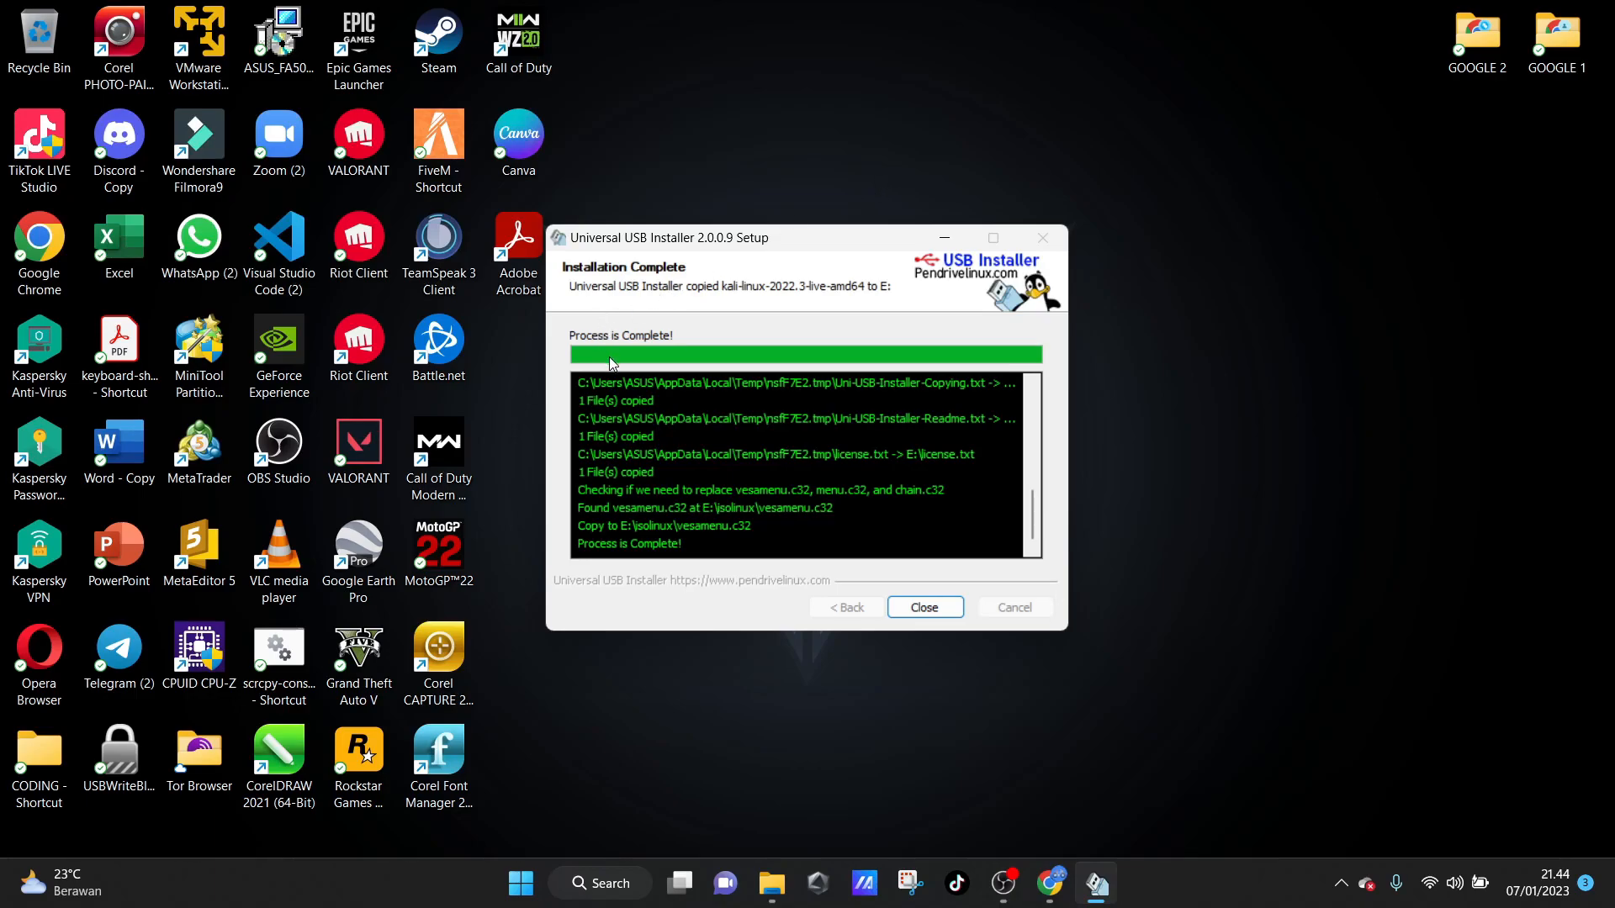
pyautogui.click(928, 609)
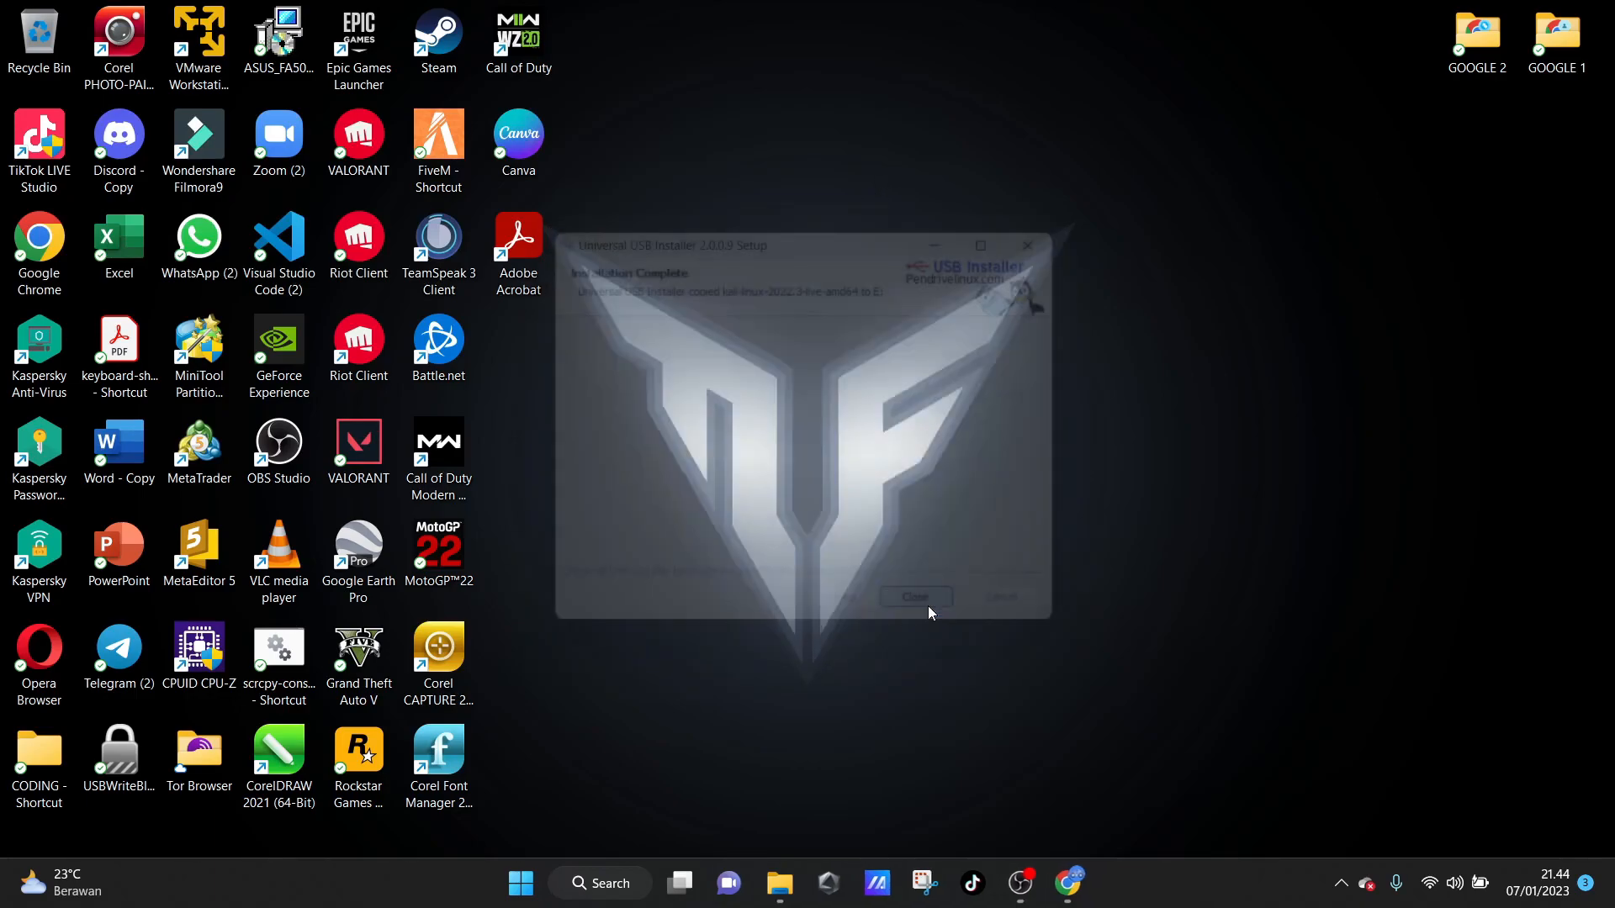
# Step: Switch to File Explorer, examine the files and folders copied to the UUI (E:) drive, and close the window
pyautogui.moveTo(811, 893)
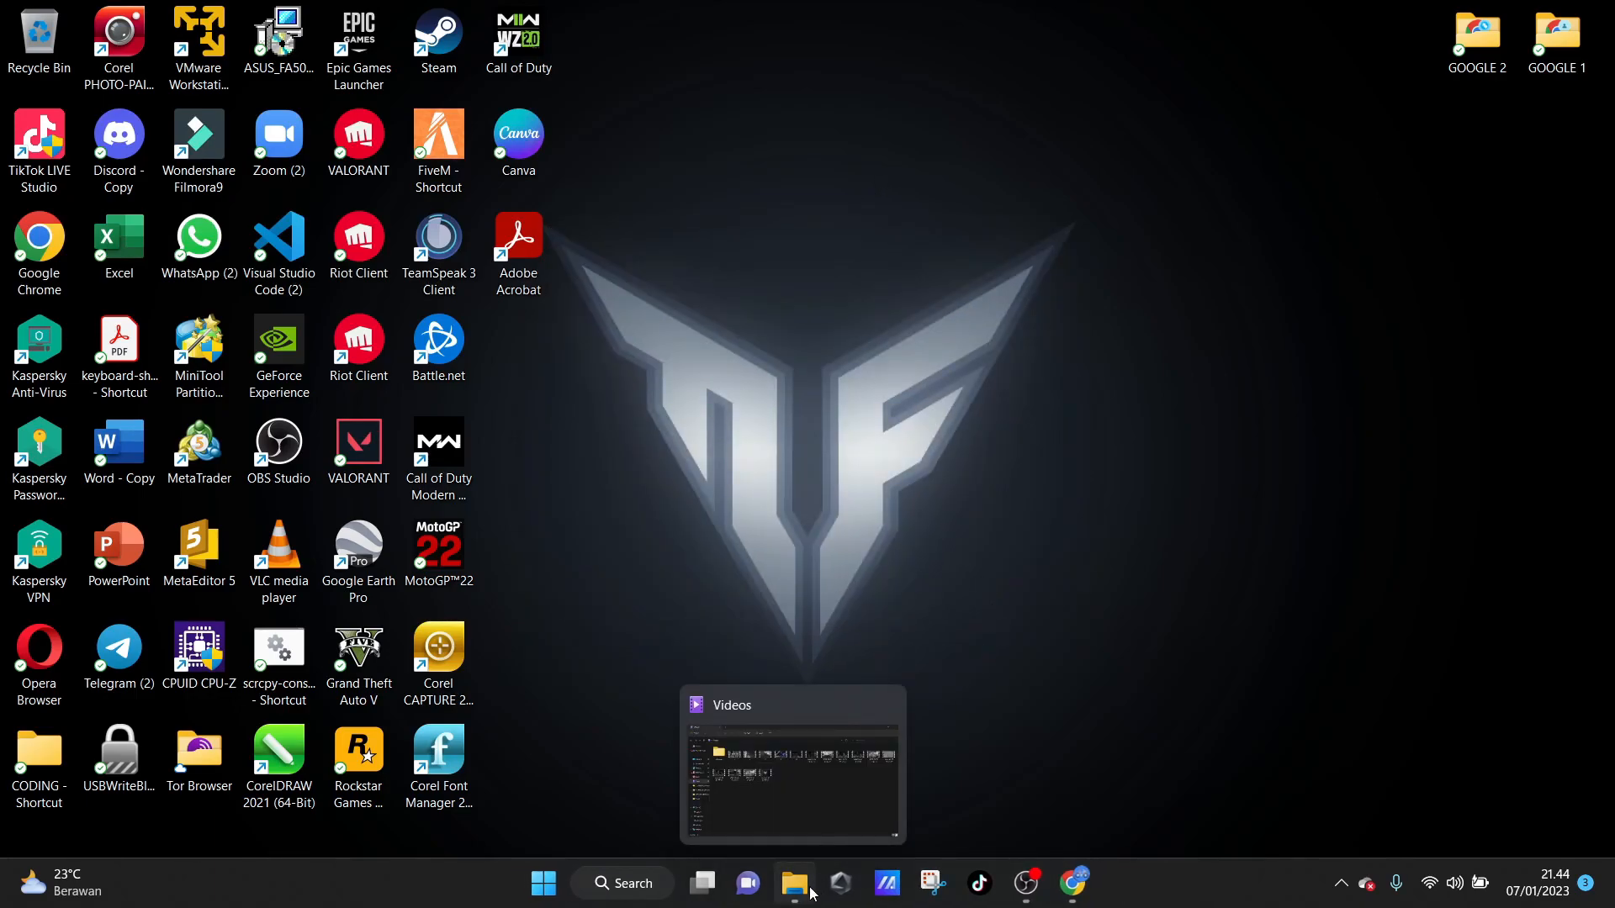
pyautogui.click(765, 778)
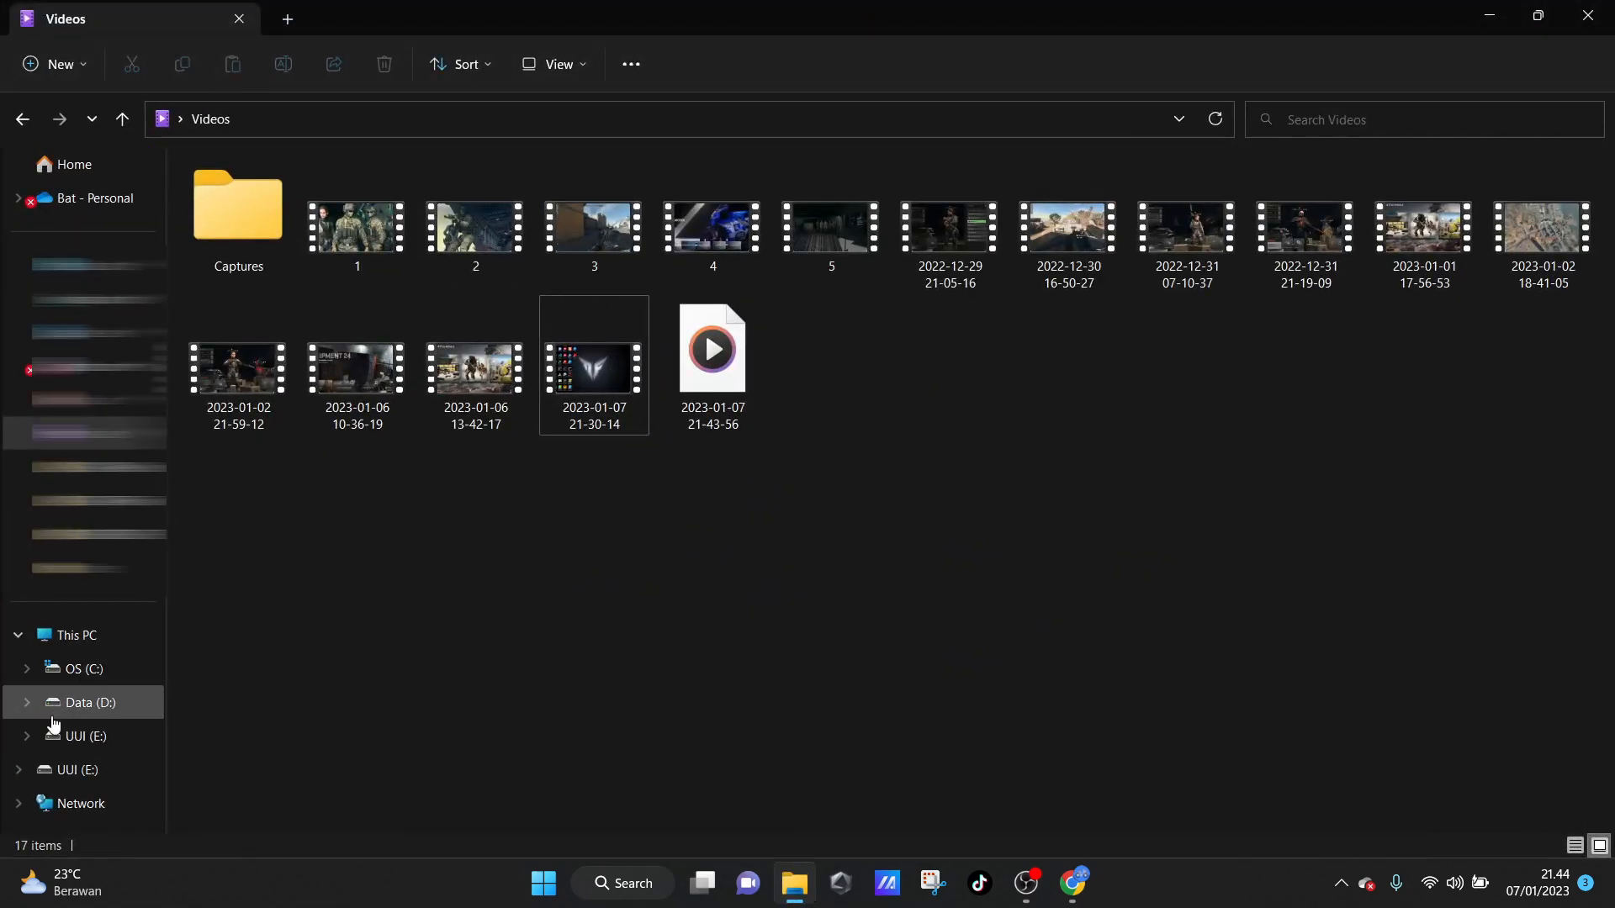
pyautogui.click(93, 644)
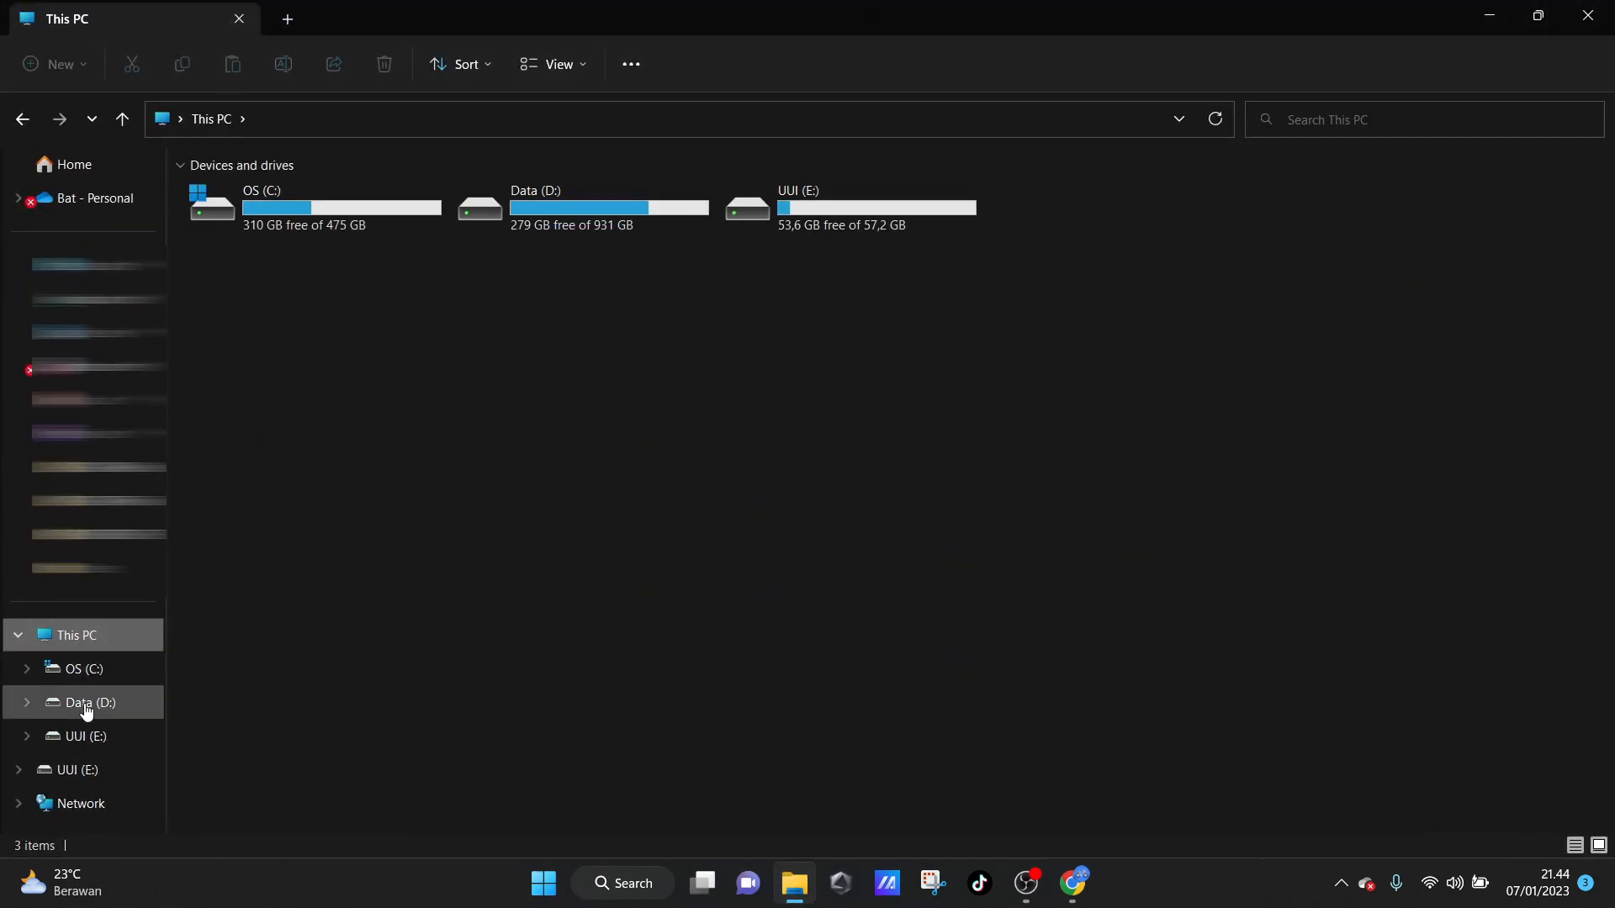
pyautogui.click(91, 740)
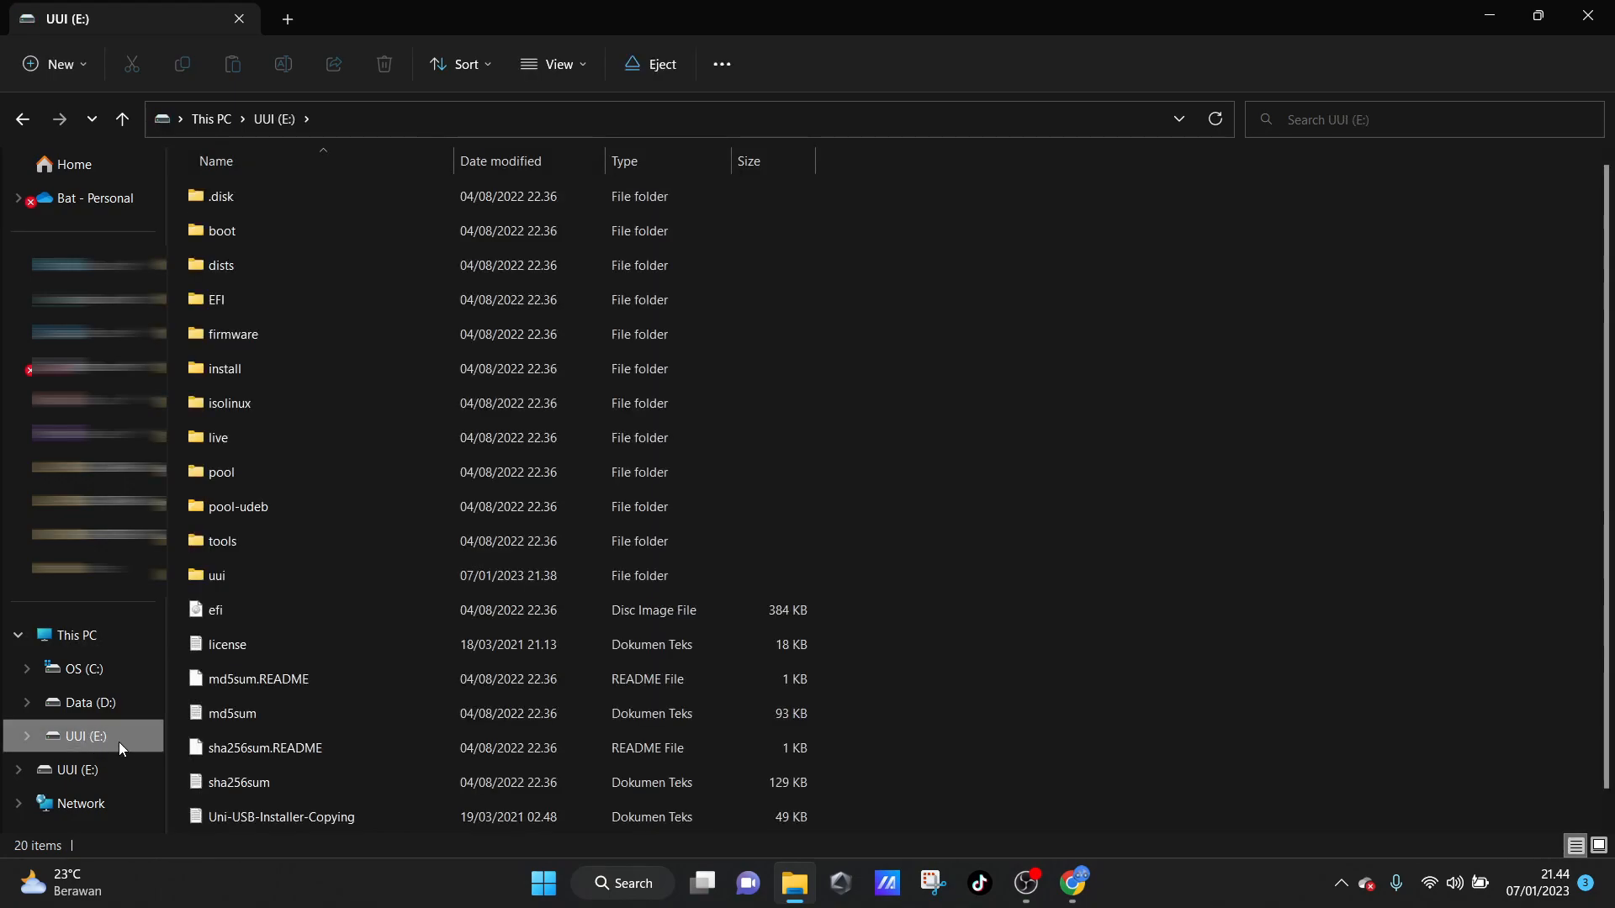
pyautogui.scroll(-1, 319, 337)
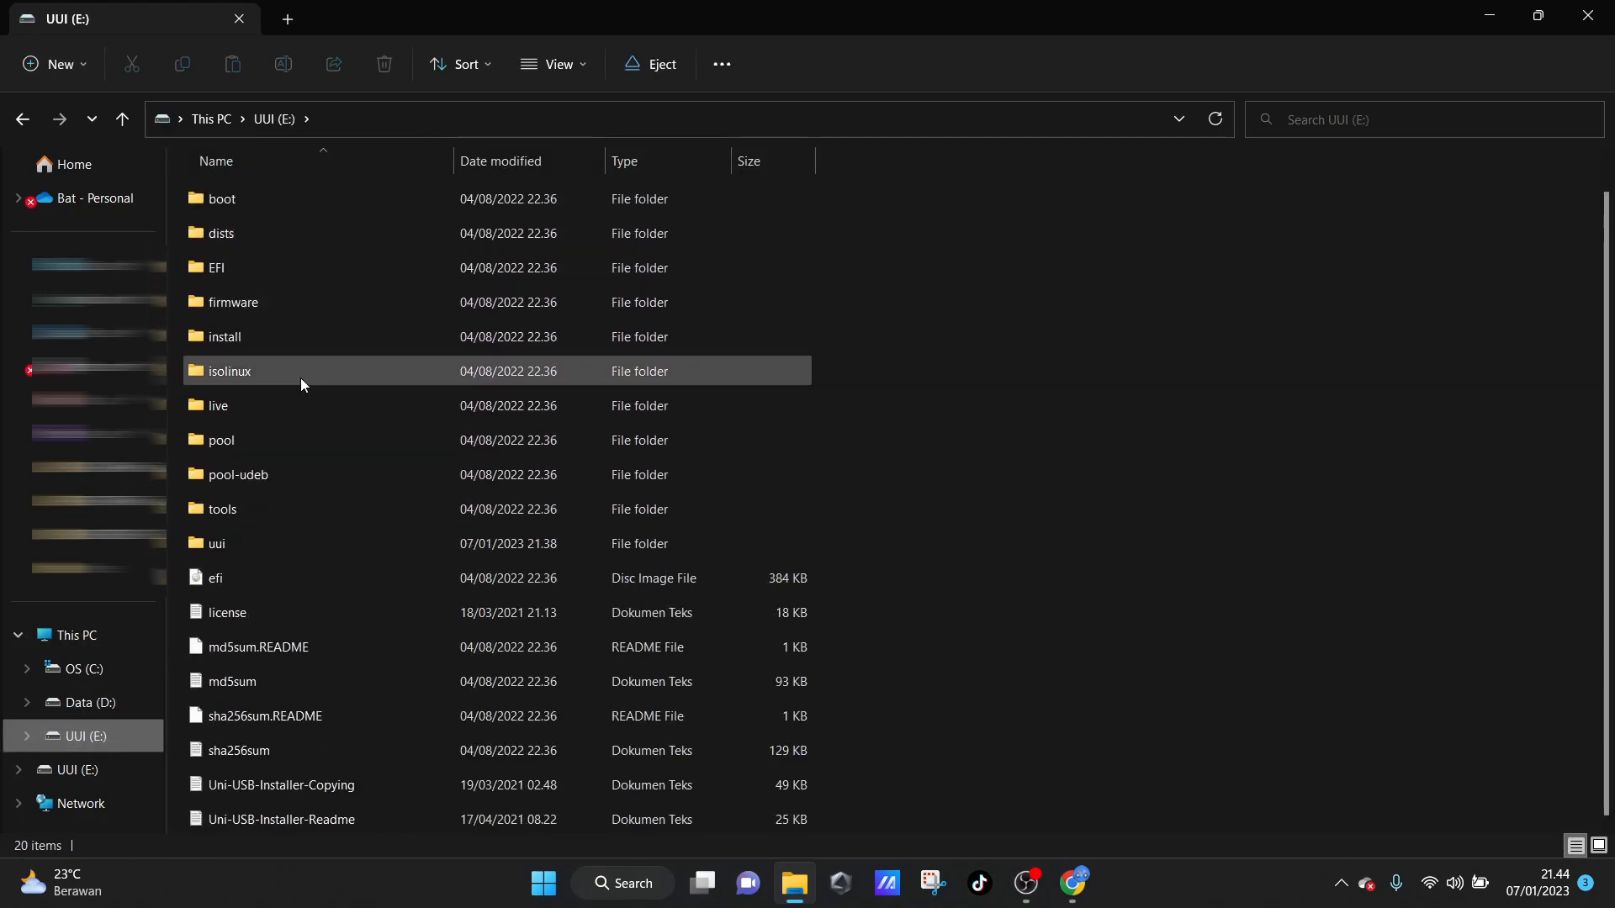
pyautogui.scroll(1, 402, 377)
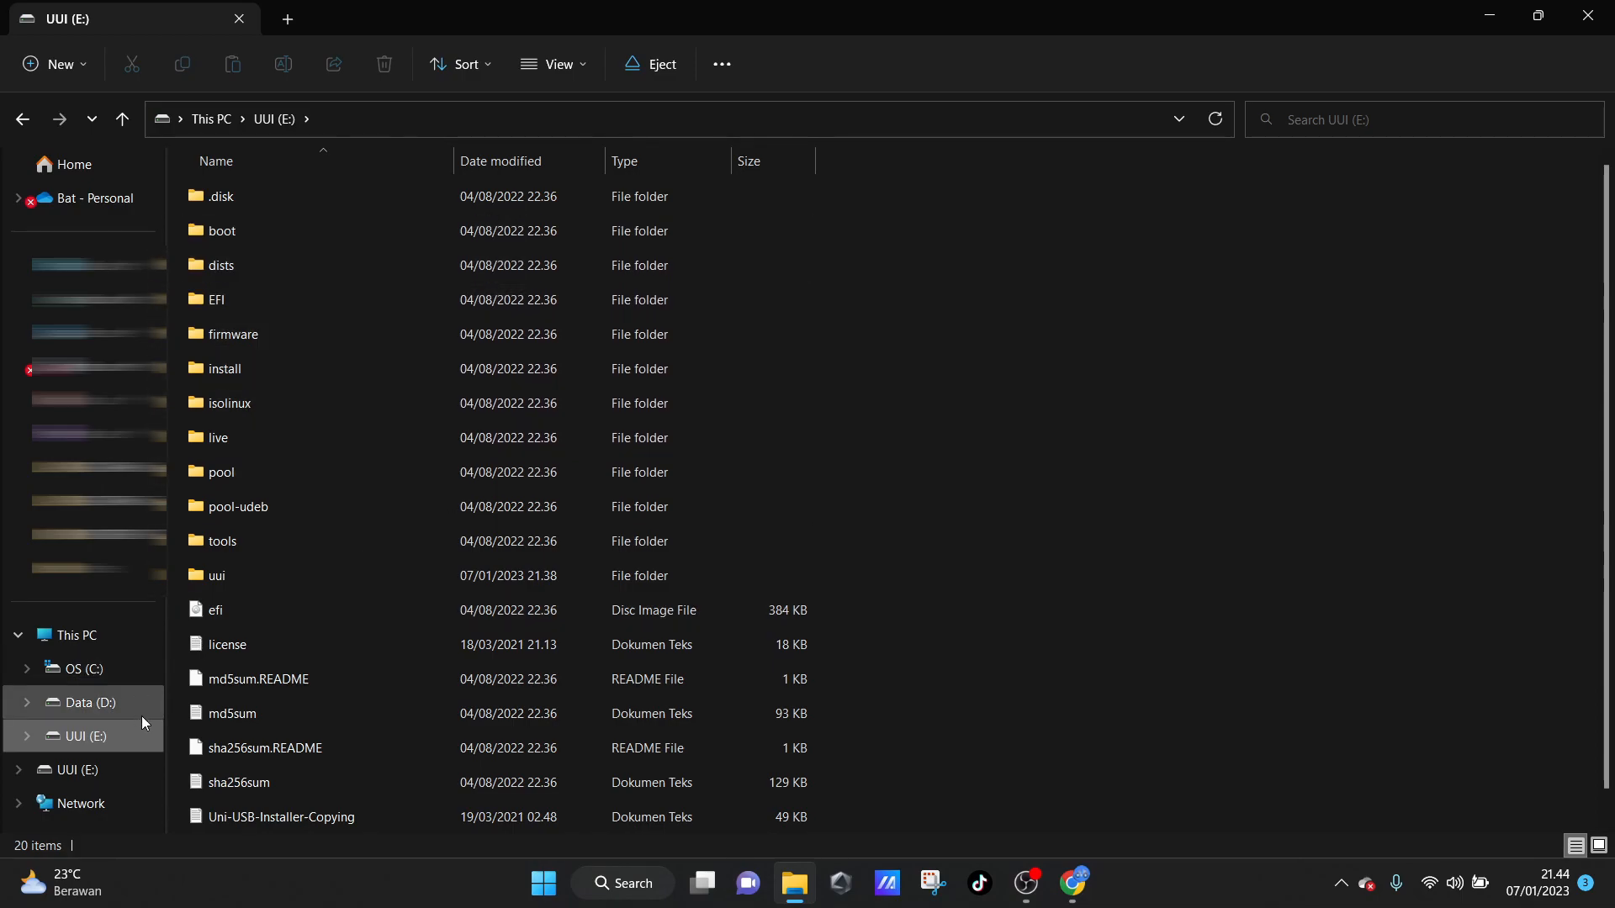
pyautogui.scroll(-1, 447, 566)
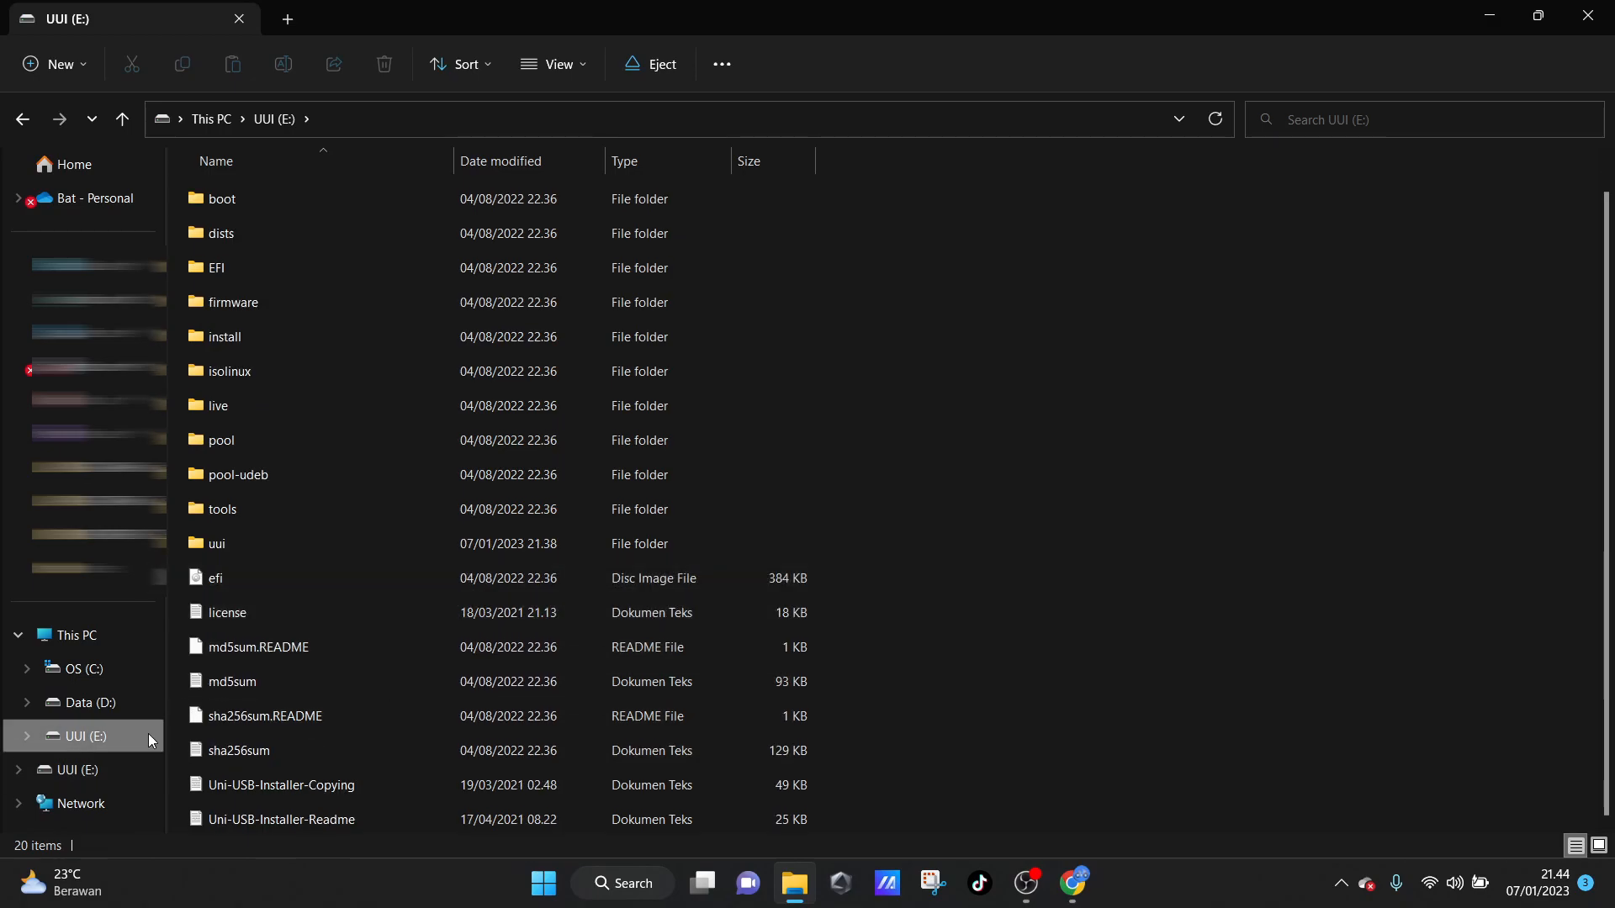
pyautogui.click(105, 759)
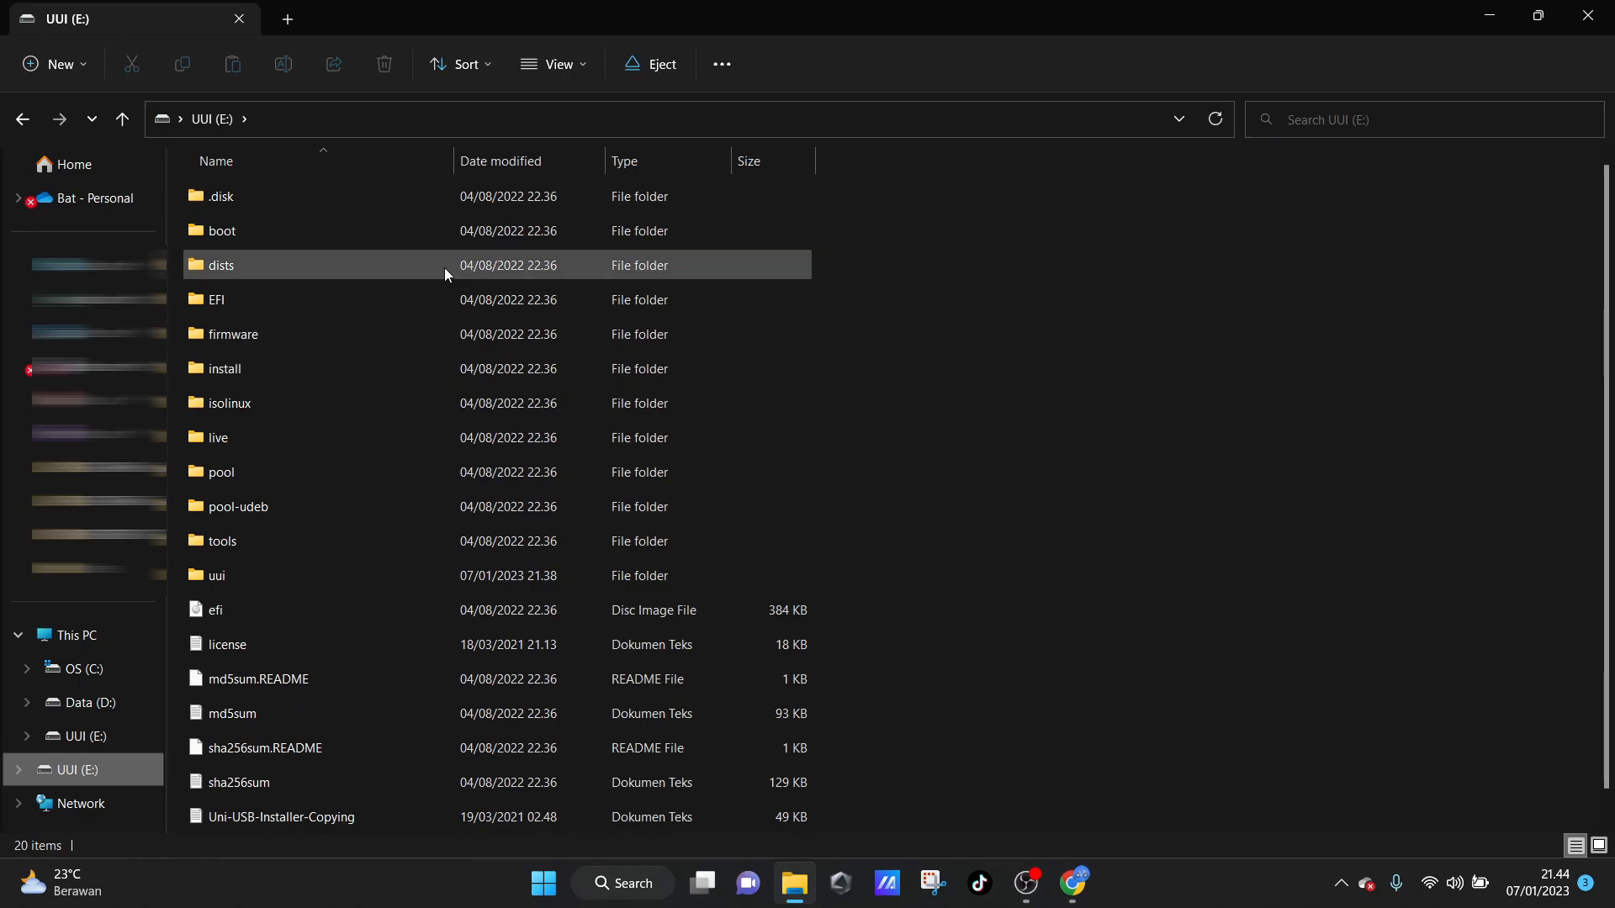
pyautogui.scroll(-1, 252, 740)
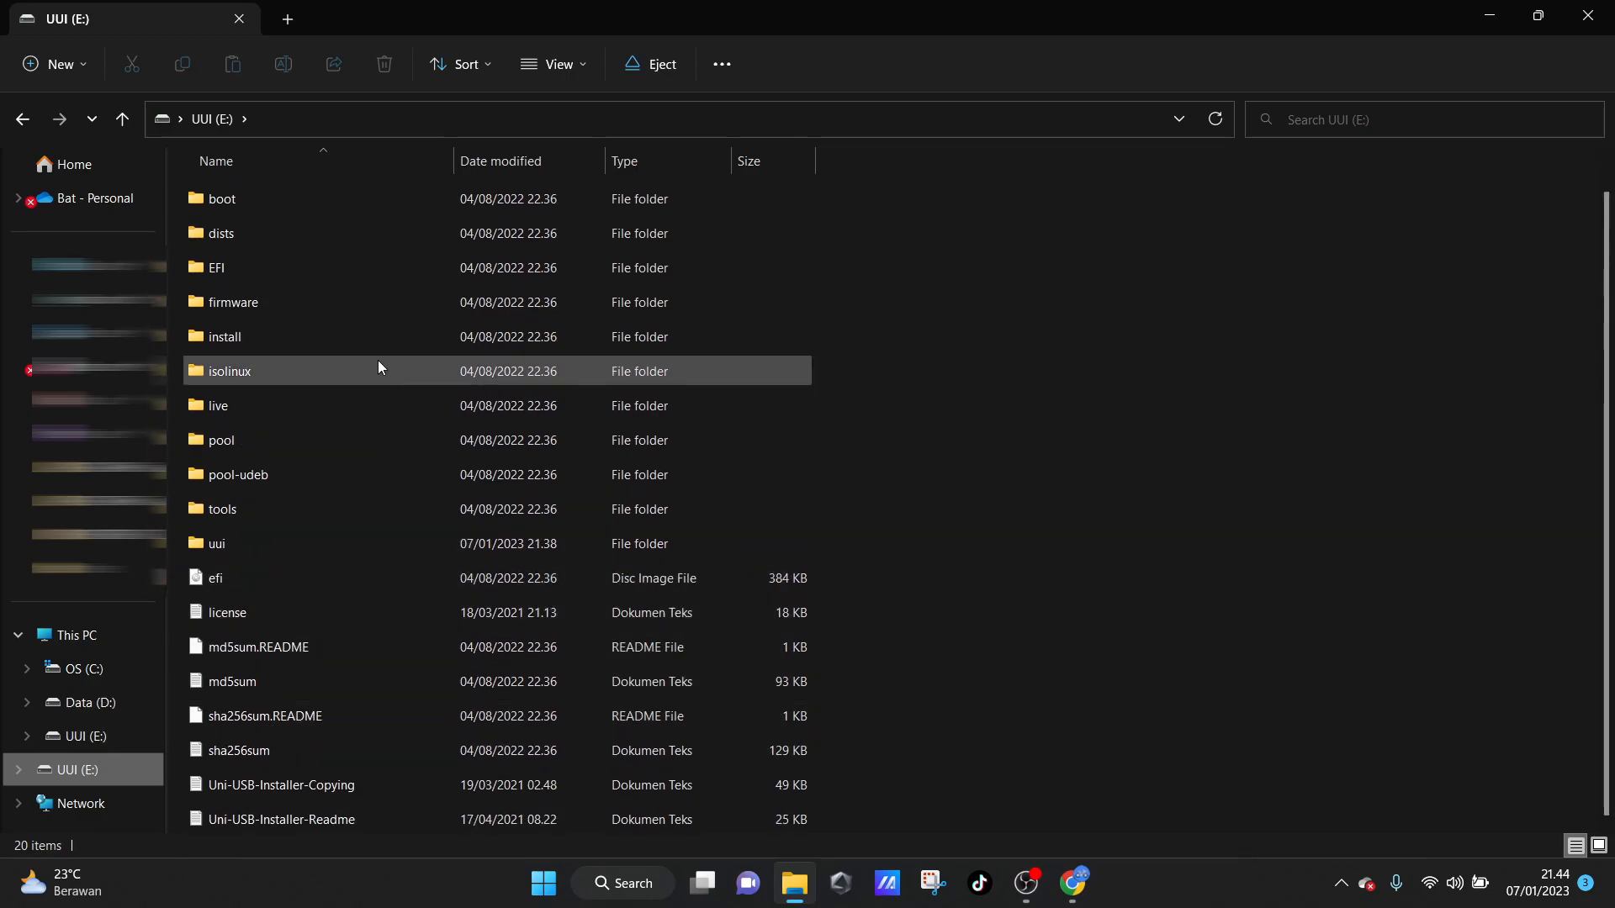
pyautogui.scroll(1, 421, 370)
pyautogui.scroll(-1, 1422, 538)
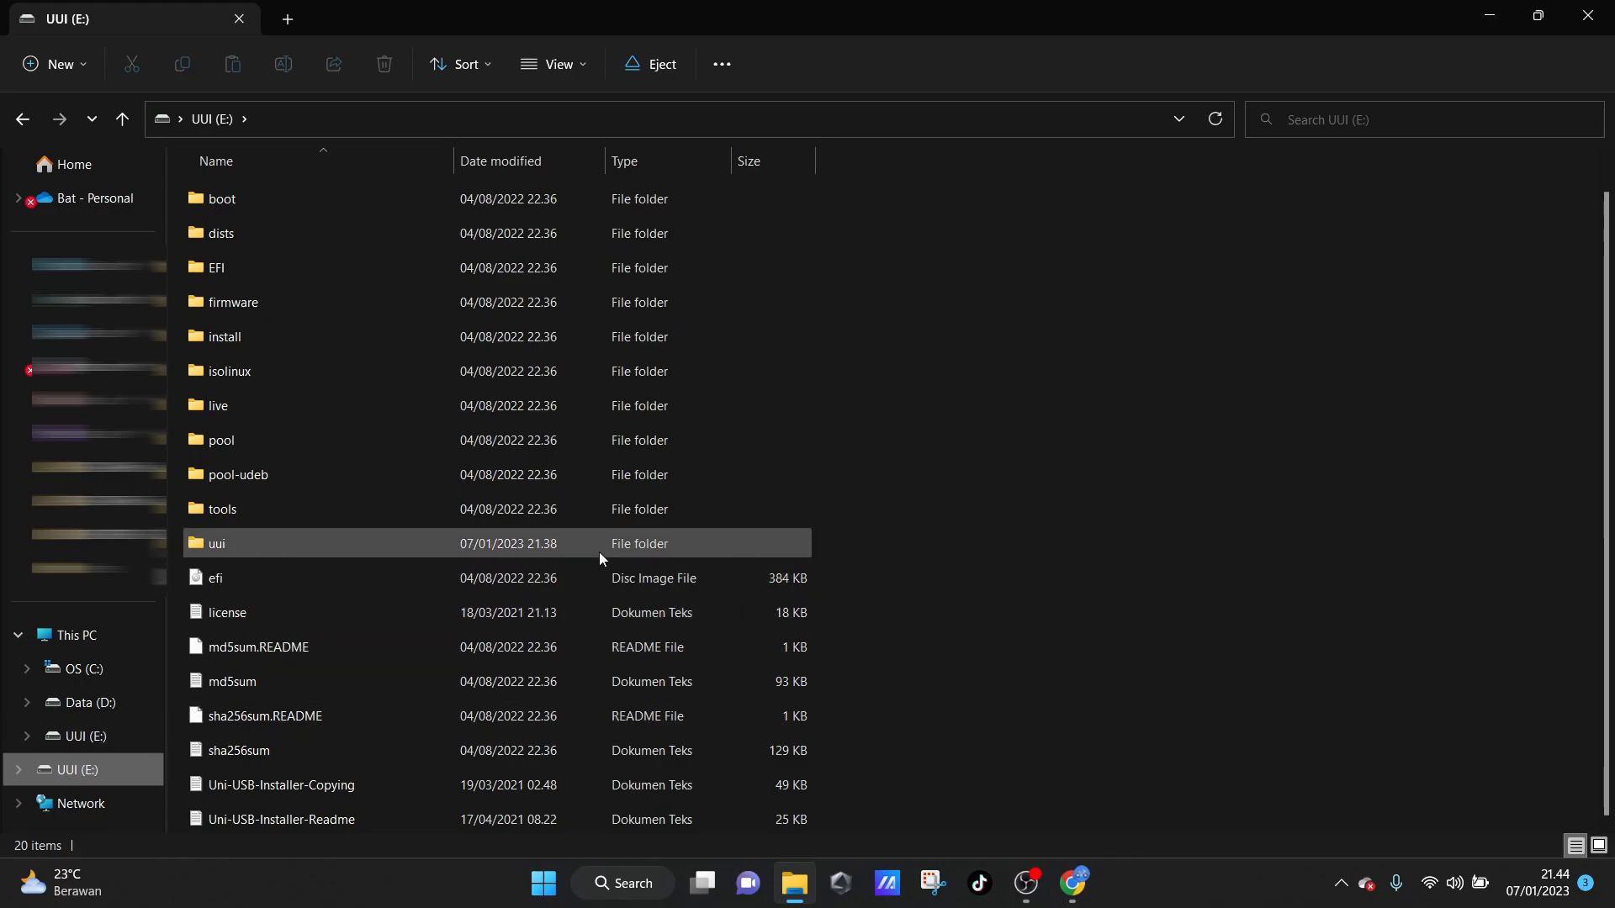
pyautogui.click(116, 736)
pyautogui.click(1587, 16)
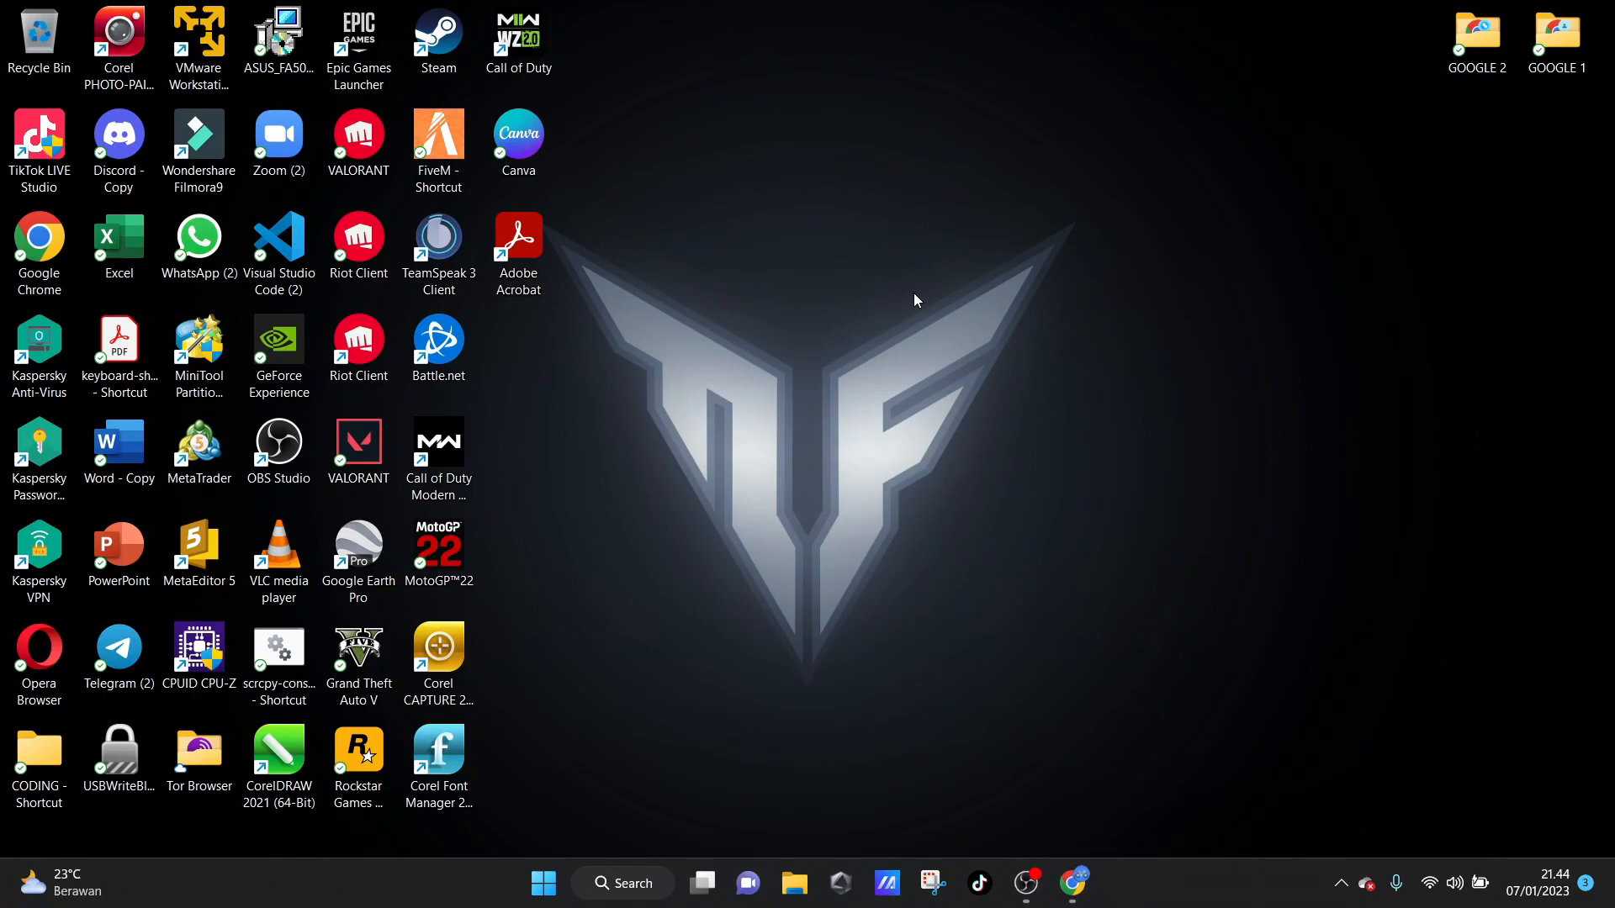